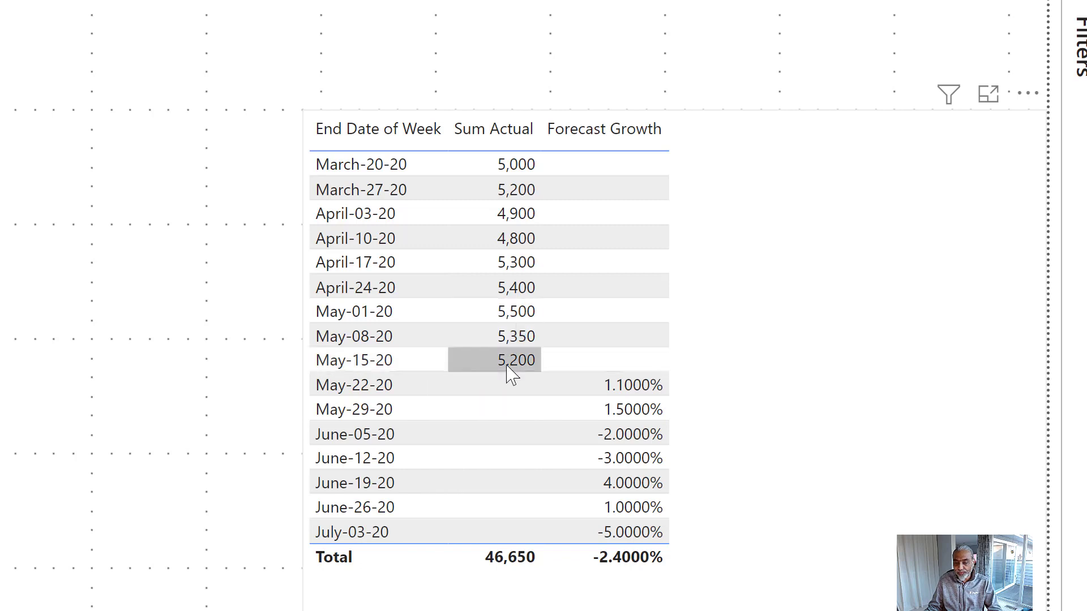
Create a measure named "Last Actual Production Value" and begin its formula on a new line.
click(755, 327)
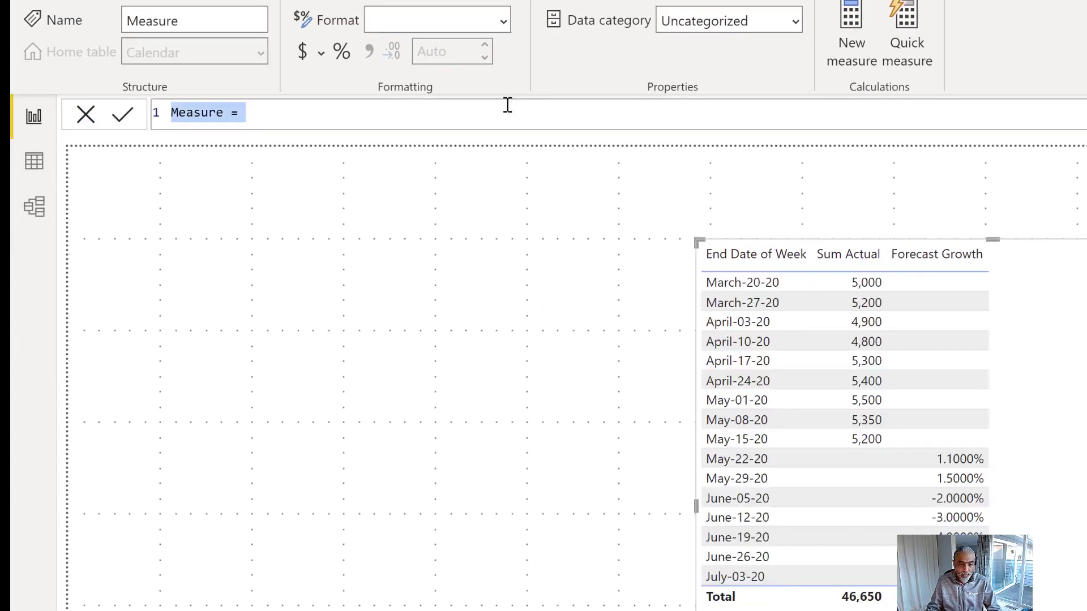
scroll(510, 117, up, 5)
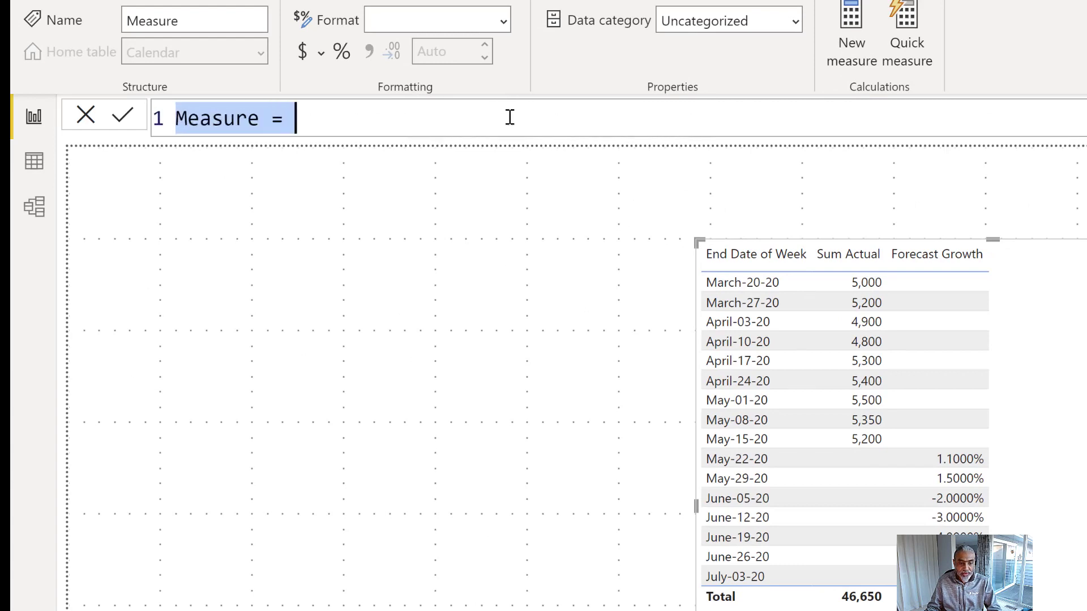
text(L)
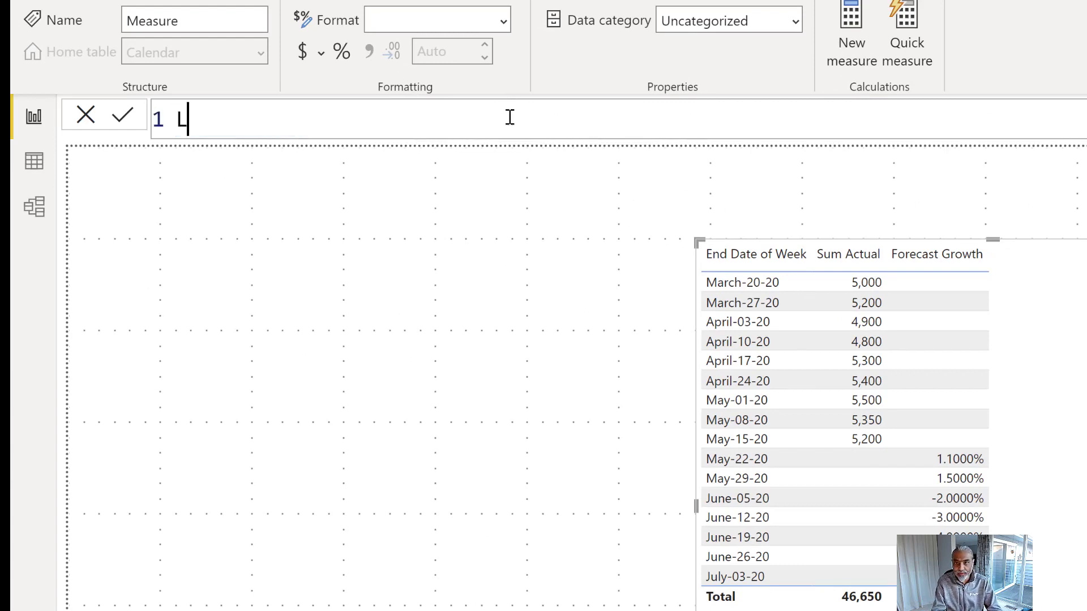
text(ast Actua)
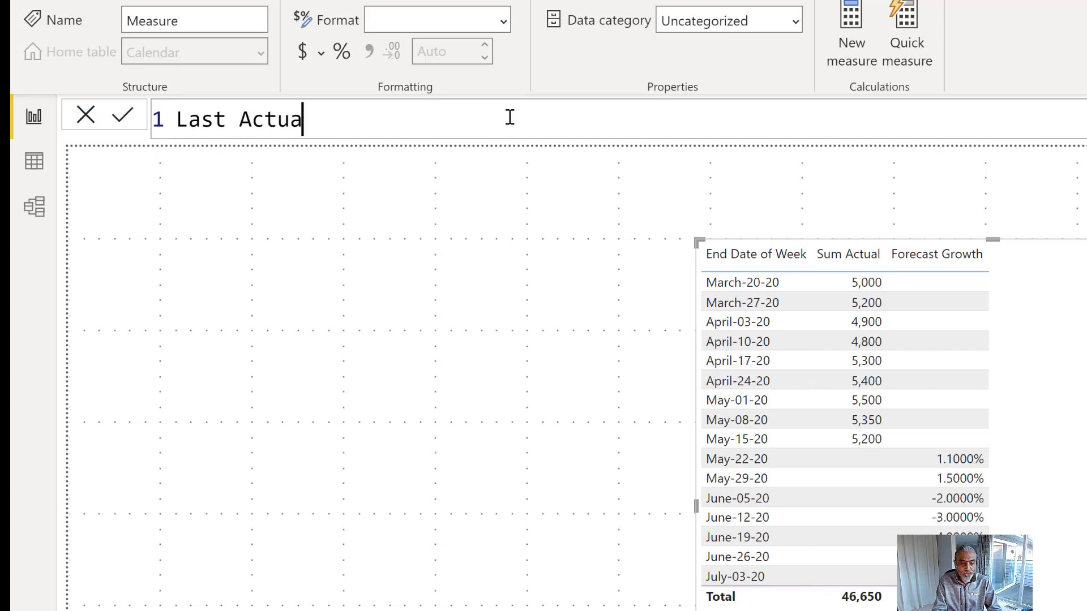
text(l P)
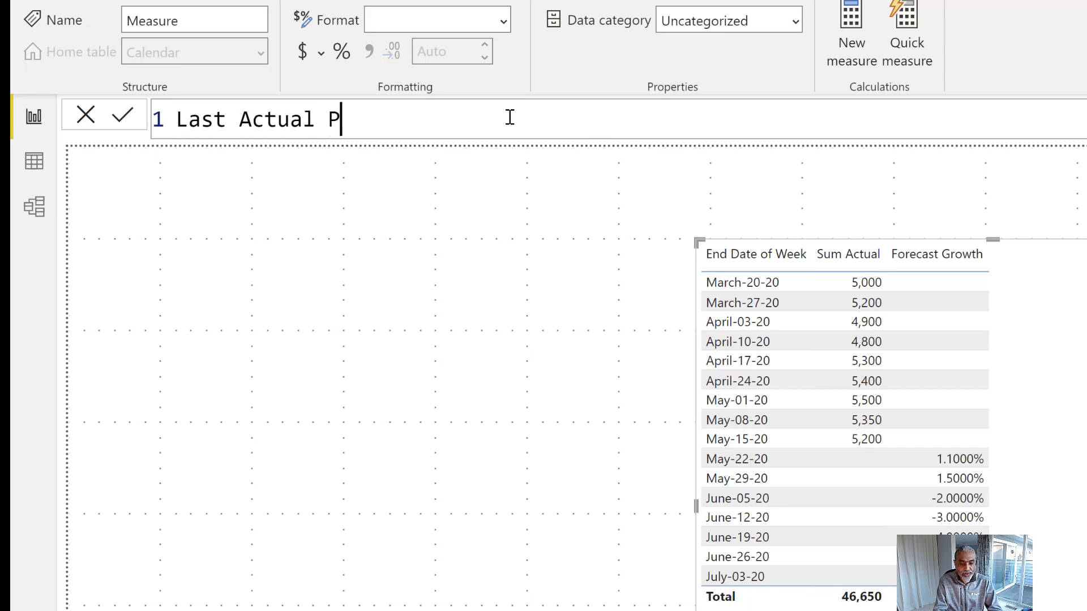
text(roduction Value =)
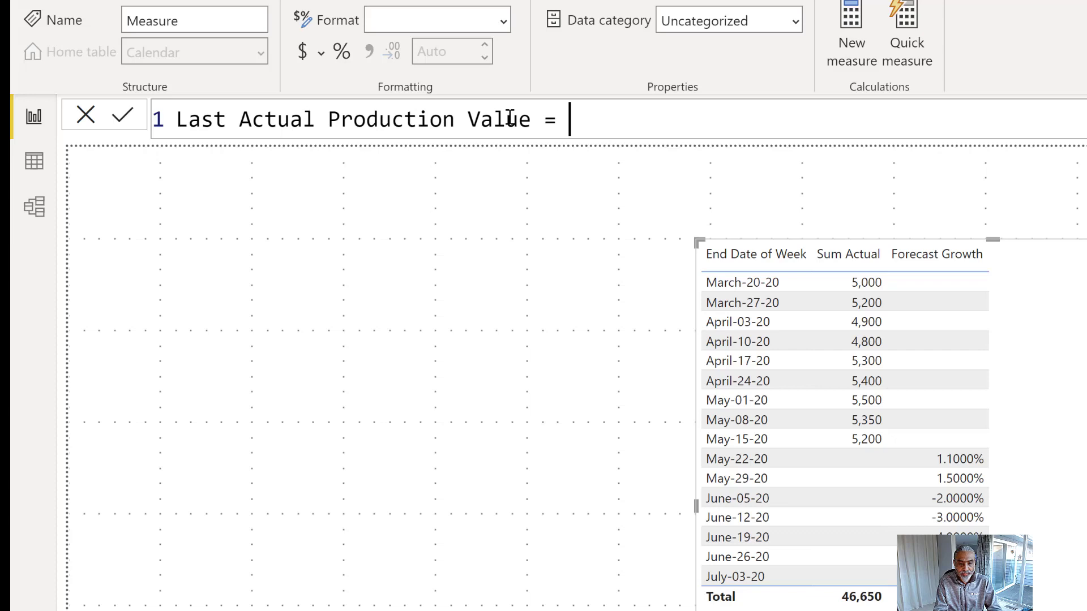
key(shift+Return)
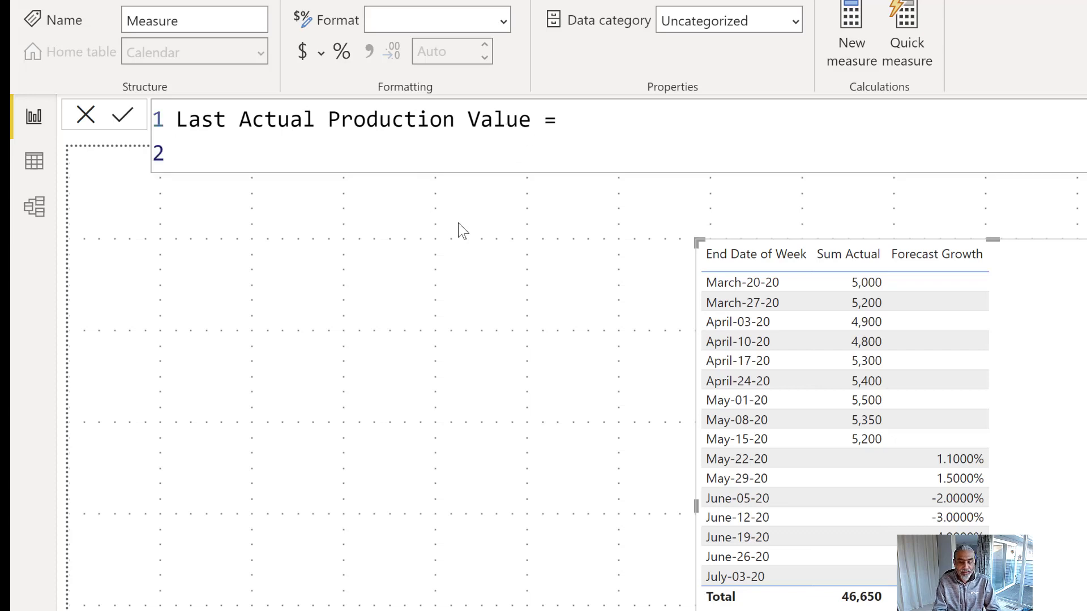
Open a CALCULATE function in the measure with LASTNONBLANKVALUE on a new line as its expression.
text(C)
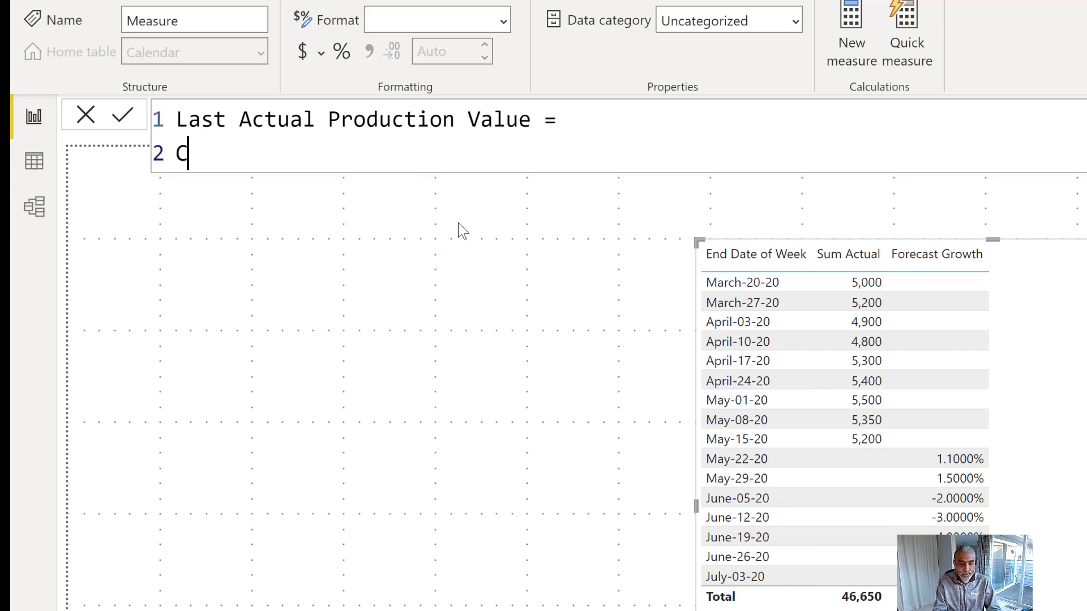
text(ALCULATE ()
key(shift+Return)
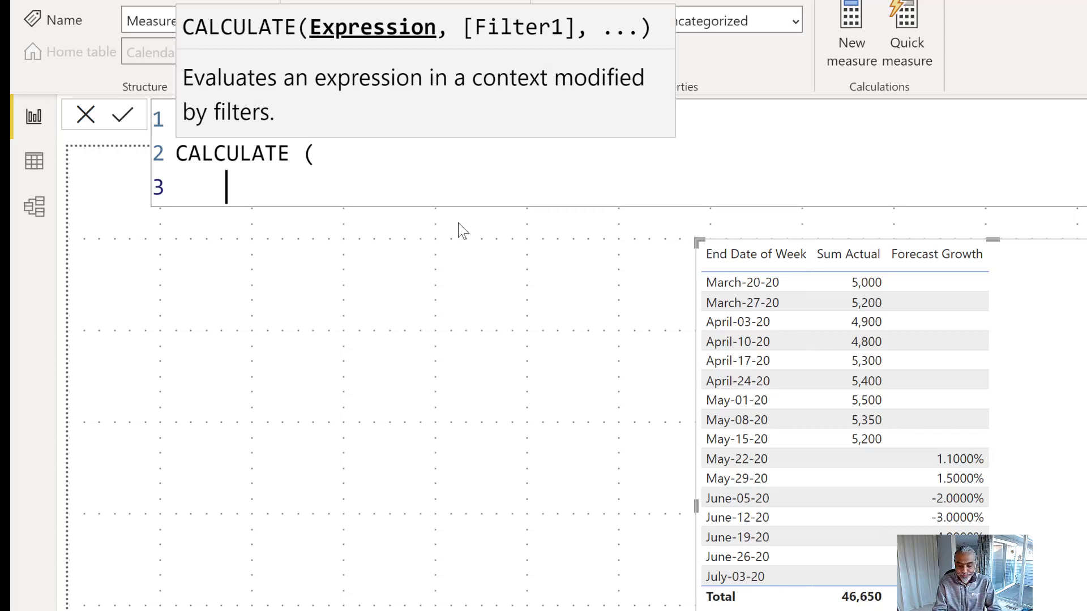
text(LASTNO)
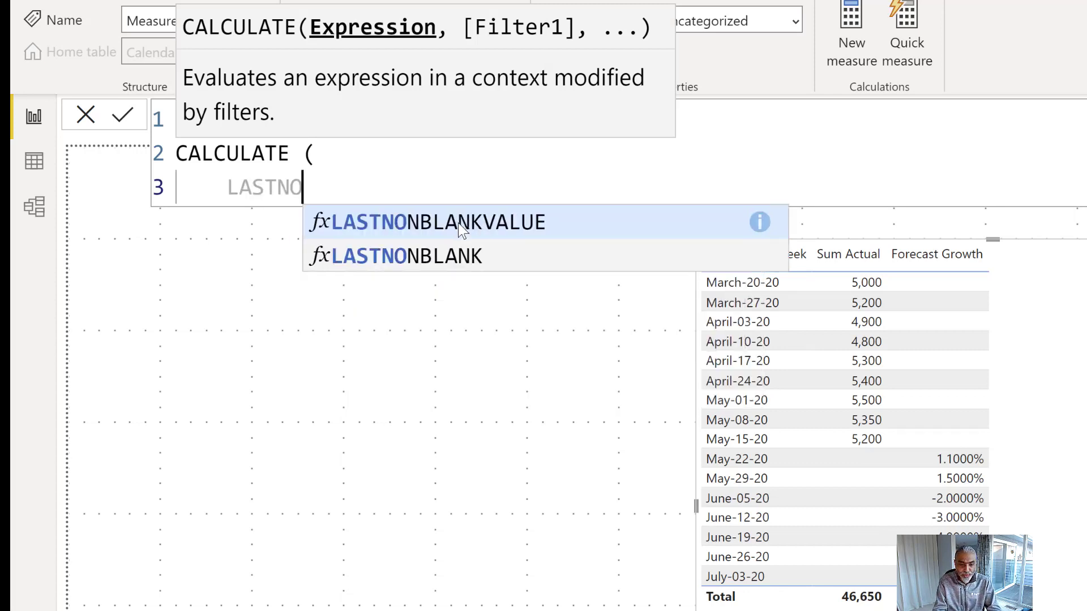
key(Tab)
key(BackSpace)
text(()
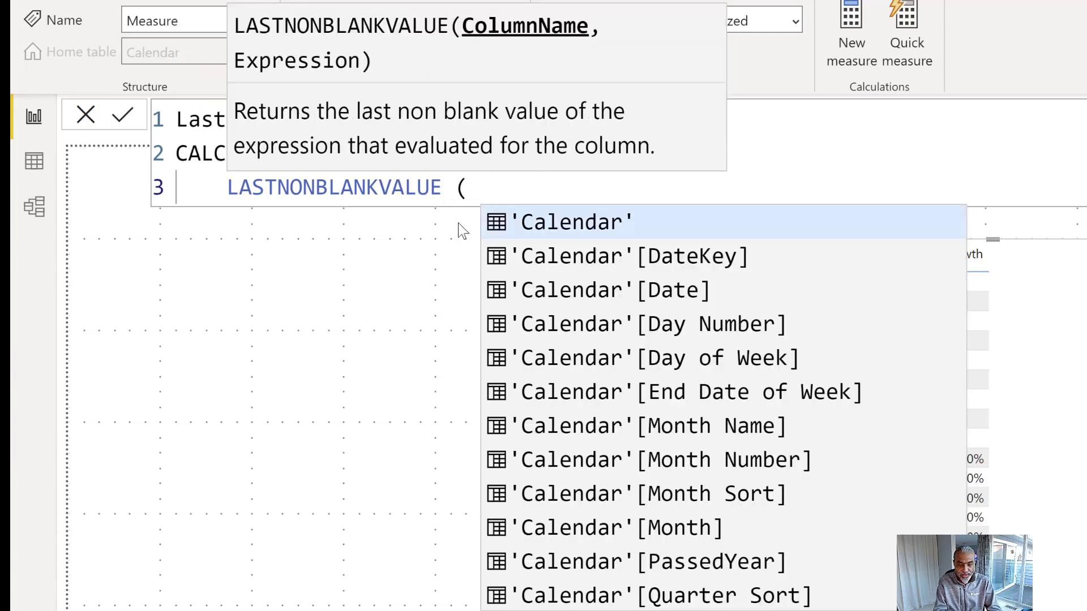
Set 'Calendar'[End Date of Week] as the LASTNONBLANKVALUE column, with a space after the opening parenthesis.
key(Down)
key(Down)
key(Down)
key(Down)
key(Down)
key(Tab)
text(,)
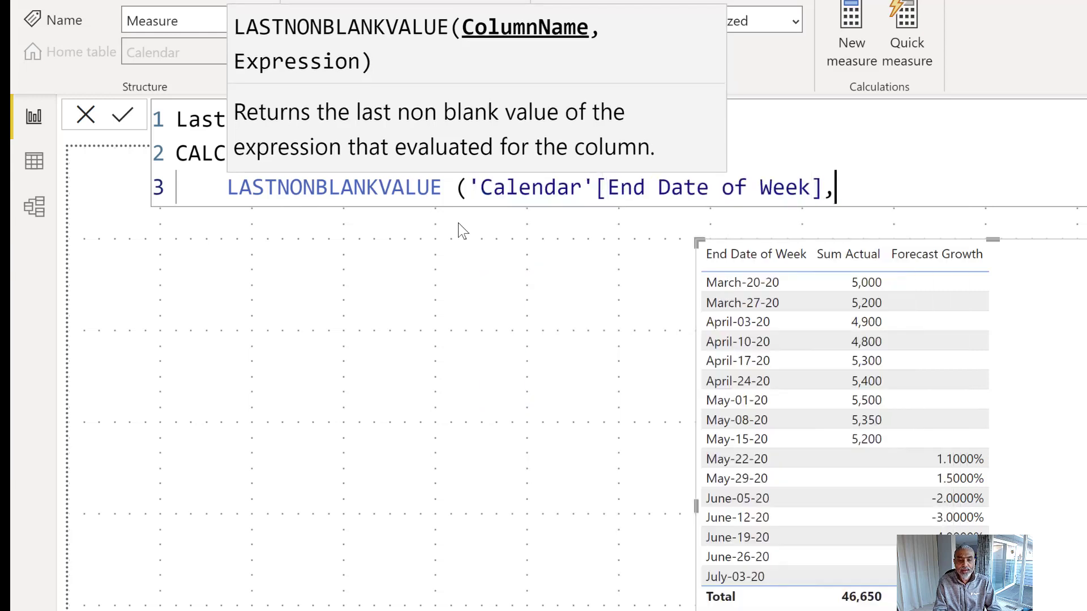
key(Left)
key(Left)
key(Left)
key(Left)
key(Left)
key(Left)
key(Left)
key(Left)
key(Left)
key(Left)
key(Left)
key(Left)
key(Left)
key(Left)
key(Left)
key(Left)
key(Left)
key(Left)
key(Left)
key(Left)
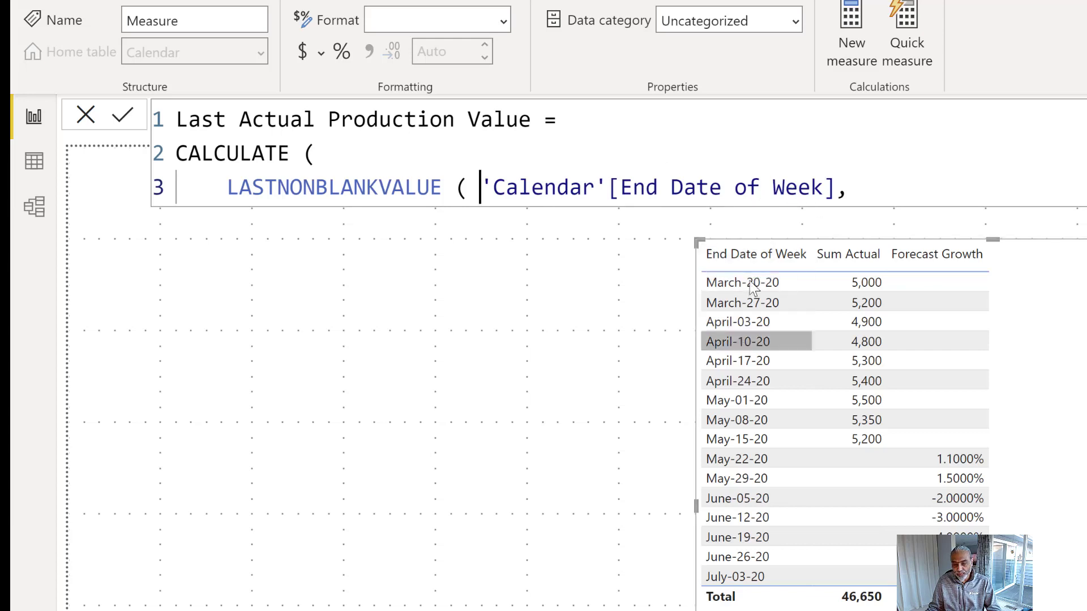
Add [Sum Actual] as the second LASTNONBLANKVALUE argument, close that function and continue to the CALCULATE filter line.
click(857, 171)
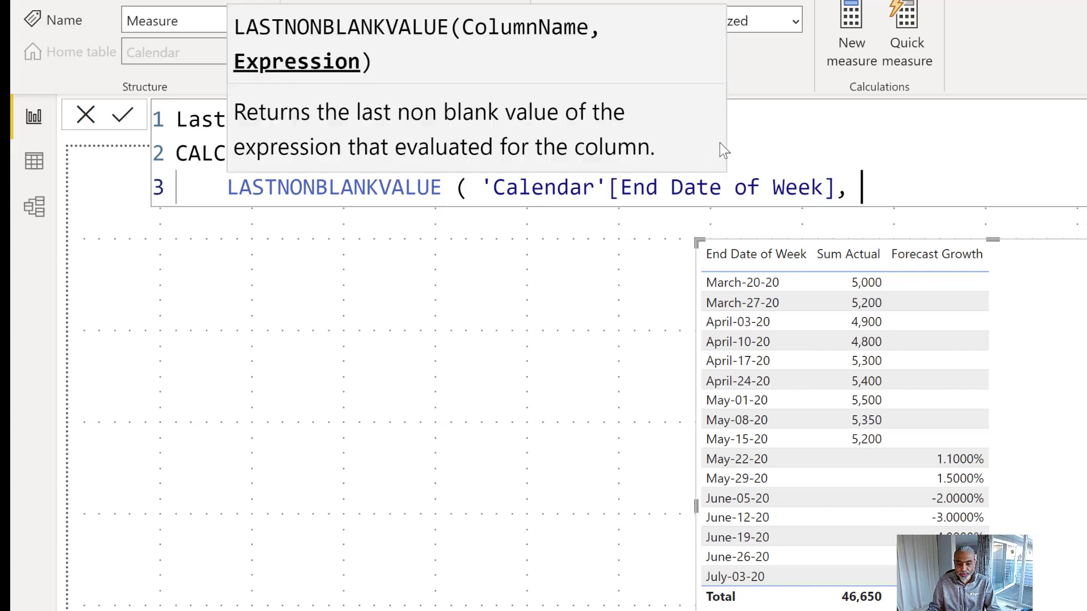
text([Sum A)
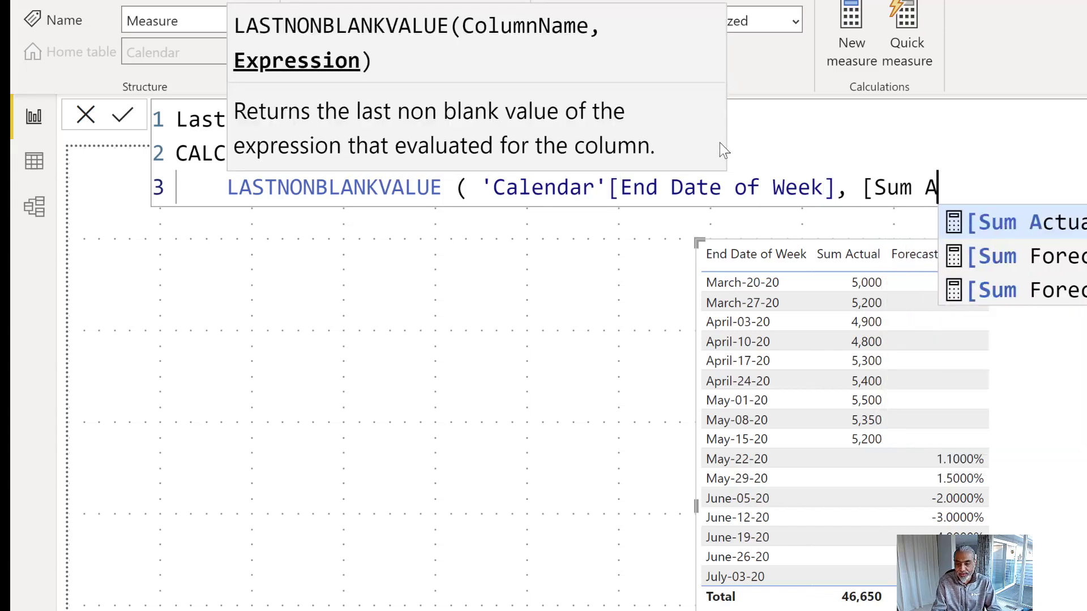
key(Tab)
text())
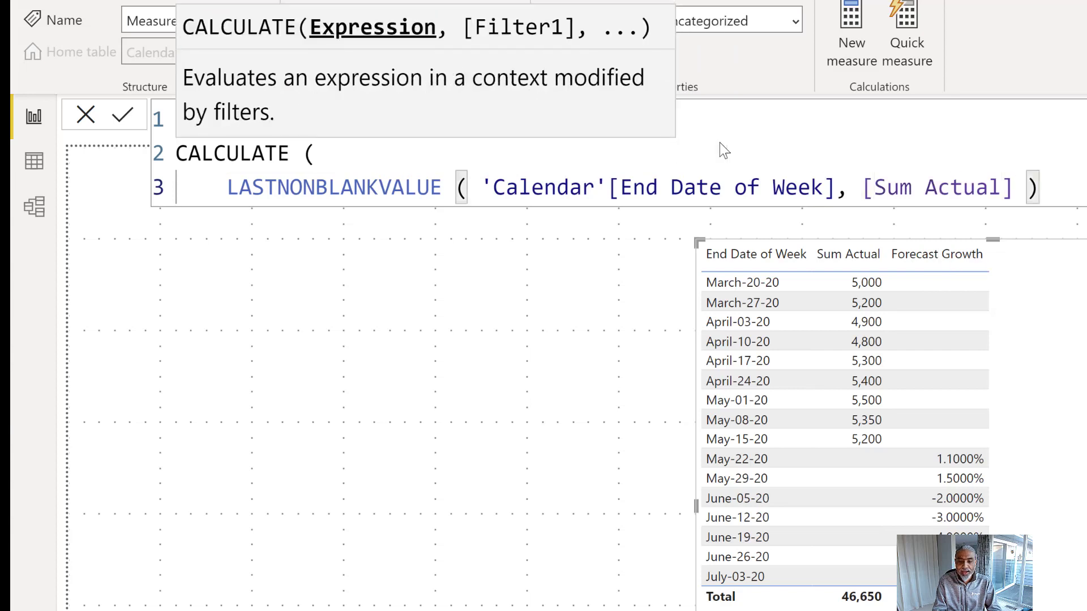
text(,)
key(shift+Return)
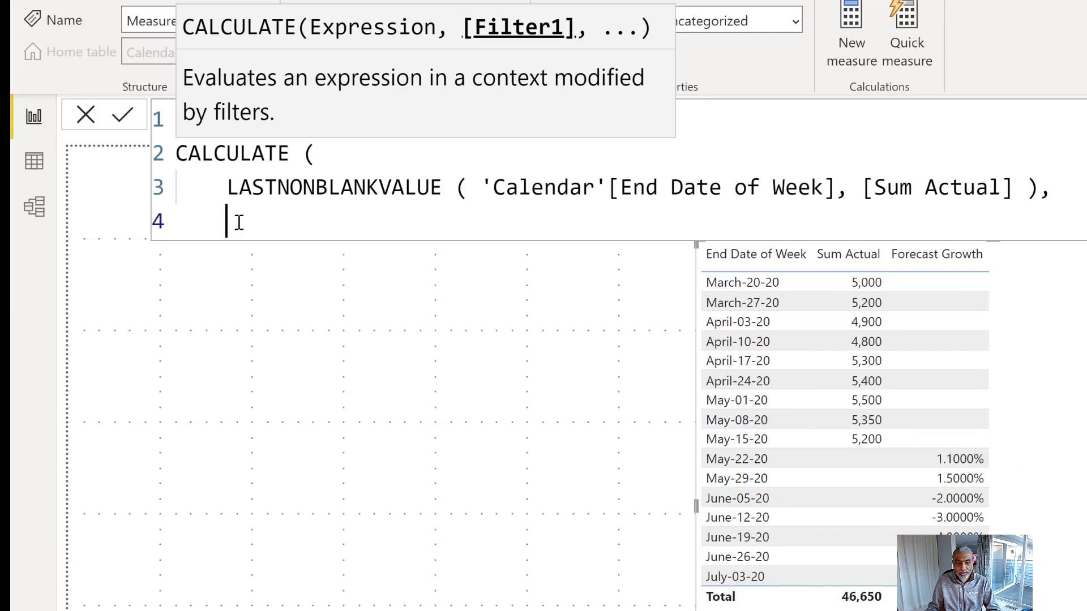
Add ALL ( 'Calendar' ) as the CALCULATE filter, close the function and commit the measure.
text(A)
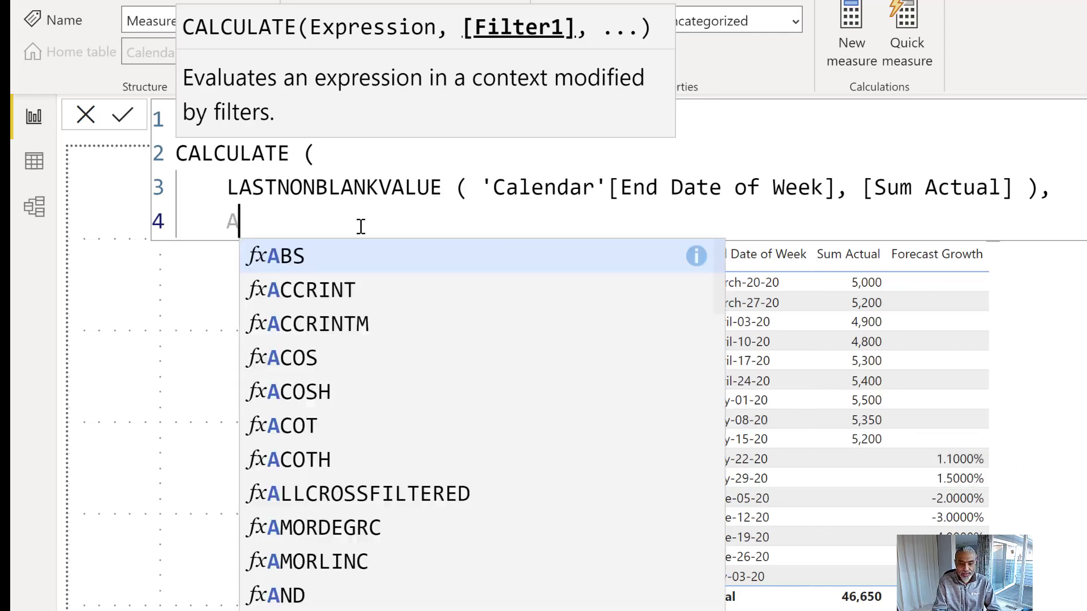
text(LL ( 'Calendar' ))
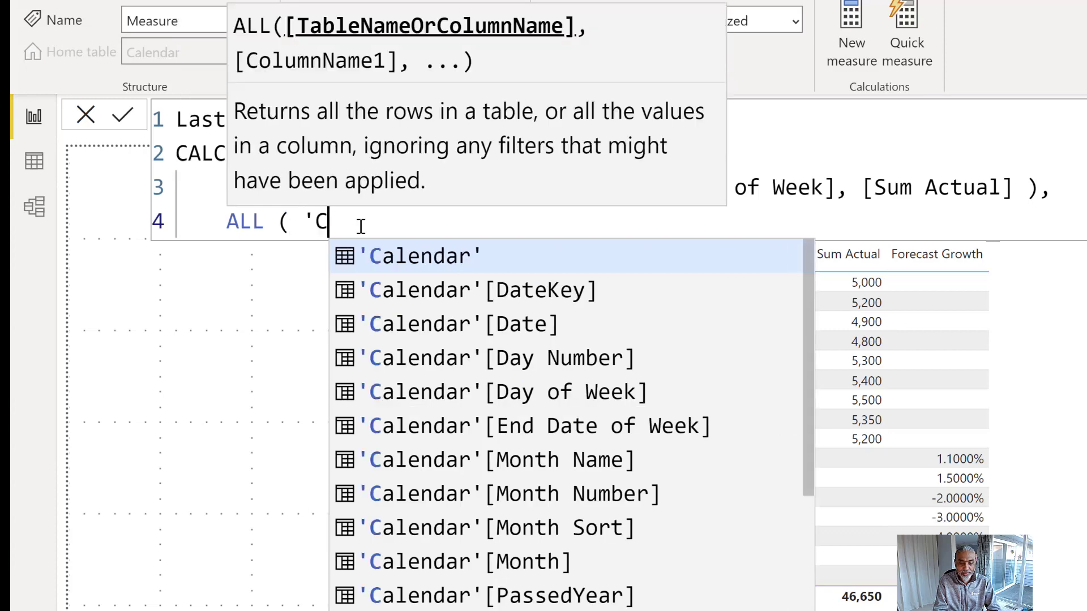
key(shift+Return)
text())
key(Return)
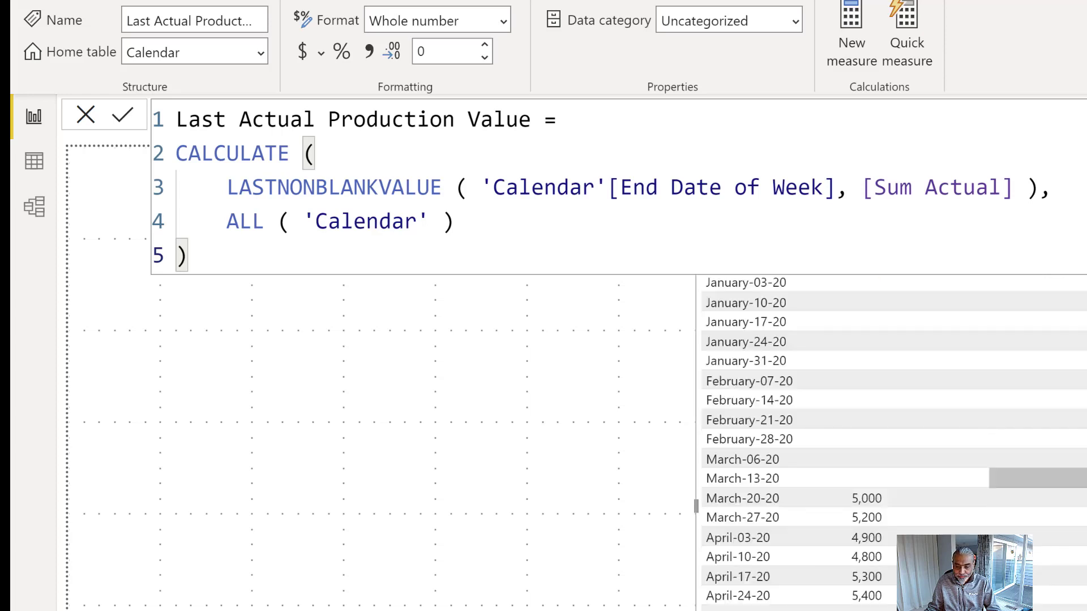
Examine the weekly rows of the table with the Last Actual Production Value column included.
scroll(1078, 543, down, 6)
scroll(1079, 543, up, 3)
scroll(893, 443, up, 1)
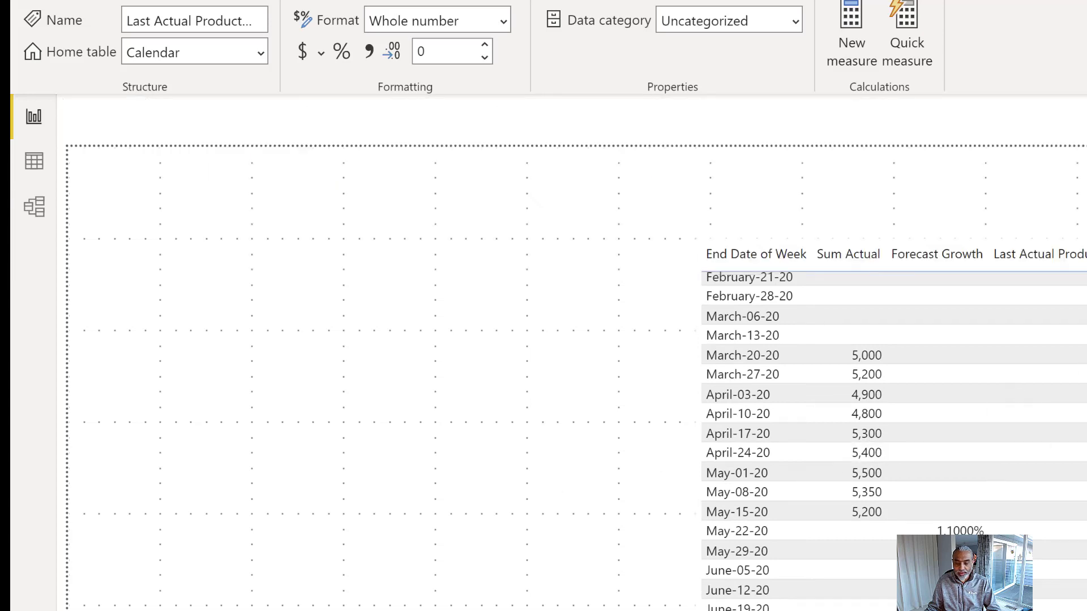
click(548, 482)
scroll(894, 442, down, 7)
scroll(894, 441, up, 9)
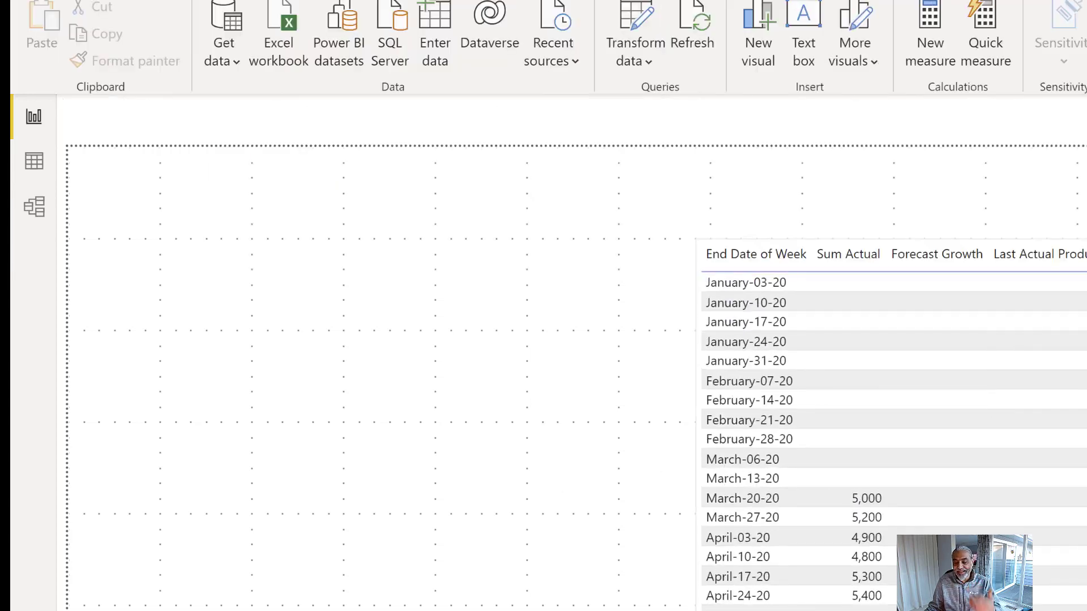
scroll(1036, 396, down, 2)
scroll(821, 492, down, 2)
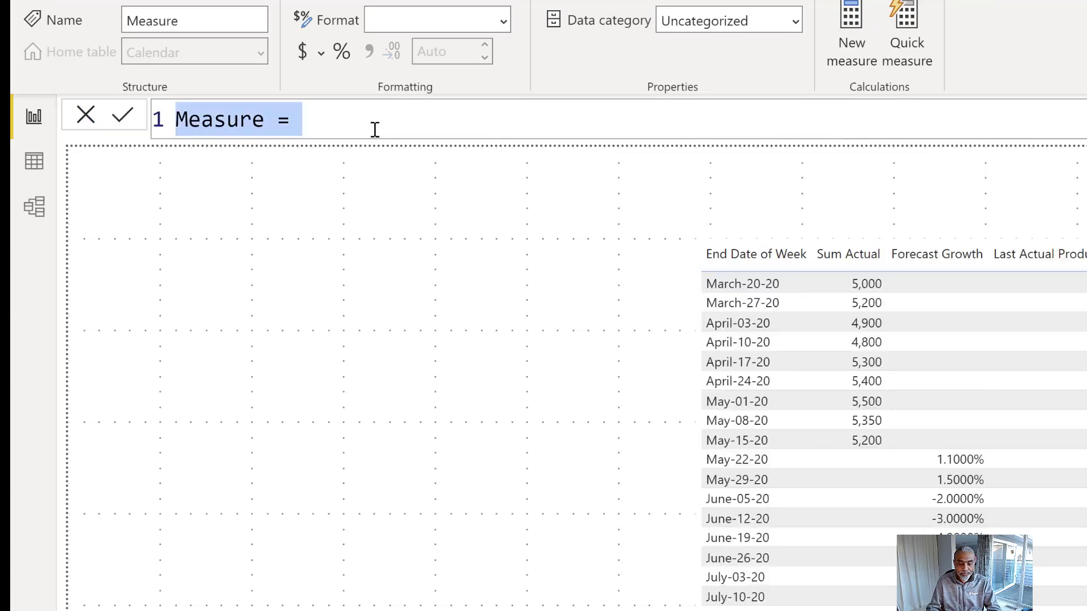
Name the new measure "Forecast Production" and begin its formula on a new line.
text(S)
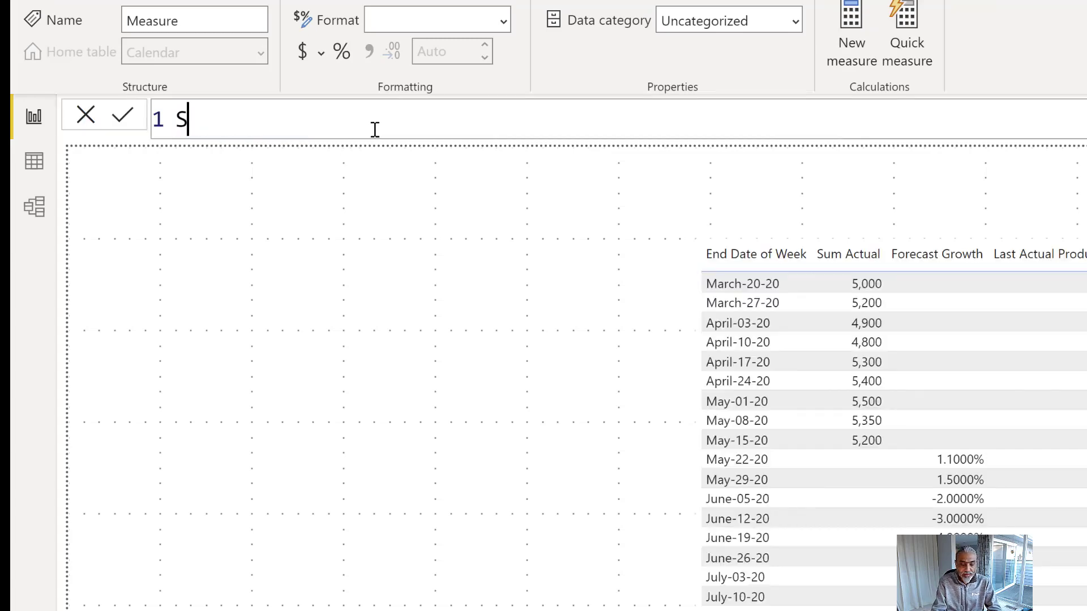
text(orcast)
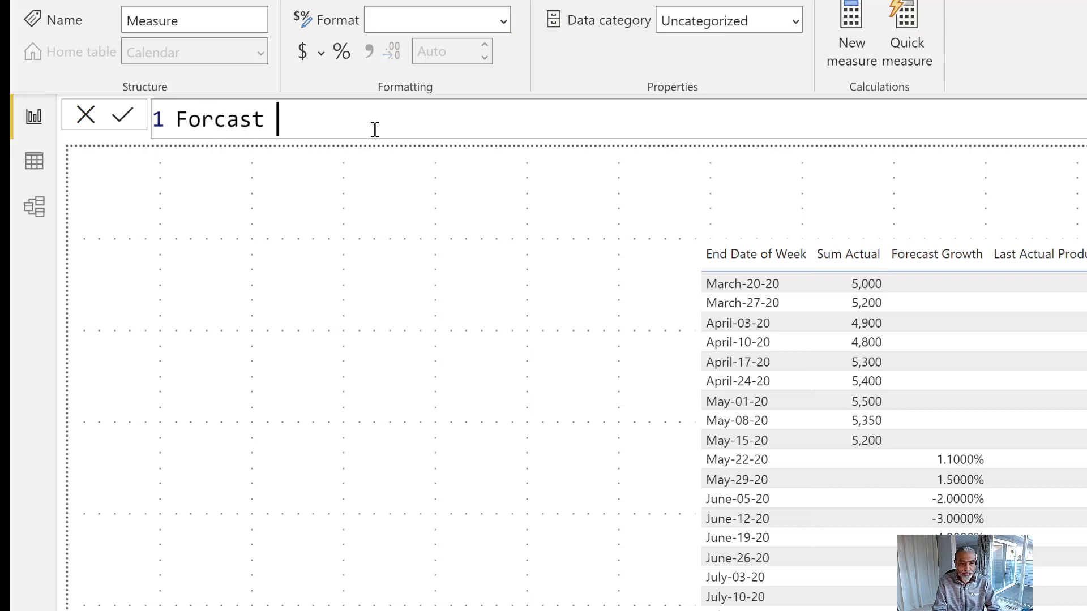
key(BackSpace)
key(BackSpace)
key(BackSpace)
key(BackSpace)
text(eca)
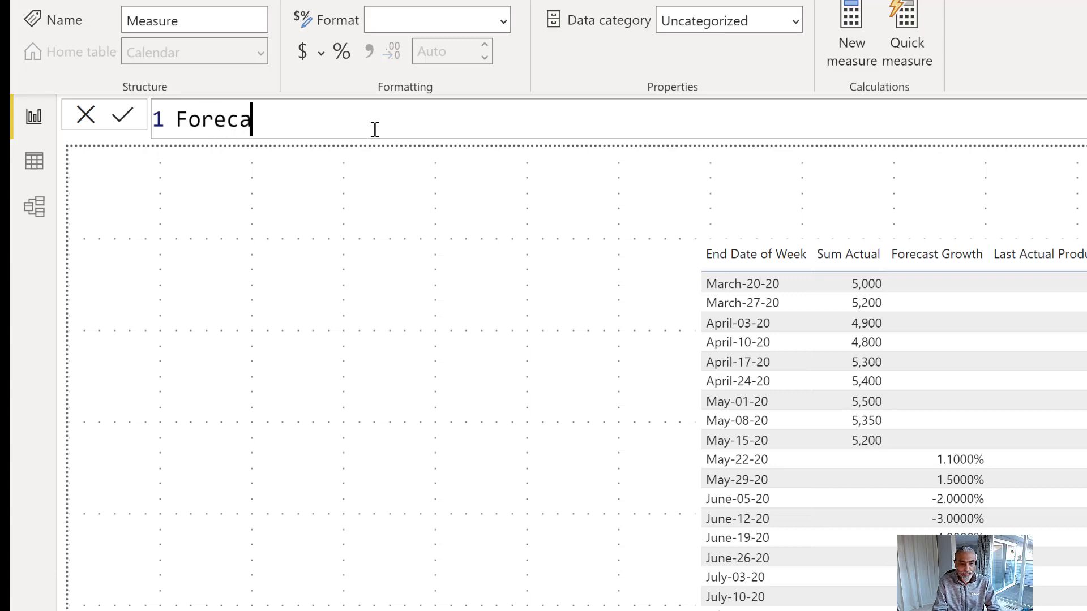
key(BackSpace)
text(ast Production =)
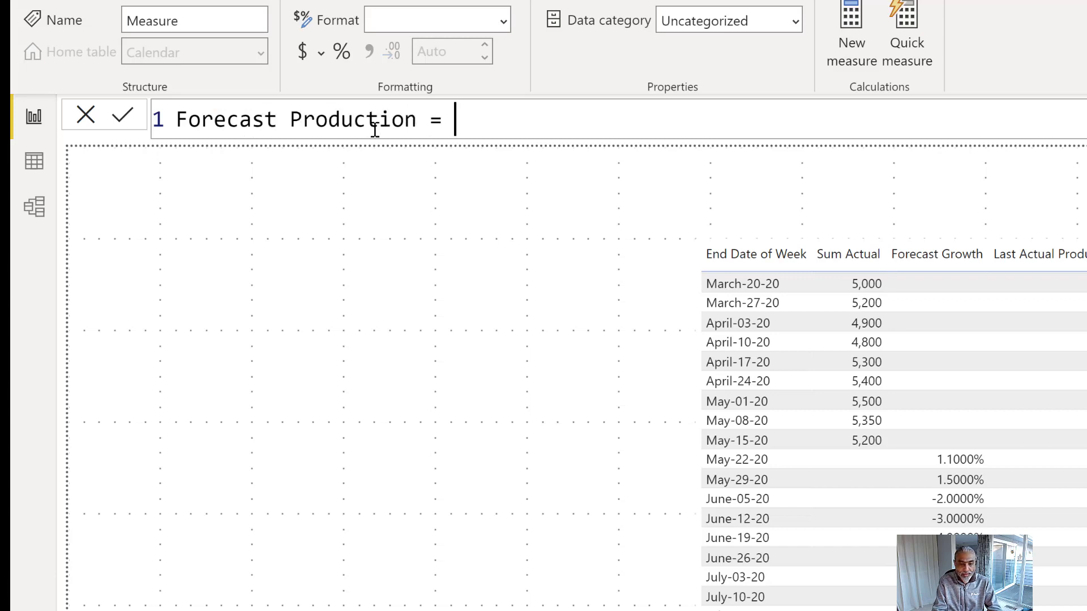
key(shift+Return)
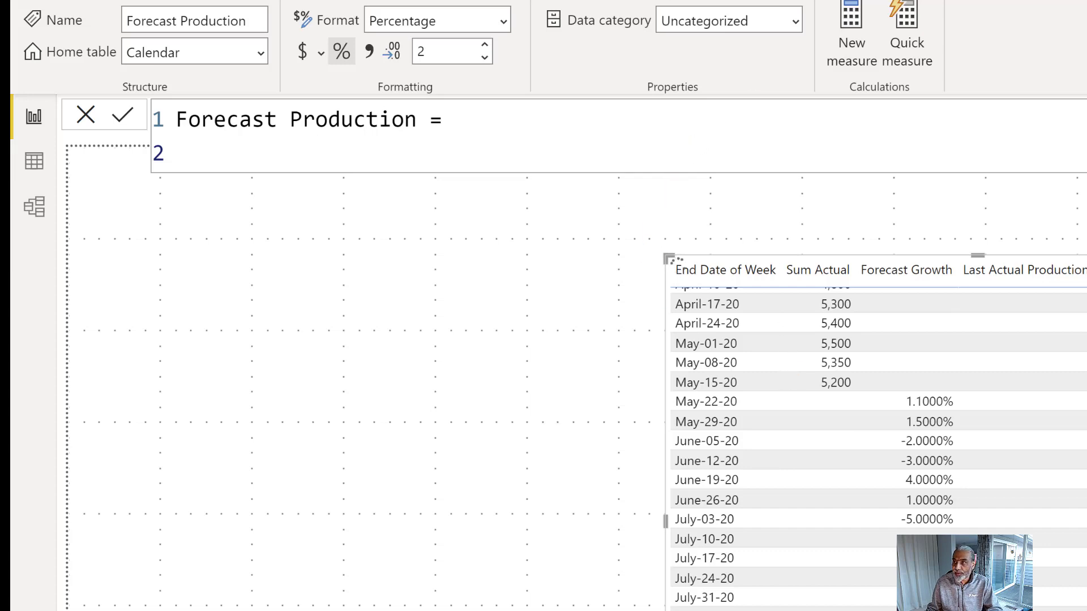
Switch to the Book1 workbook in Excel and maximize its window.
key(alt+Tab)
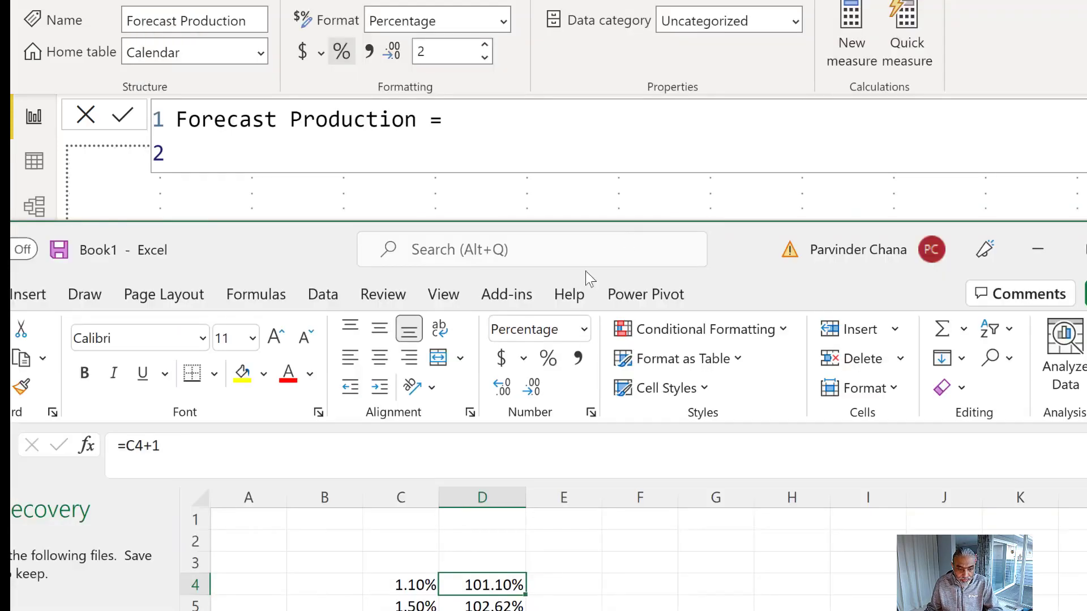
click(1079, 249)
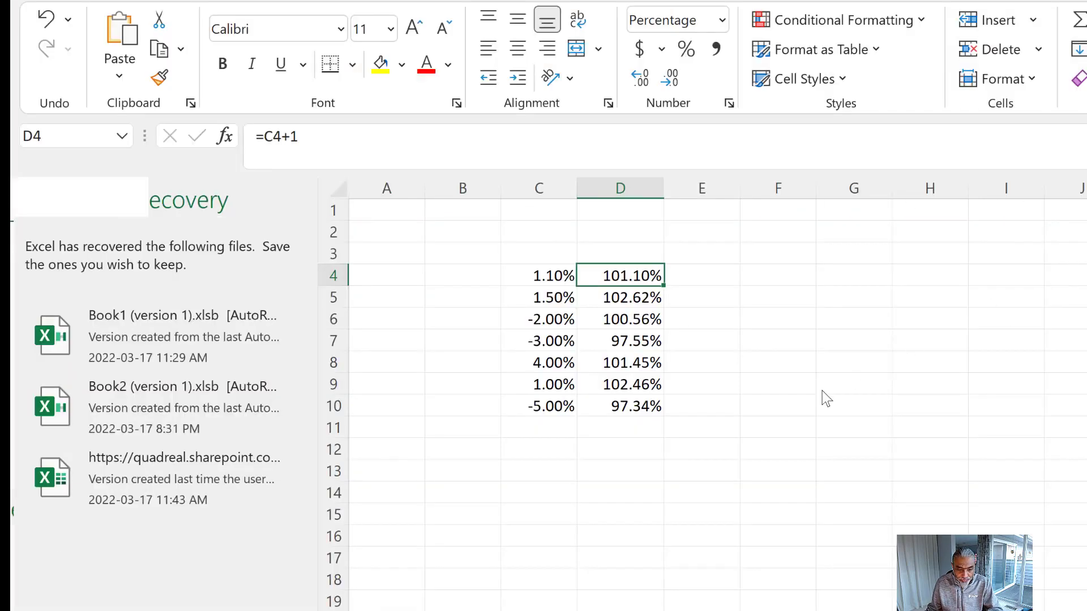
scroll(544, 337, up, 2)
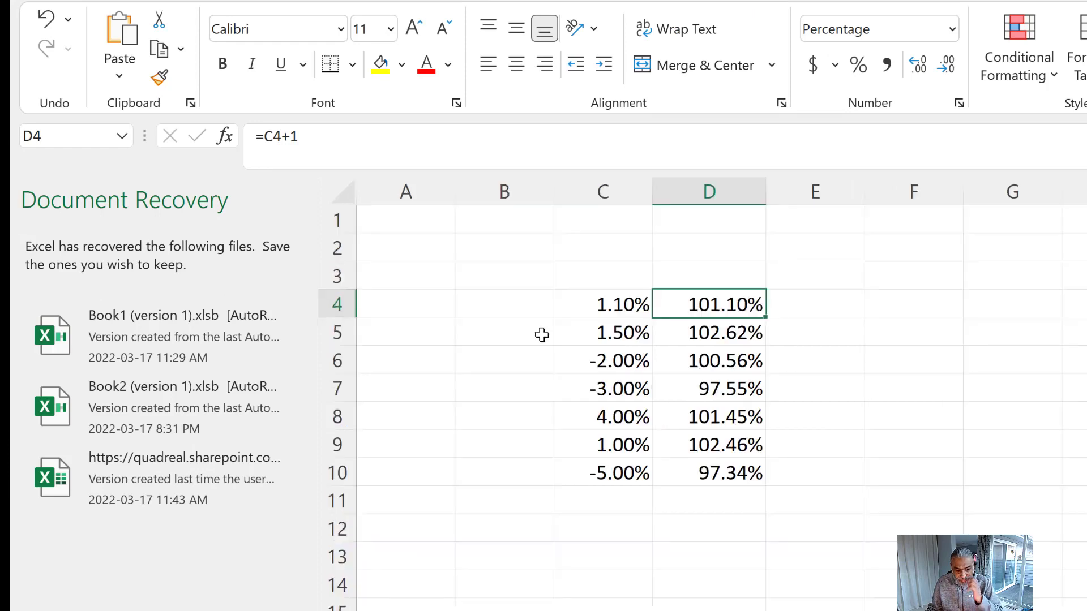
Close the Document Recovery pane, choosing to view the recovered files later.
key(alt+F4)
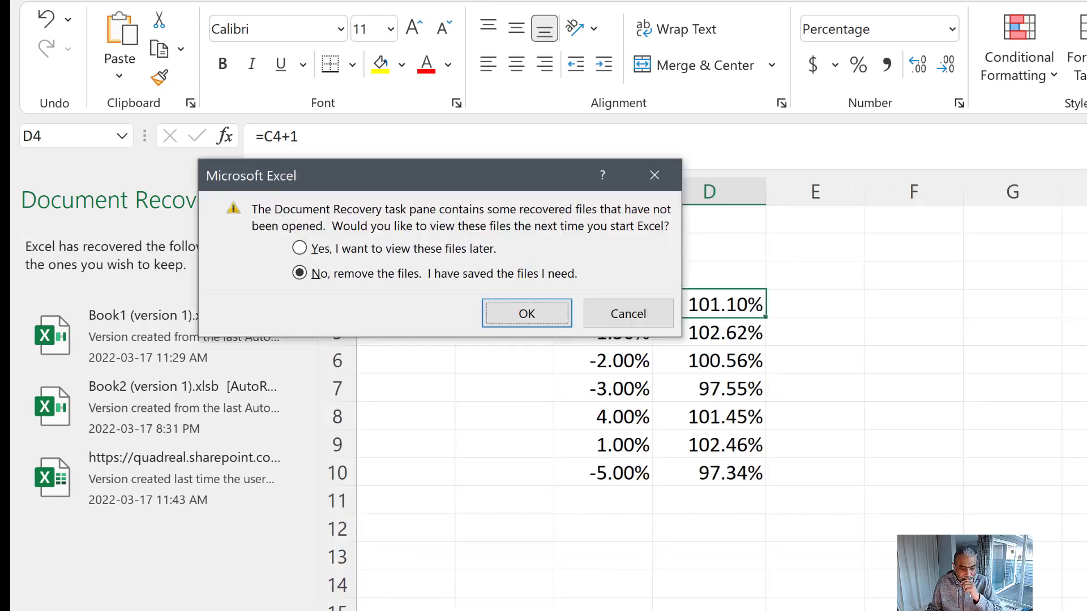
click(412, 252)
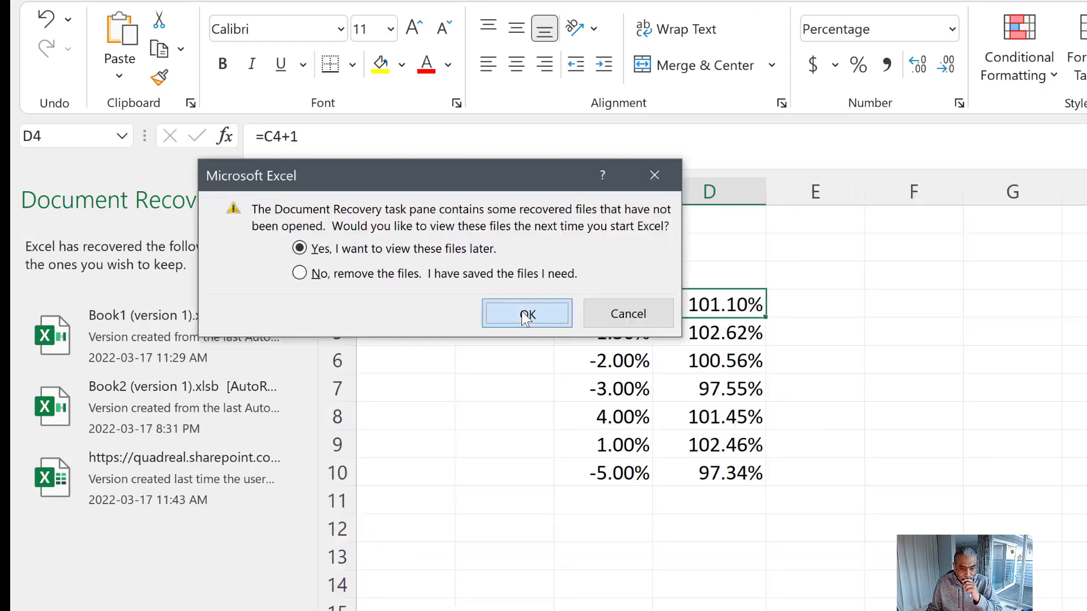
click(522, 310)
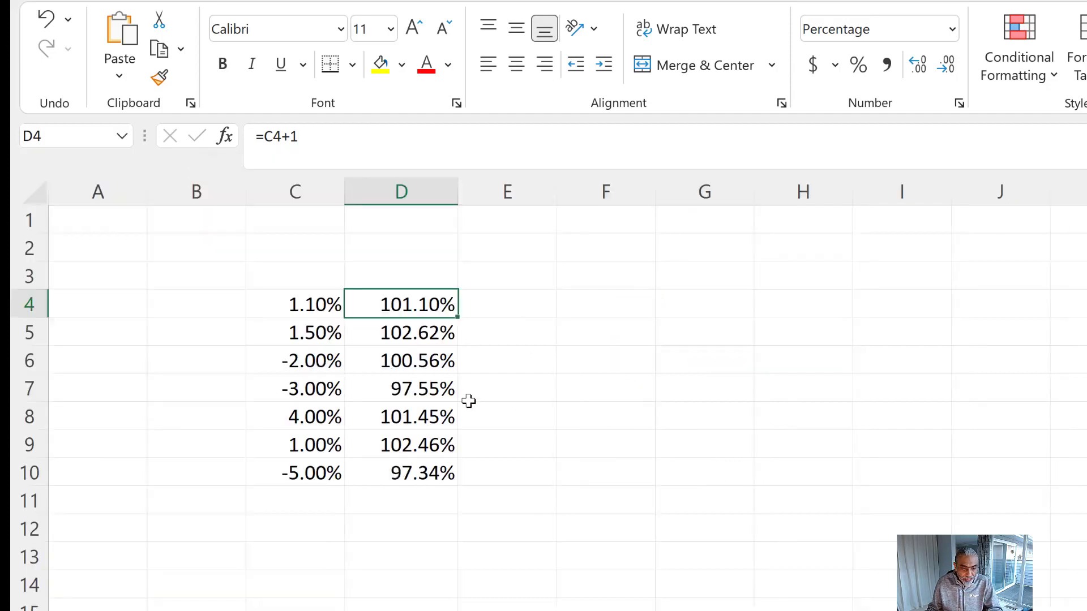
Enter 5200 as the starting production value in cell E4, beside the first cumulative growth percentage.
ctrl+scroll(310, 304, up, 2)
click(311, 306)
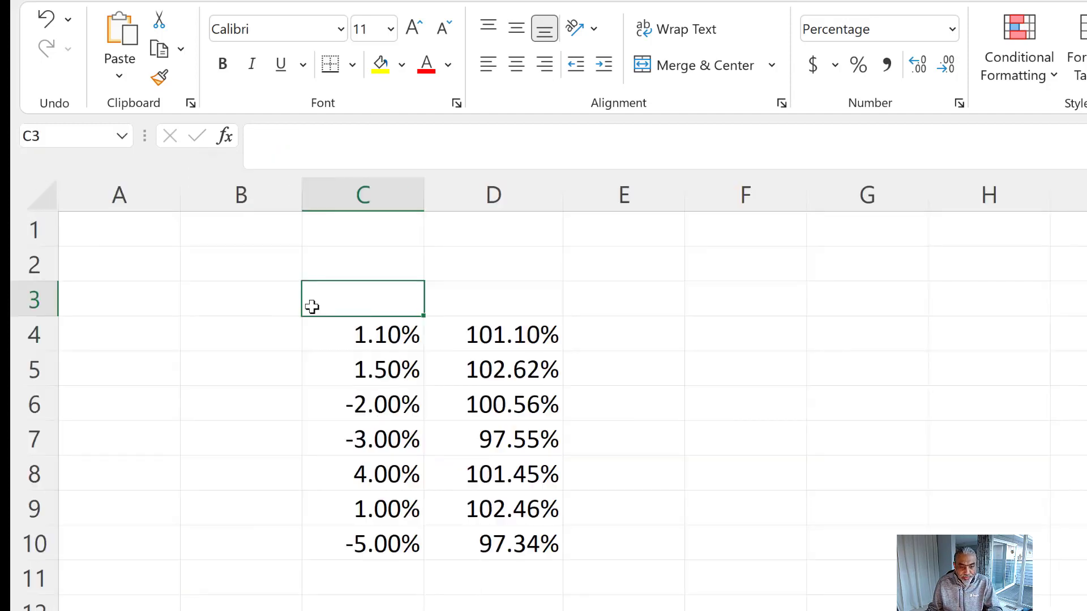
click(396, 334)
click(479, 334)
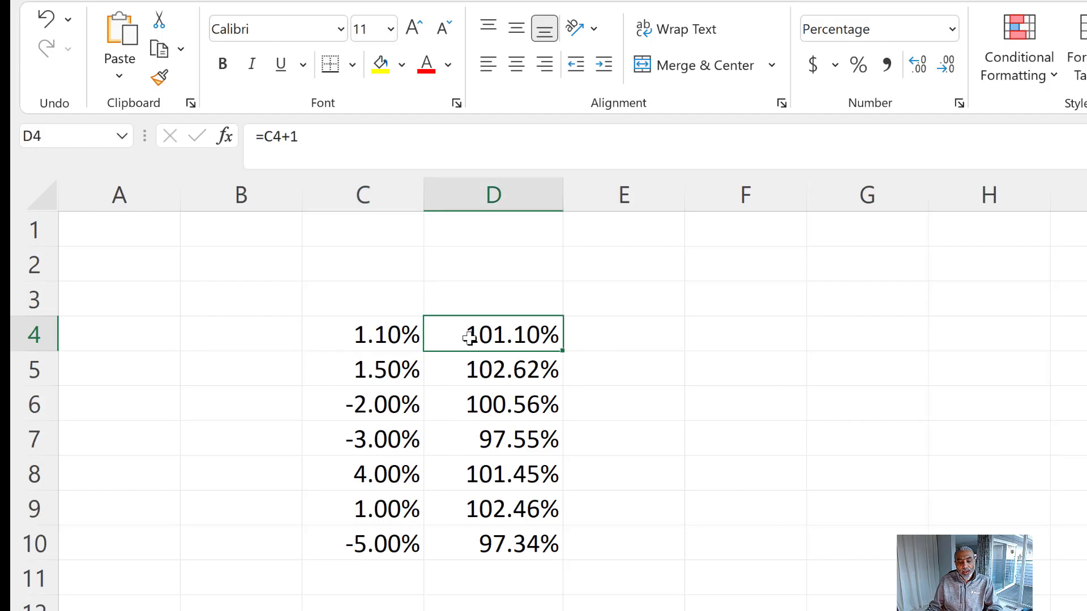
click(362, 333)
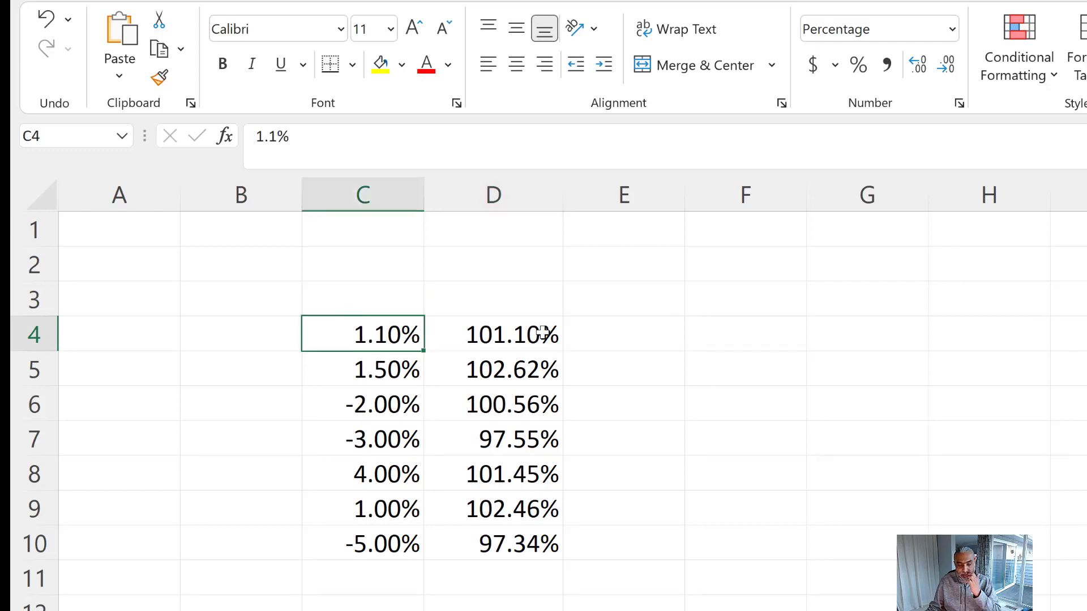
click(621, 326)
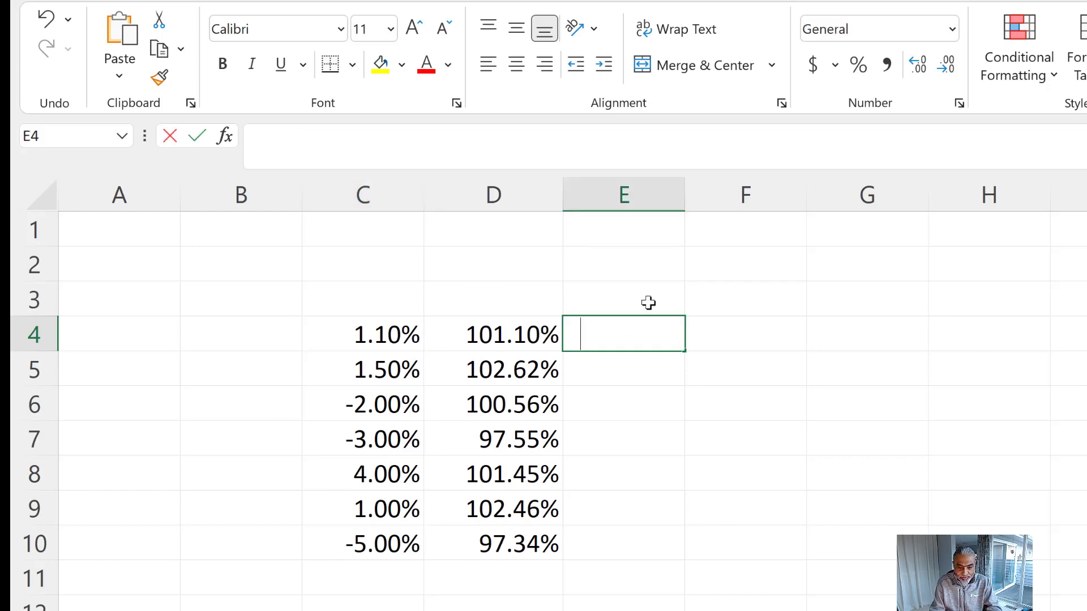
text(5200)
key(Tab)
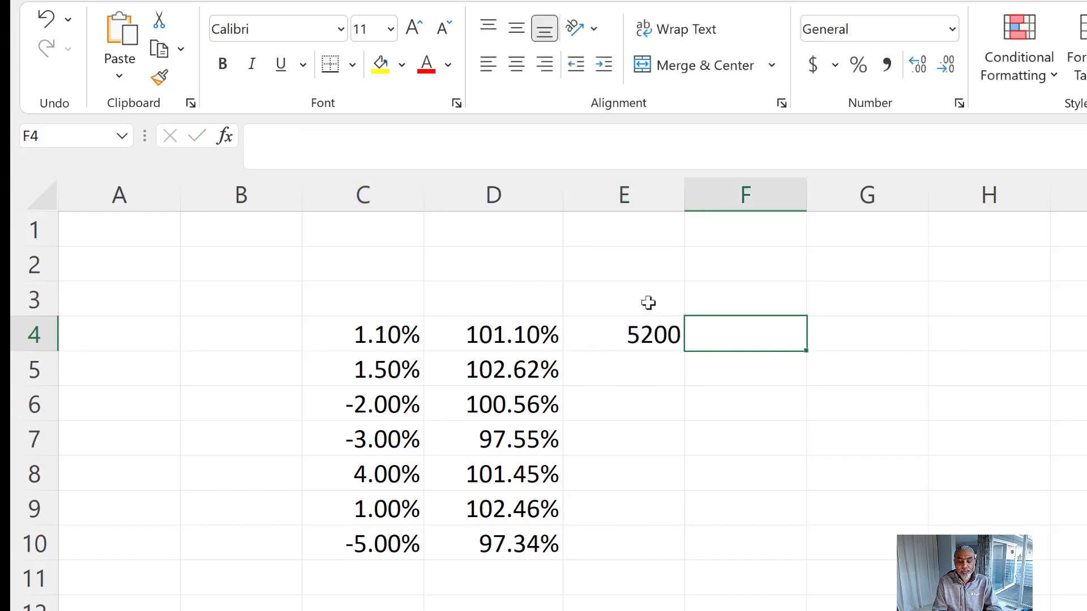
Calculate the first forecast value in cell F4 with the formula =E4*D4.
key(Left)
key(Left)
key(Left)
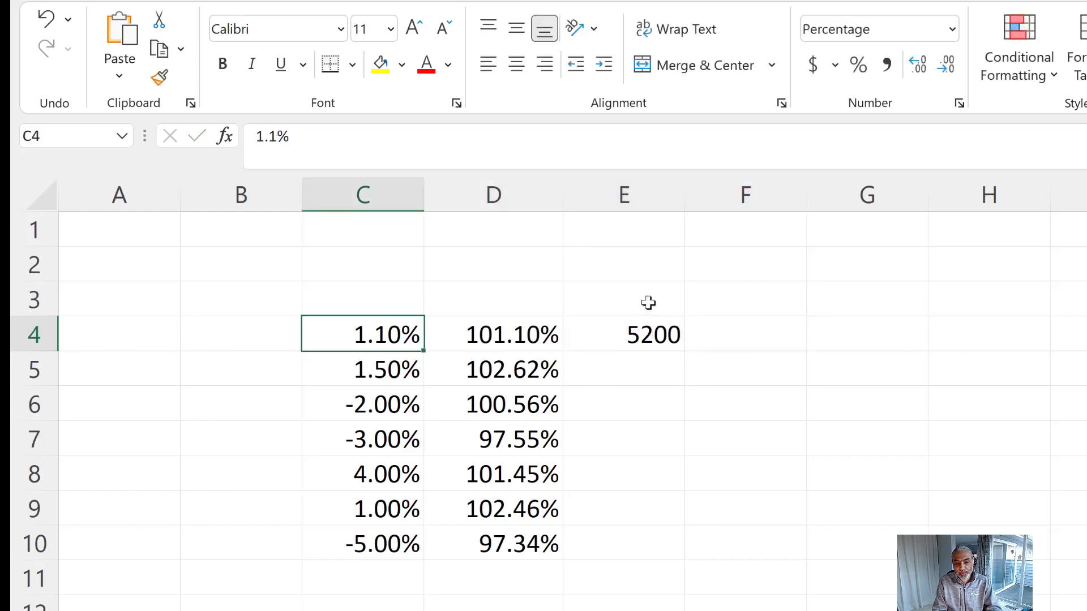
key(Right)
key(Right)
key(Left)
key(Left)
key(Right)
key(Right)
key(Right)
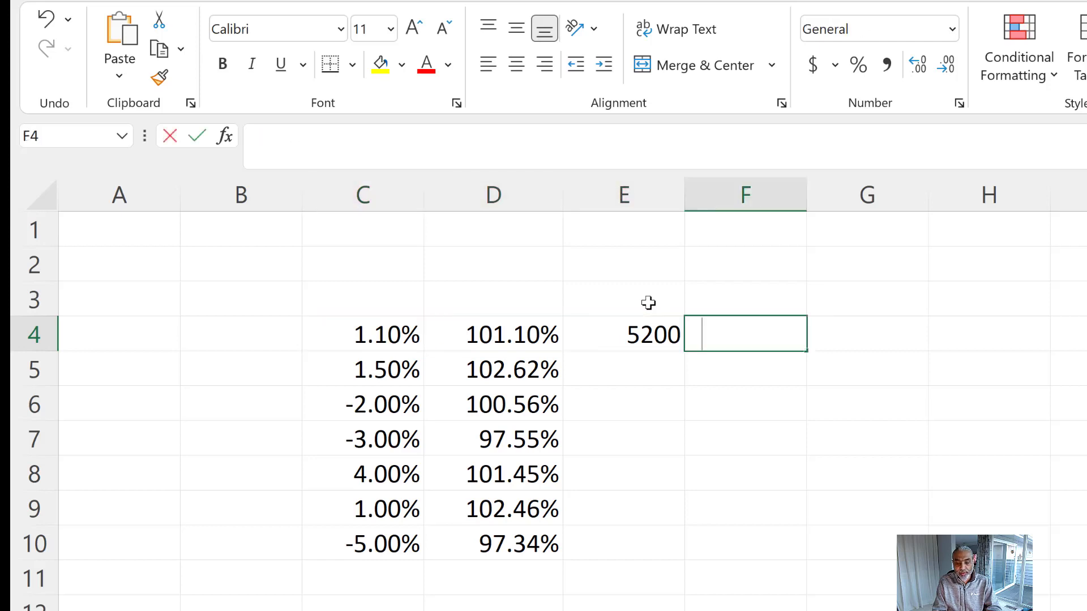
text(=)
key(Left)
text(*)
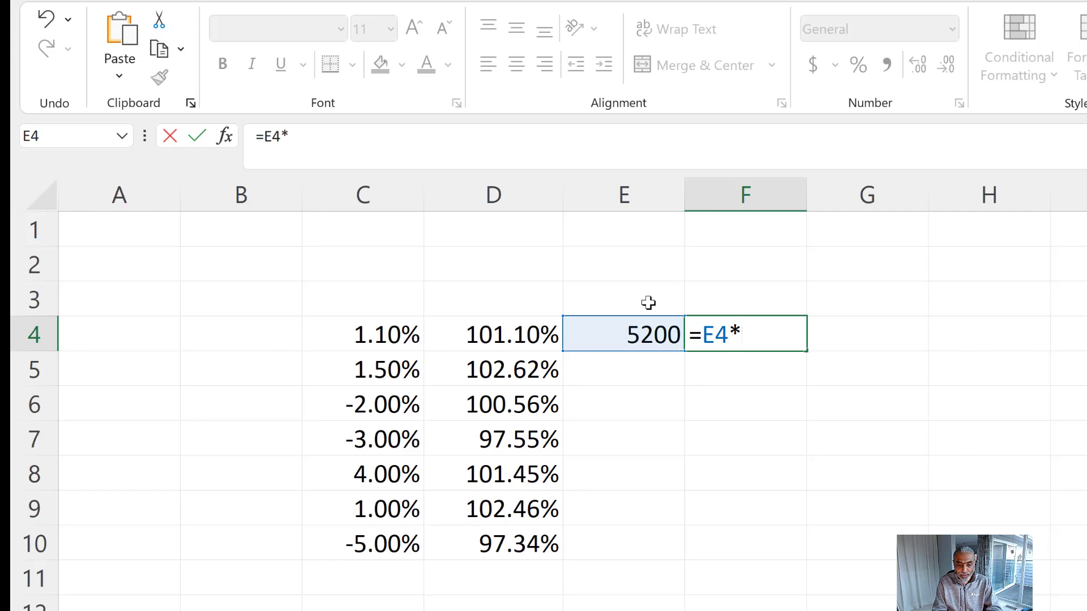
key(Left)
key(Left)
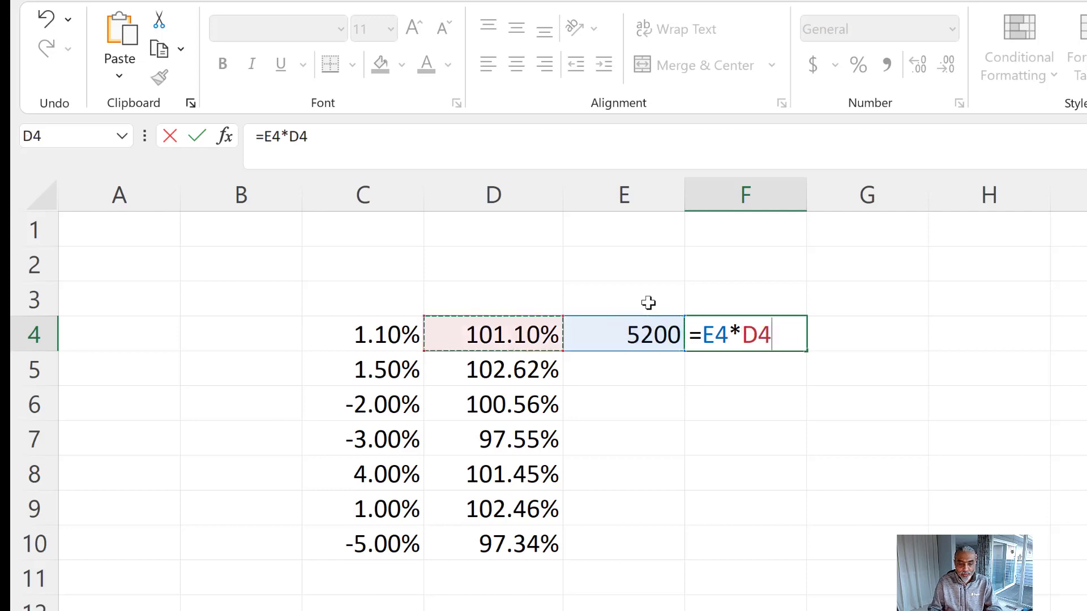
key(Return)
click(762, 331)
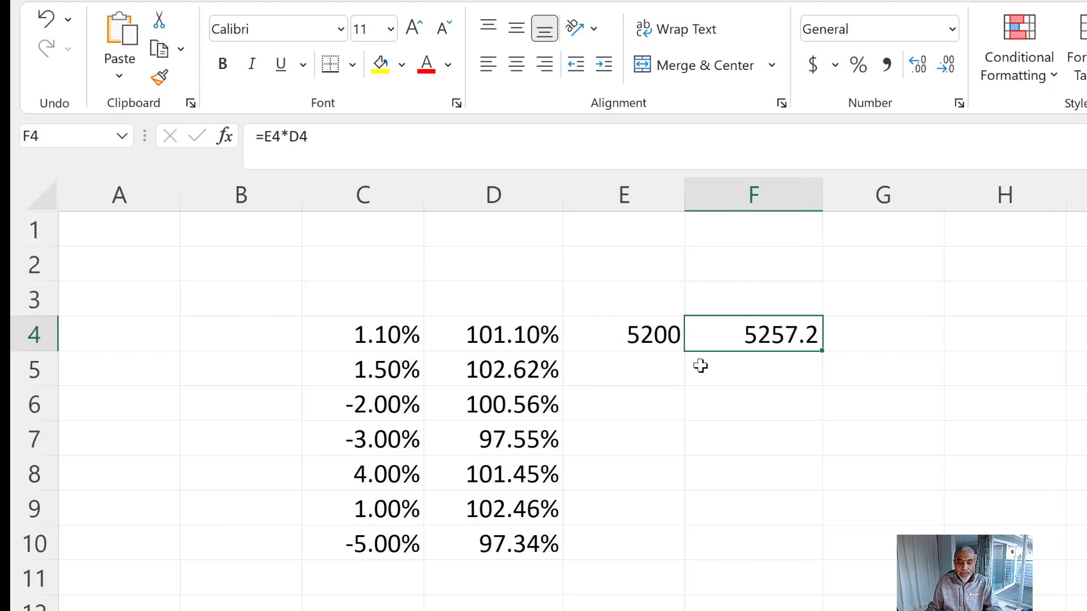
Examine how the cumulative growth formula in cell D5 builds on cell D4.
click(506, 379)
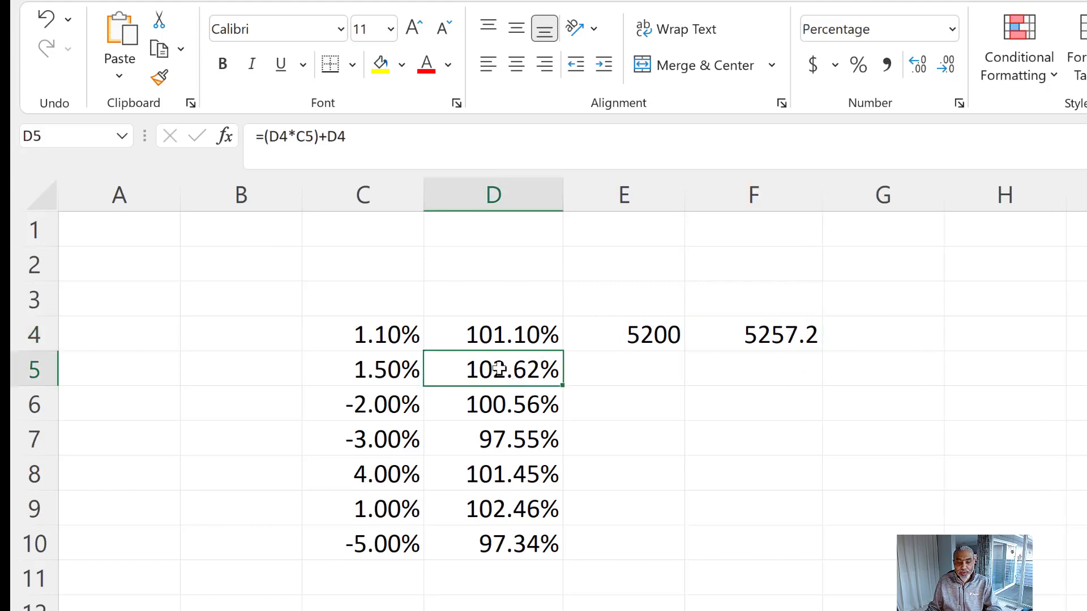
click(482, 333)
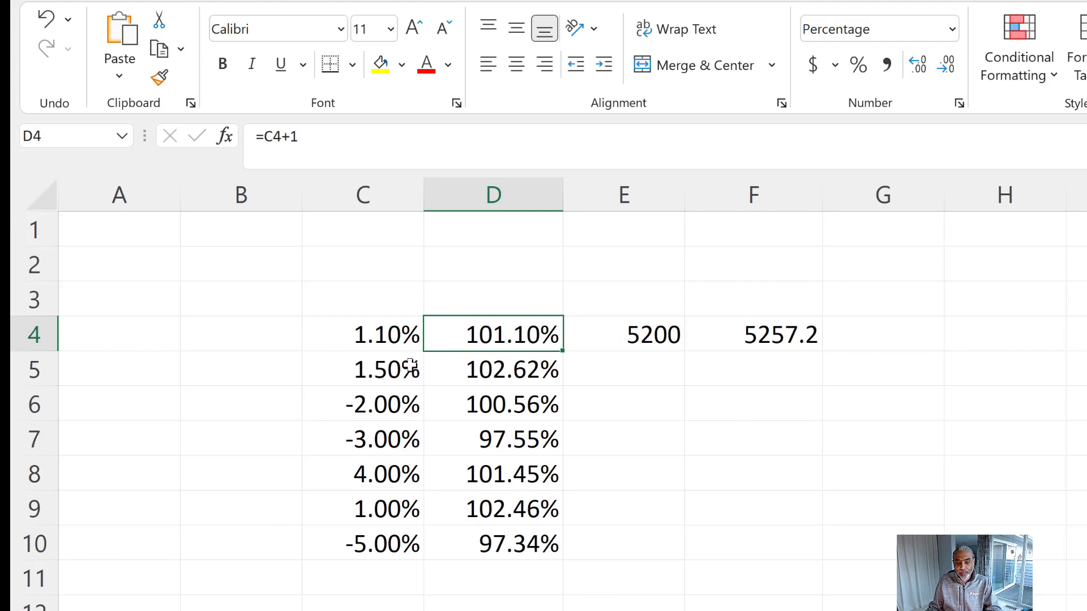
click(507, 373)
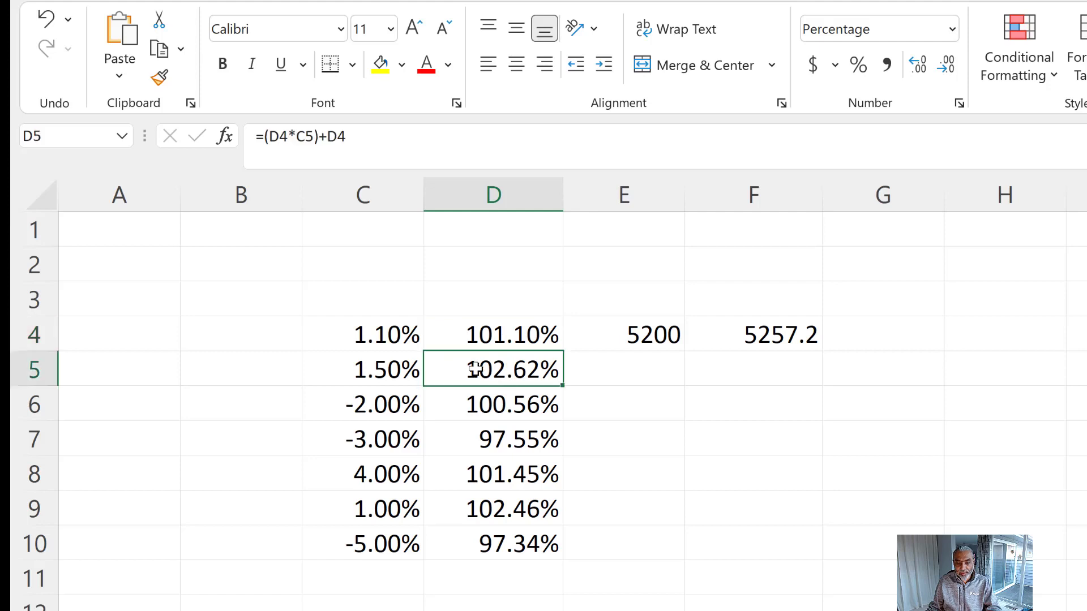
click(502, 334)
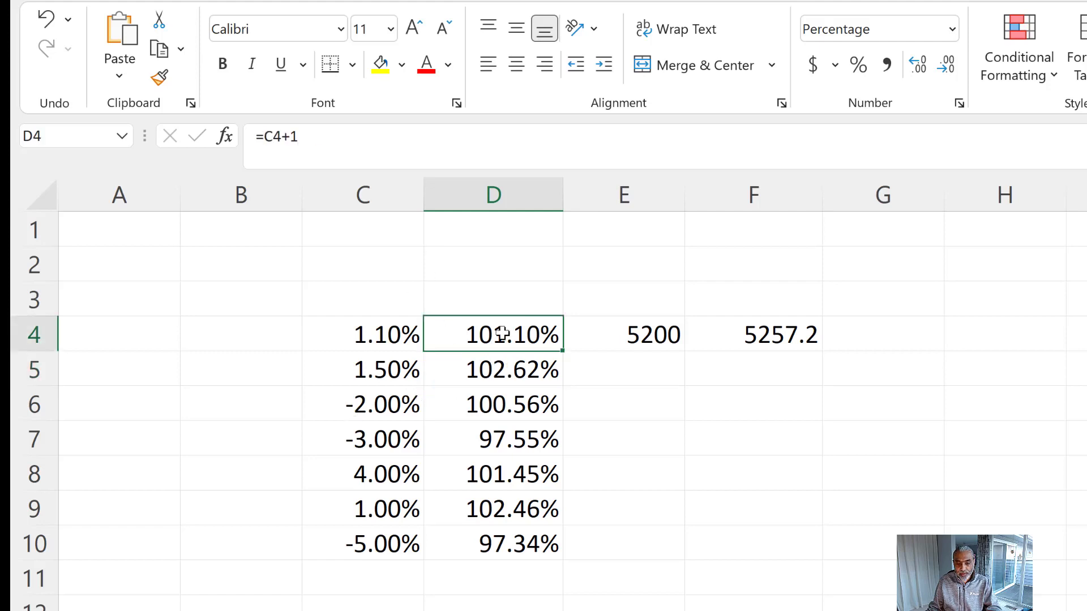
click(494, 379)
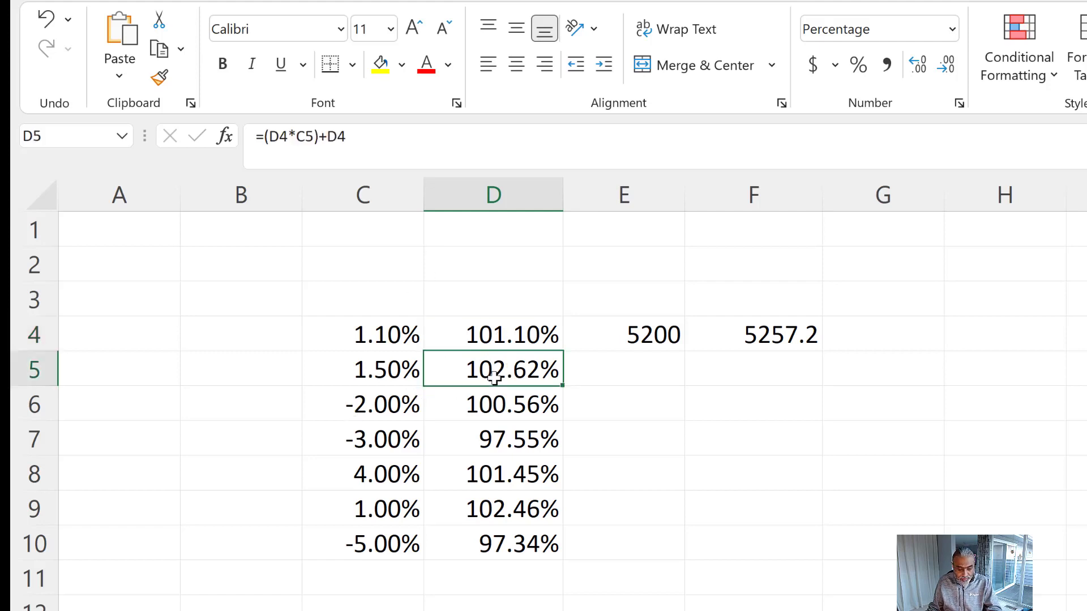
double_click(495, 379)
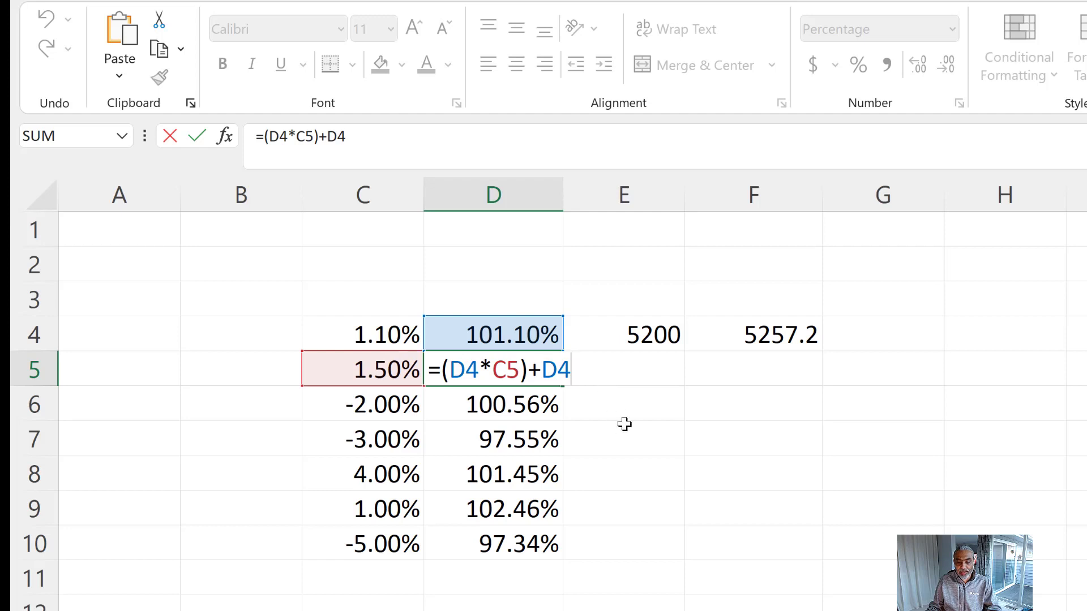
key(ctrl+Return)
Enter 5200 in cell E5 and fill it down through E10.
click(636, 365)
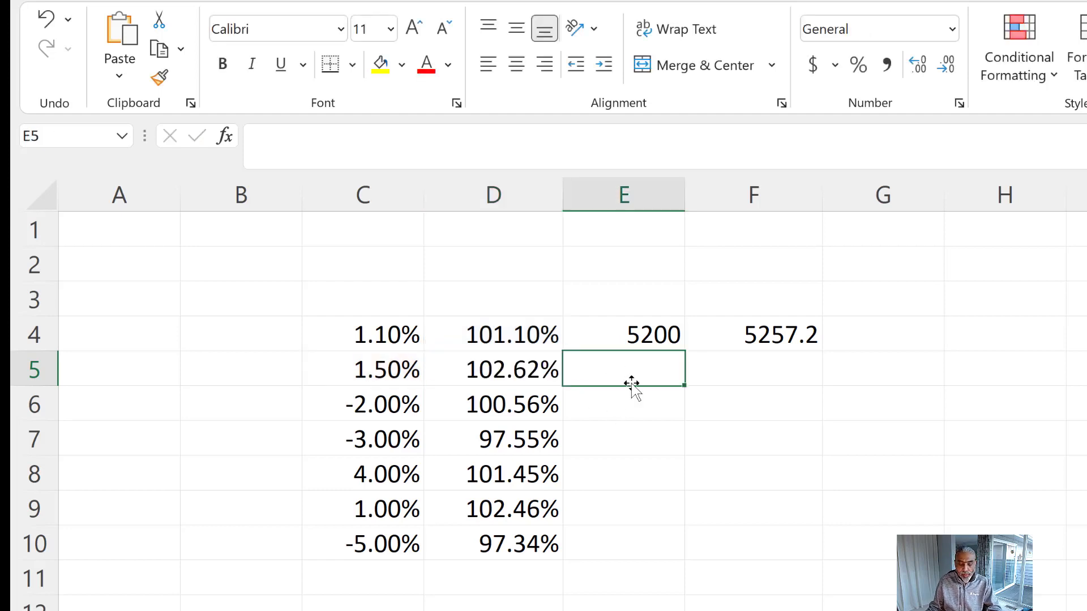
text(5200)
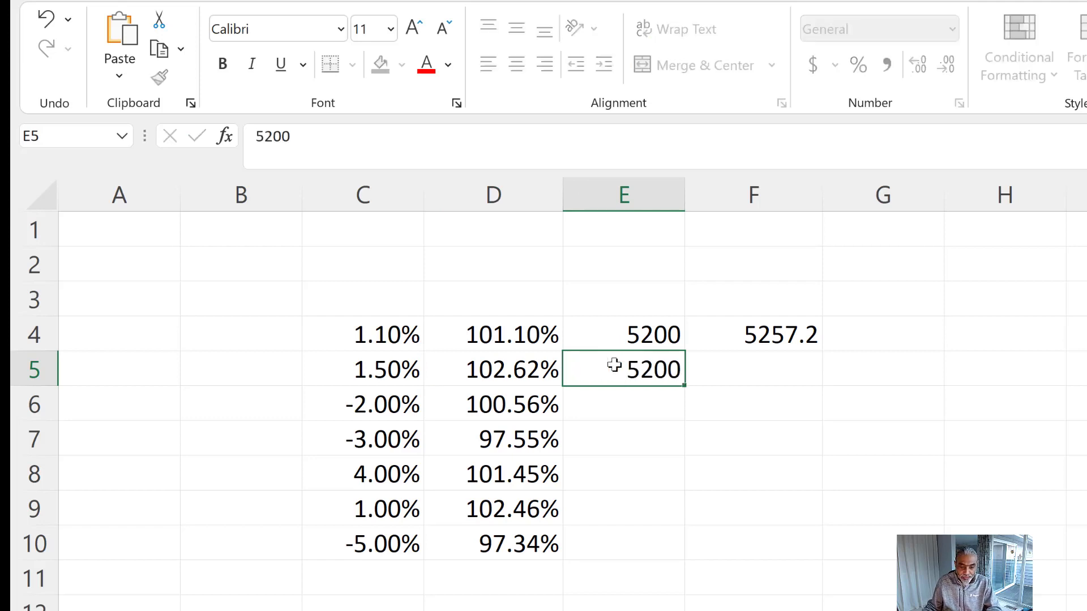
key(Return)
click(614, 369)
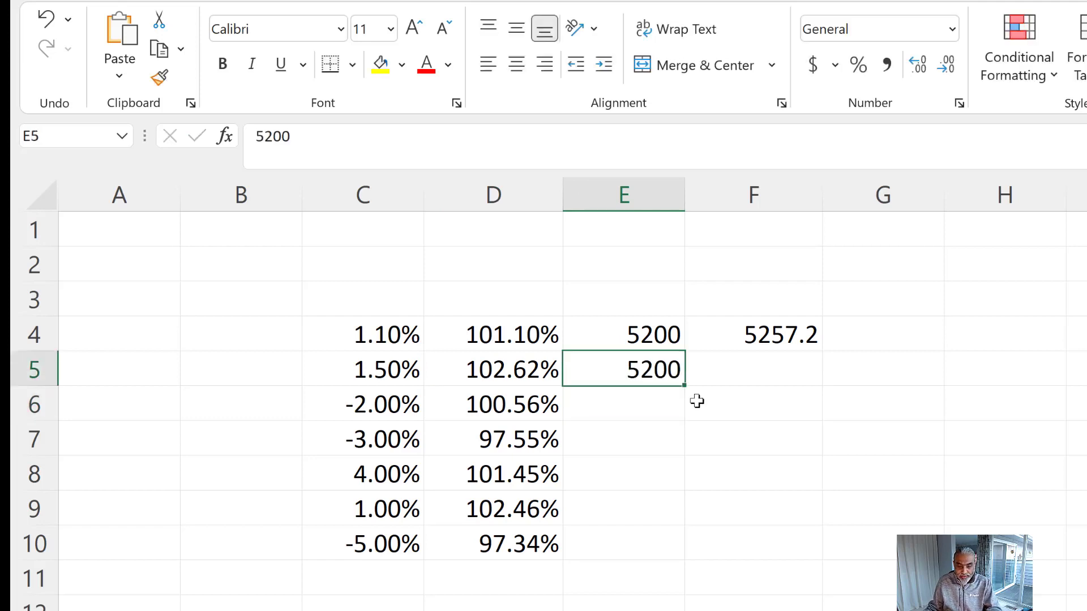
drag(685, 469, 668, 561)
Fill the forecast formula from cell F4 down through F10.
click(806, 340)
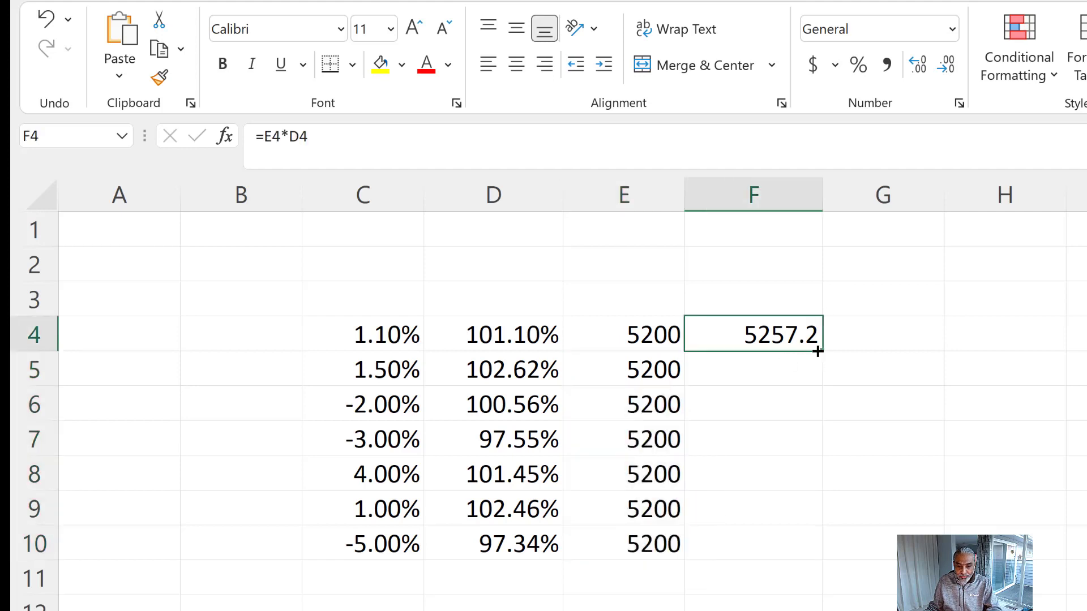
double_click(817, 352)
click(767, 361)
Format the forecast values in F4:F10 as numbers with two decimal places.
click(774, 193)
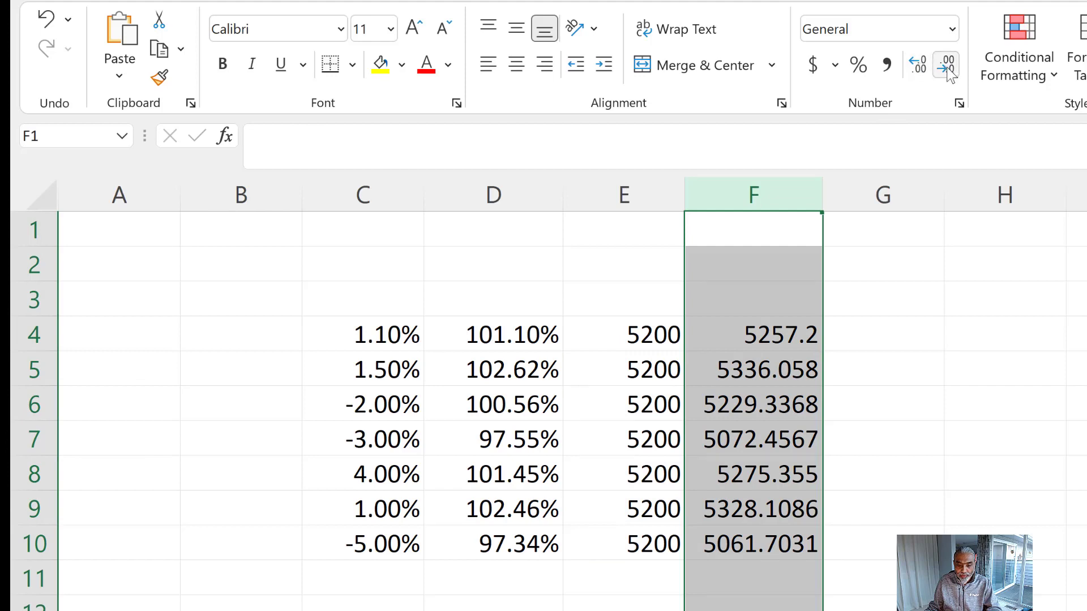
click(781, 396)
click(753, 195)
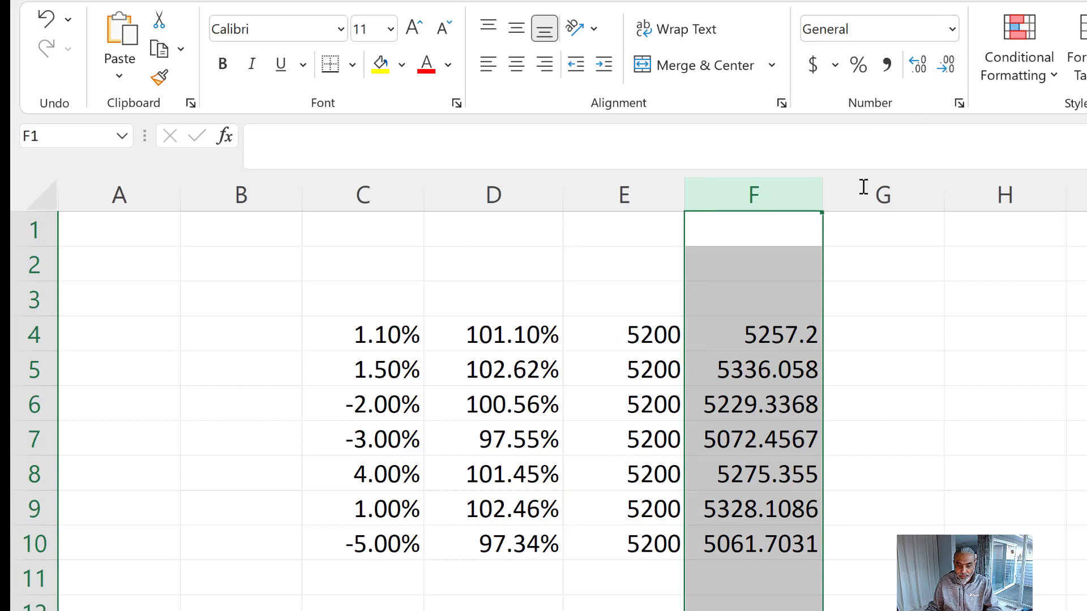
click(757, 325)
shift+click(730, 534)
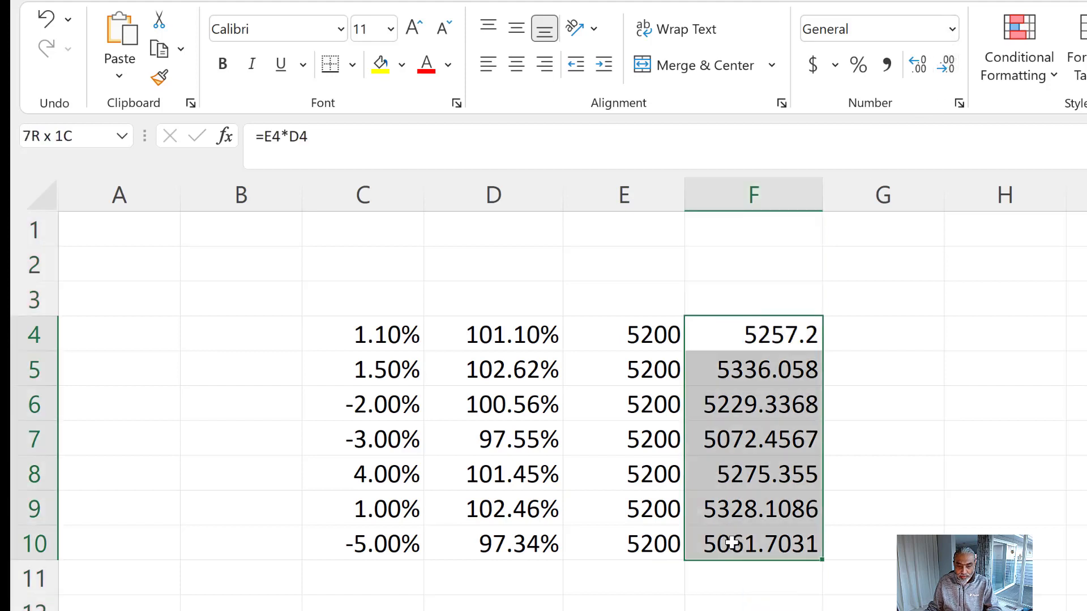
click(953, 67)
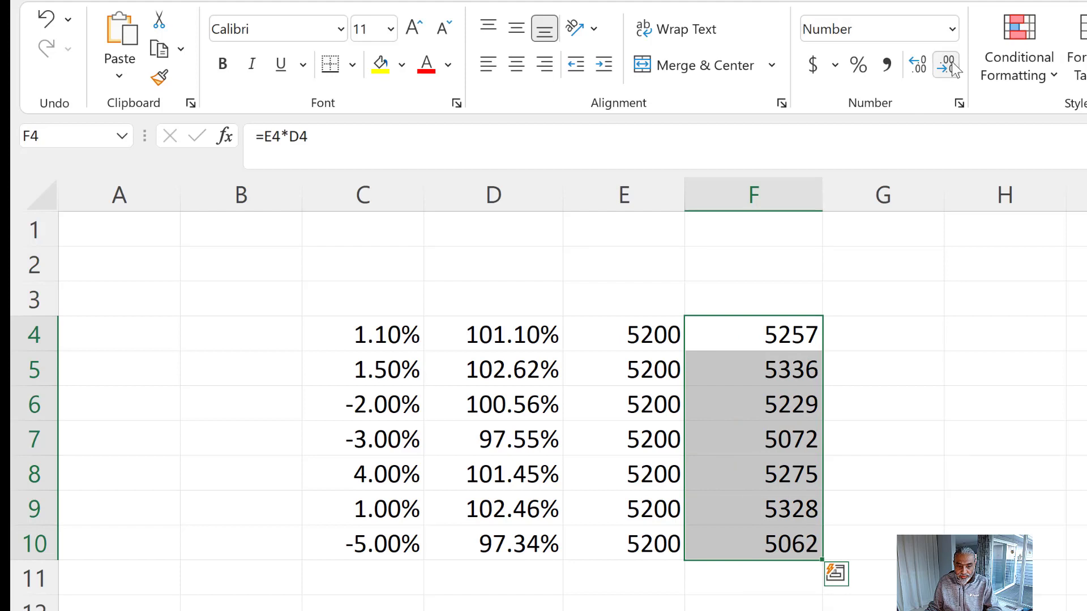
click(917, 65)
click(918, 66)
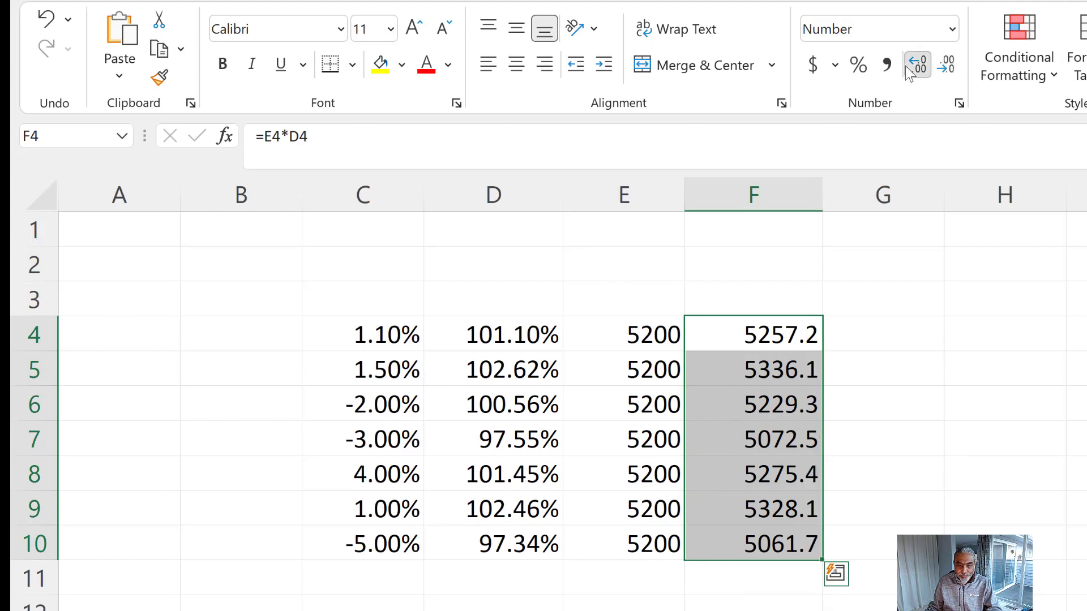
Review the forecast results alongside the growth rates, the starting values and the cumulative percentages in rows 4 to 10.
click(749, 365)
drag(753, 340, 750, 542)
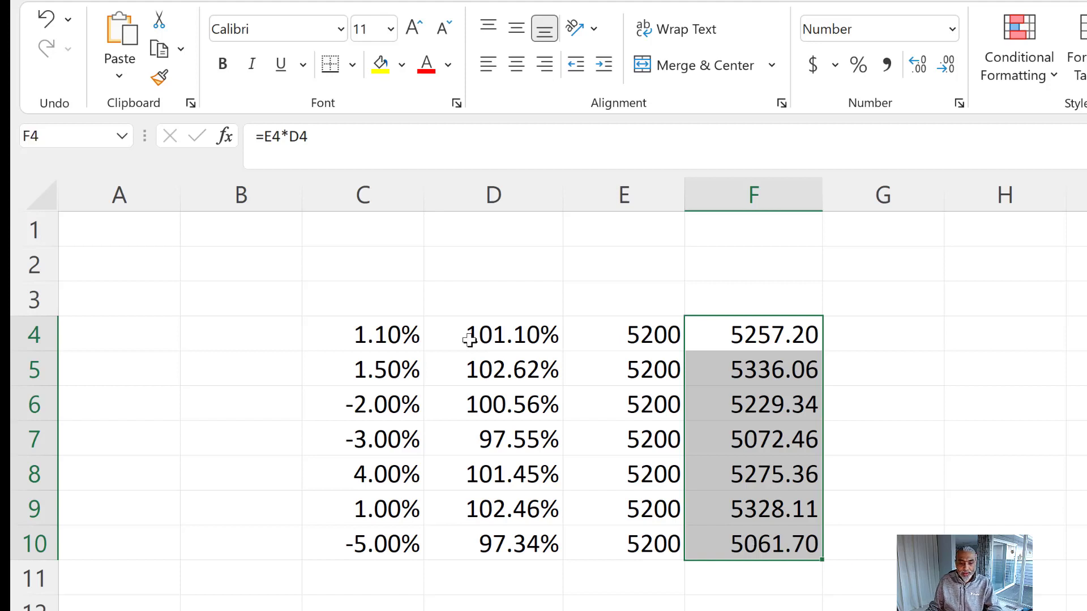
drag(404, 335, 403, 546)
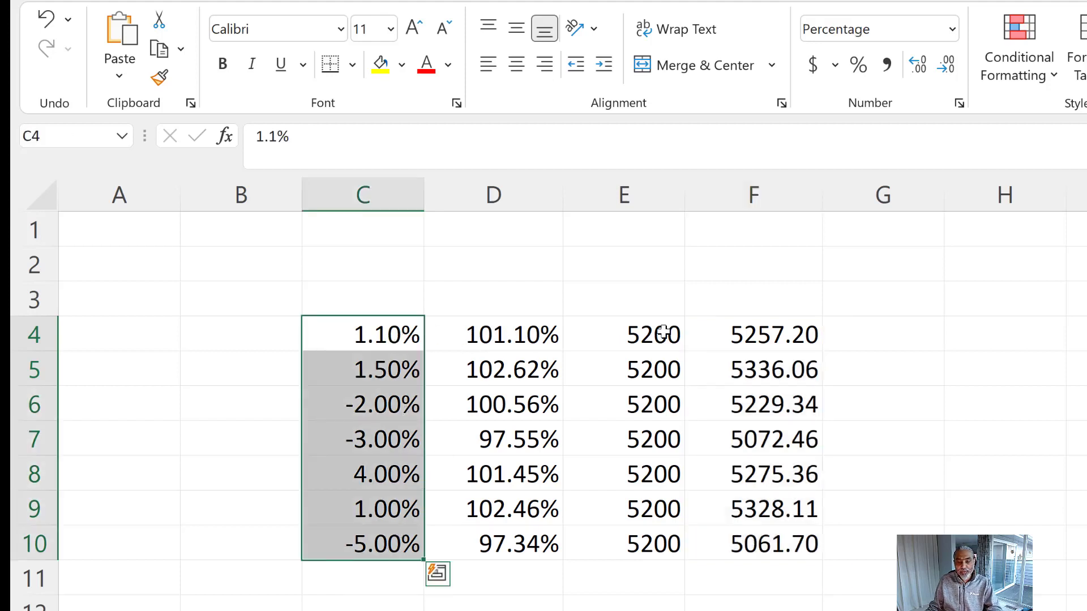
drag(659, 335, 645, 547)
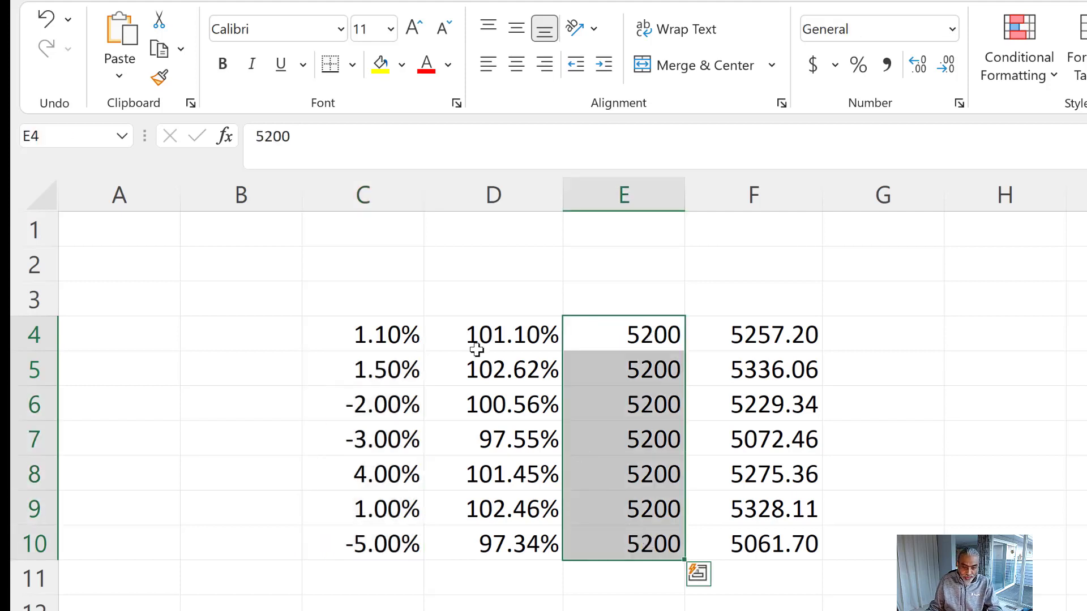
drag(475, 340, 495, 548)
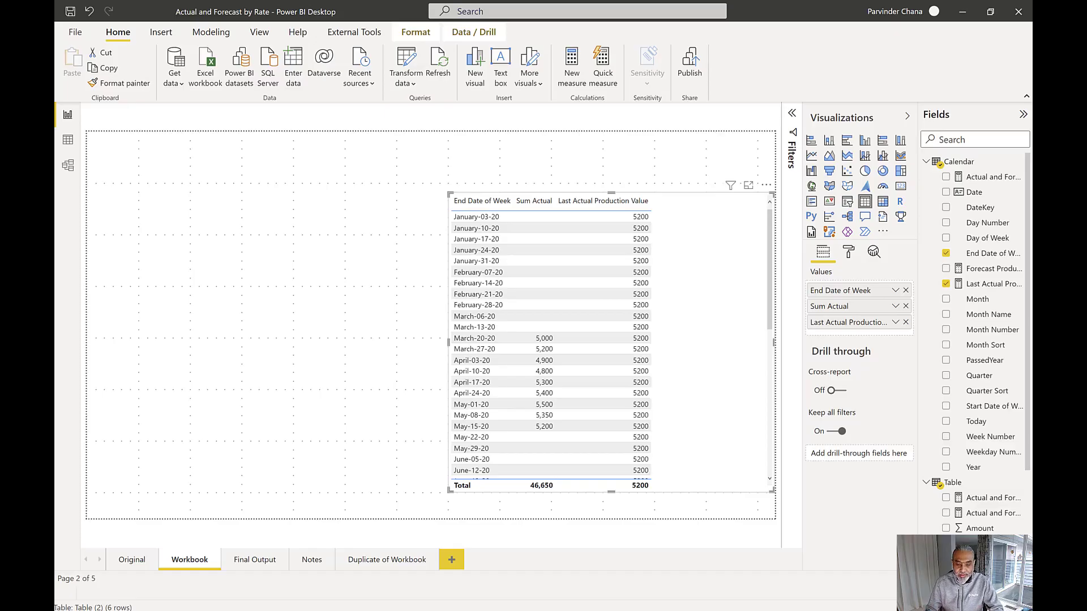
Create a new measure named "Forecasted Production" in the Calendar table and begin its formula on a new line.
click(1019, 165)
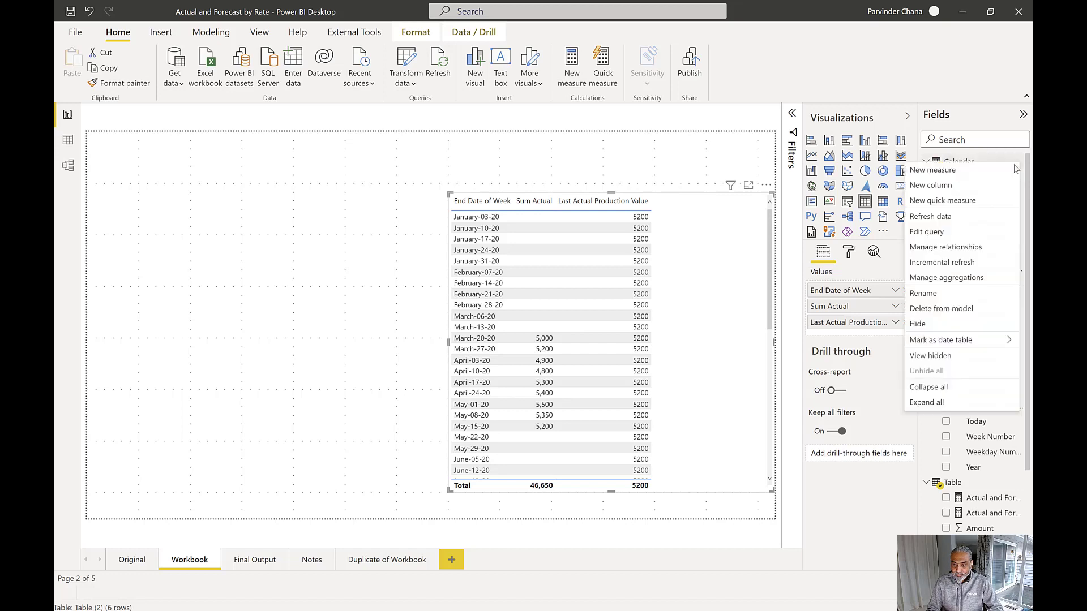
click(976, 178)
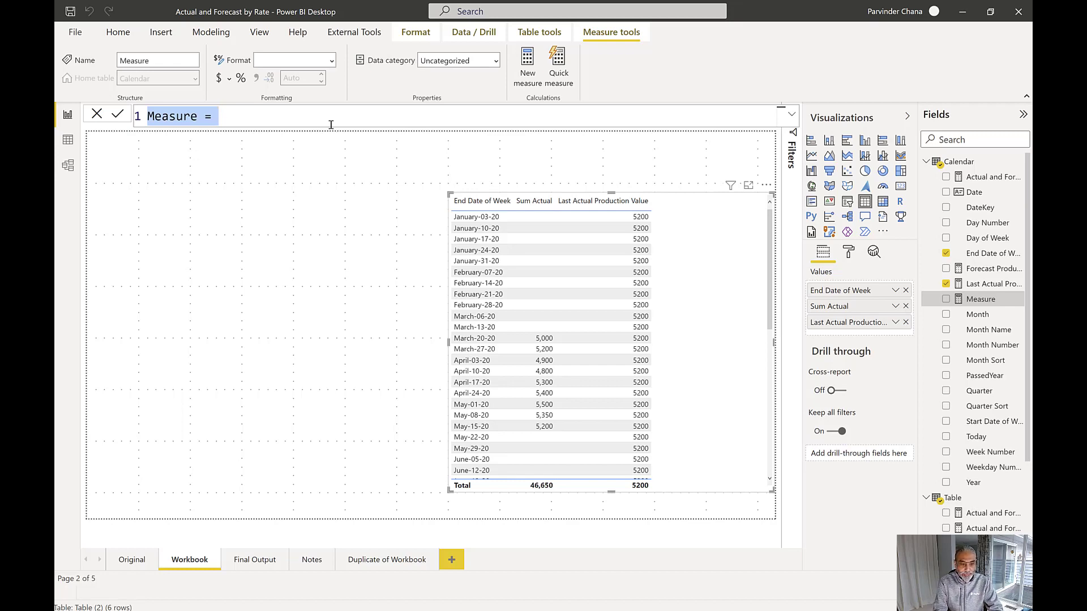
text(Foe)
key(BackSpace)
text(recast)
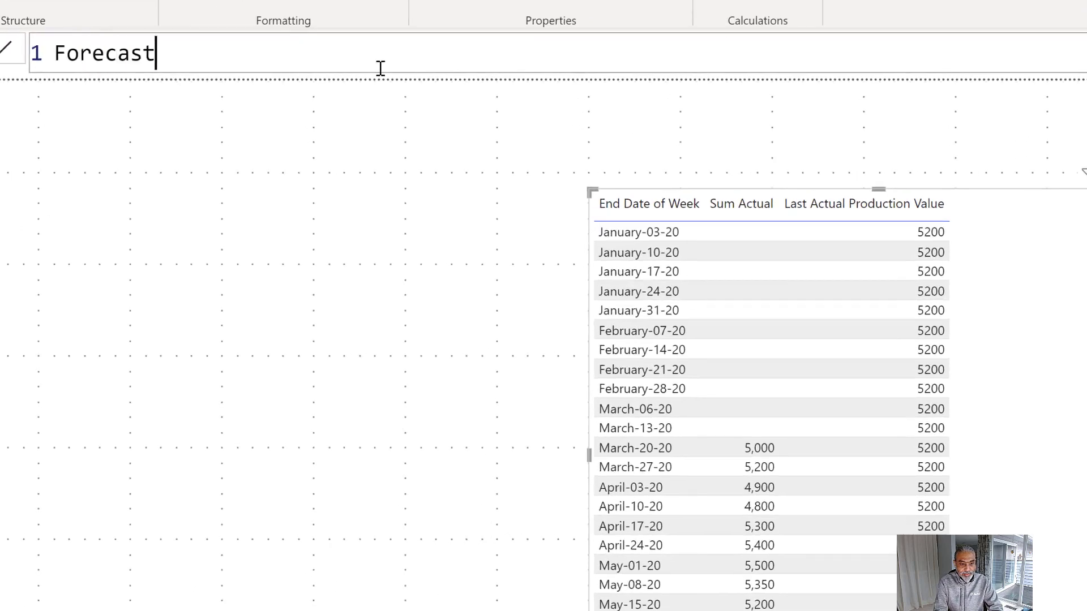
text(ed Product )
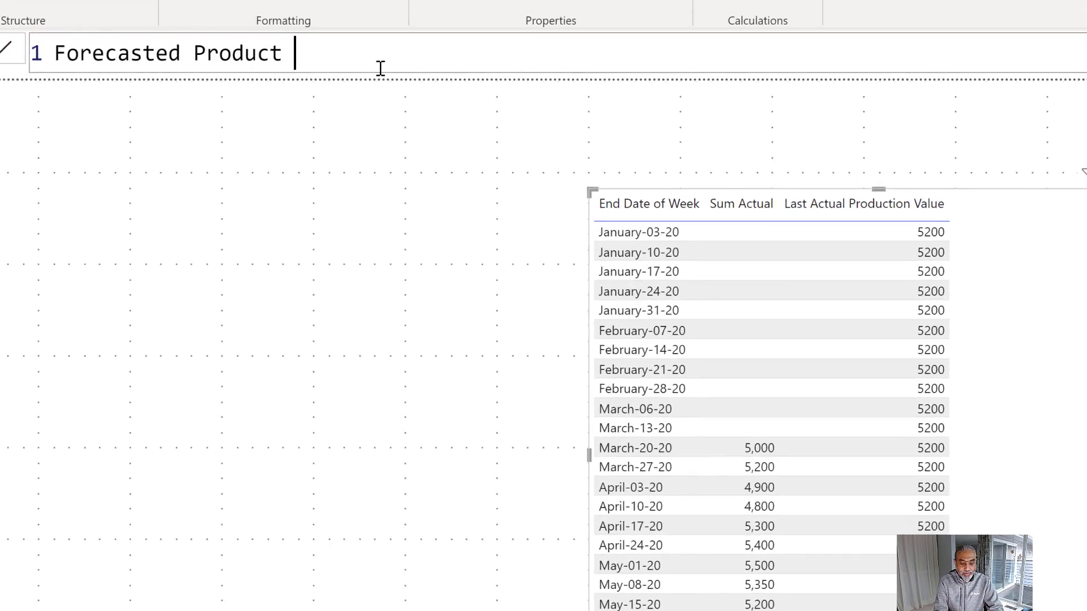
text(ion )
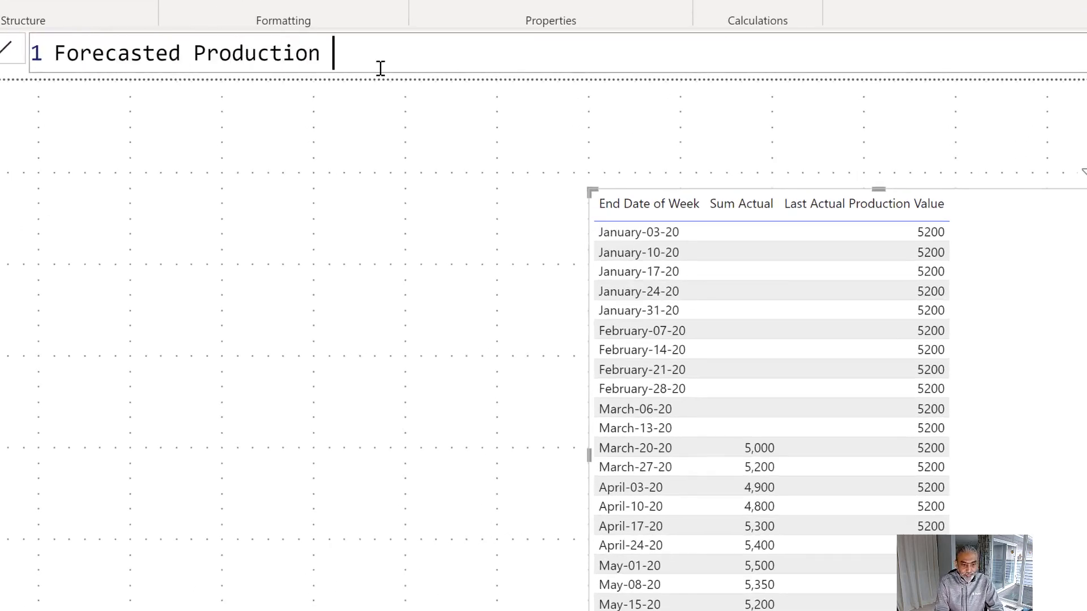
text(=)
key(shift+Return)
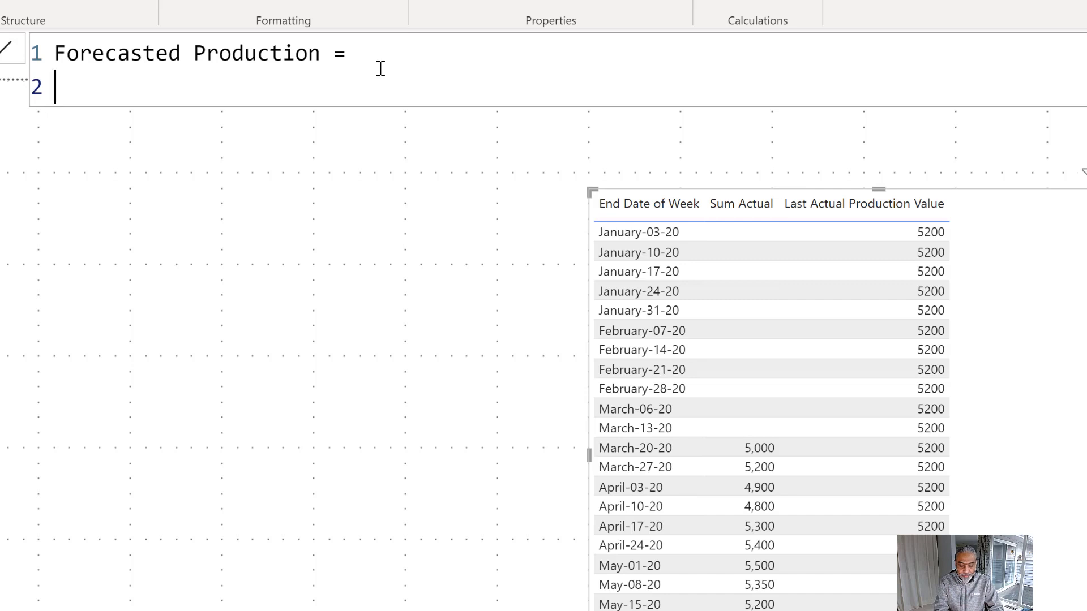
Declare the variable __lastDate as the MAX of 'Table'[Week Ending].
text(VAR __last)
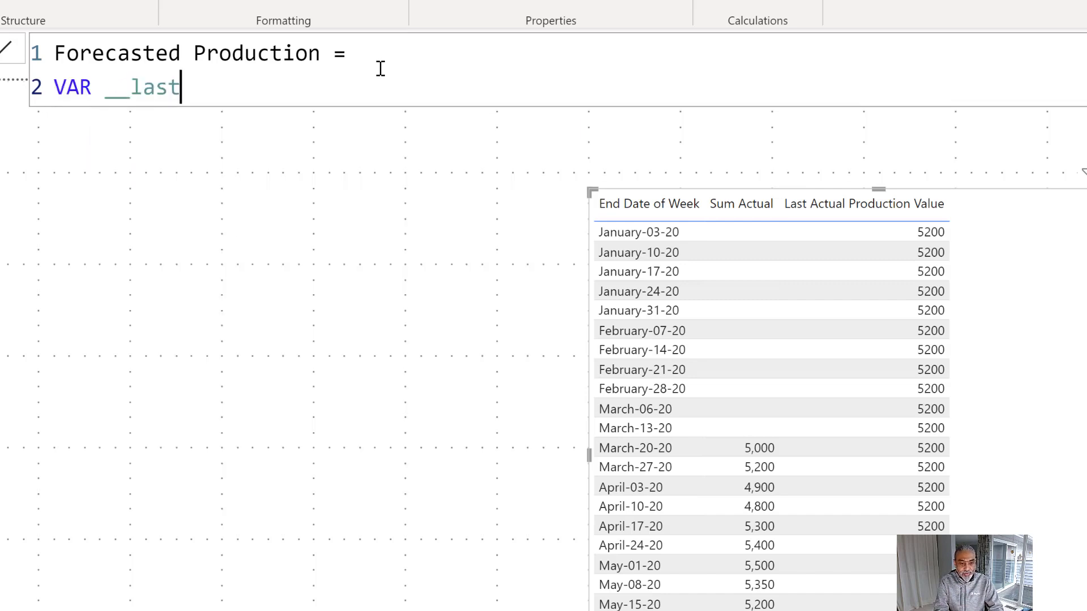
text(Date =)
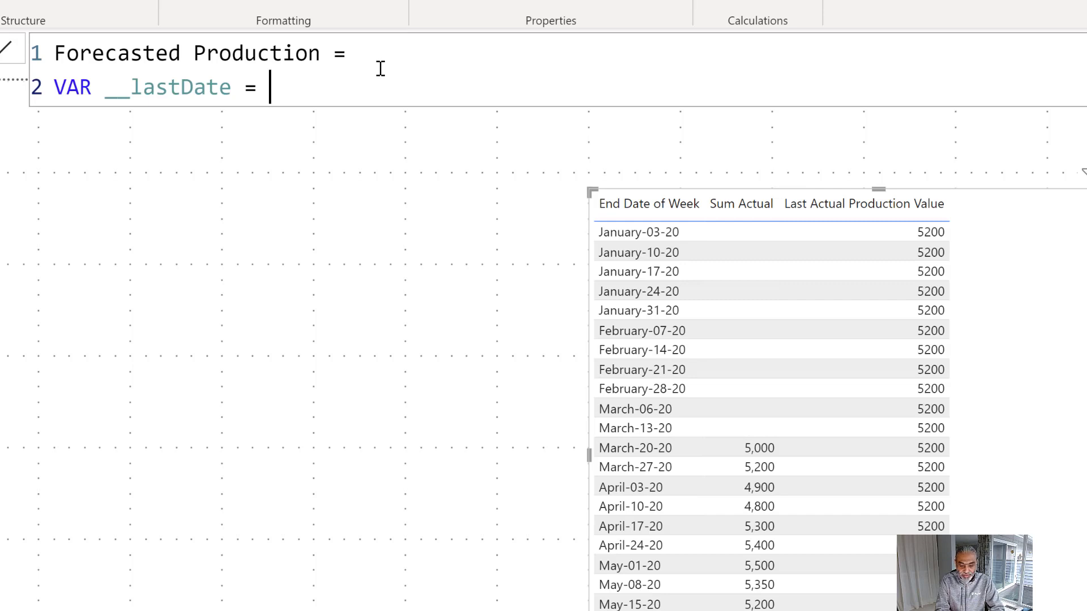
text(MAX ( Table)
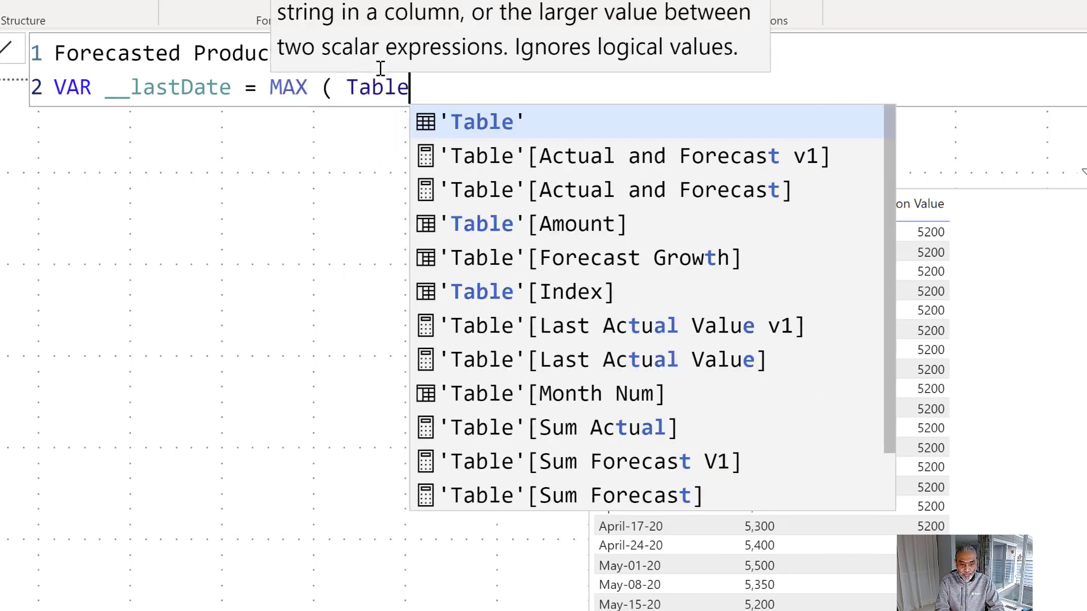
key(Tab)
text([wee)
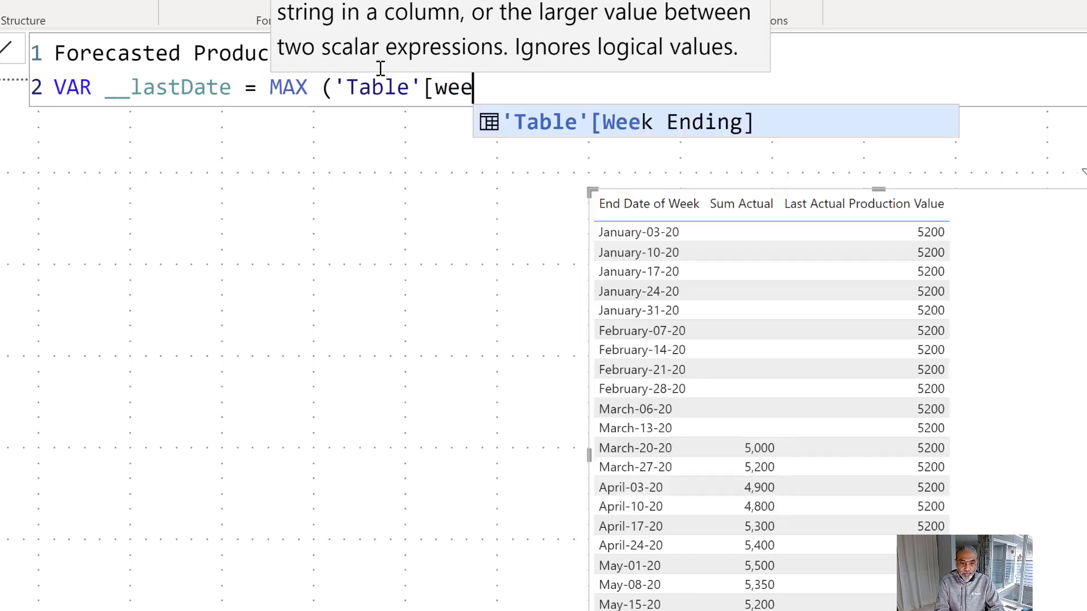
key(Tab)
text())
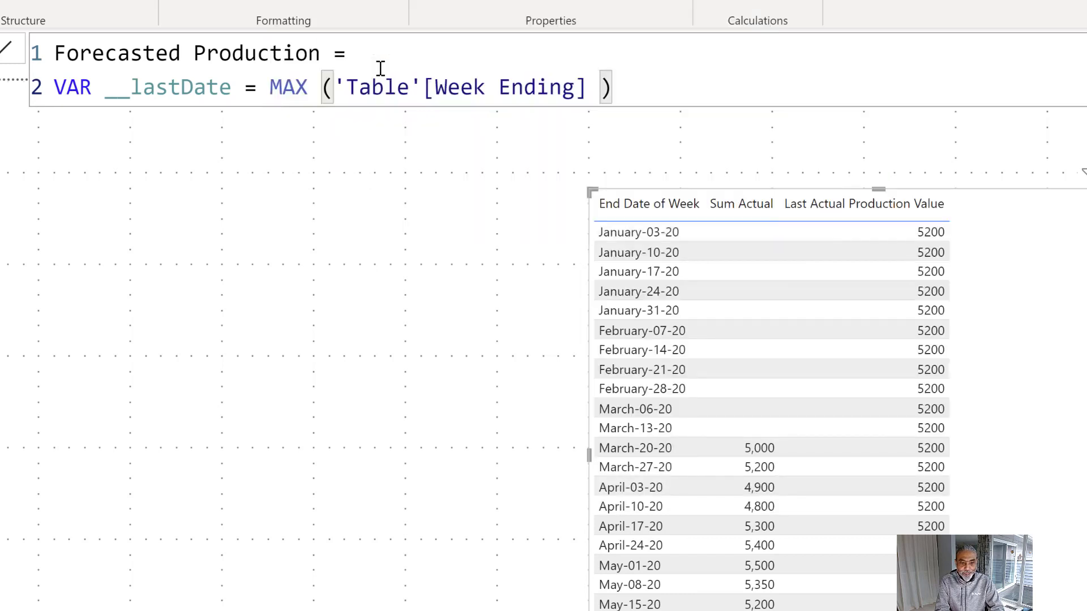
Insert a space before 'Table' in the MAX expression and add a RETURN line below the variable.
key(shift+Return)
key(Up)
click(380, 68)
key(Down)
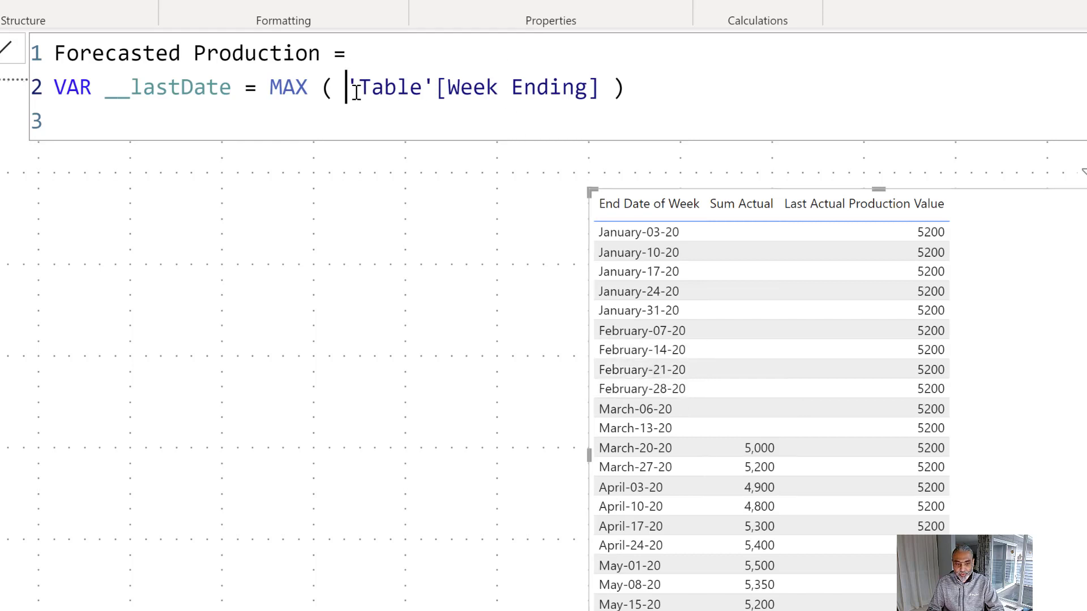
drag(356, 91, 485, 90)
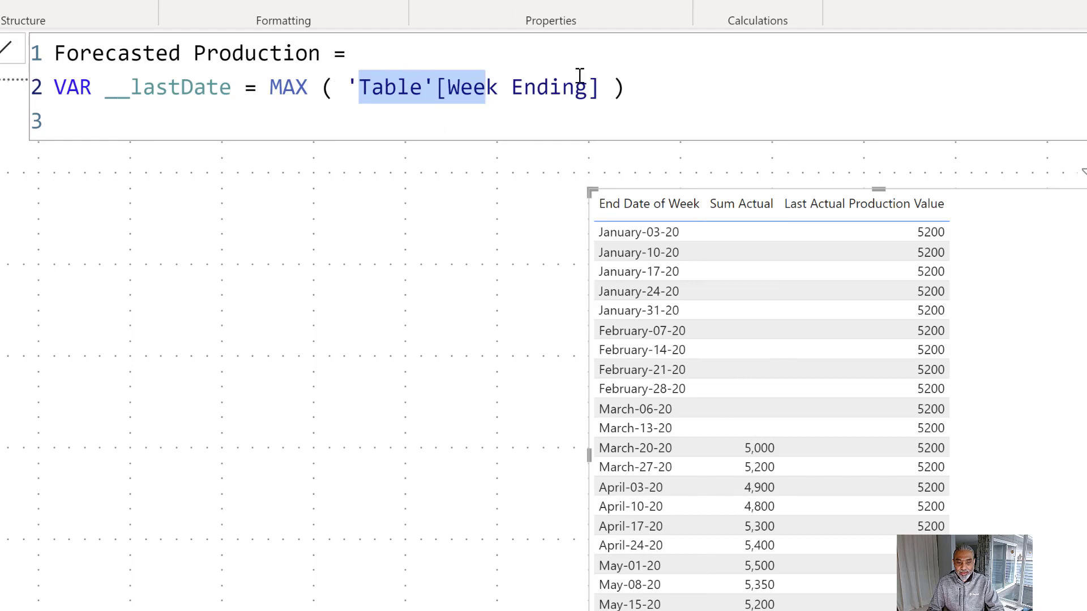
click(695, 93)
key(Return)
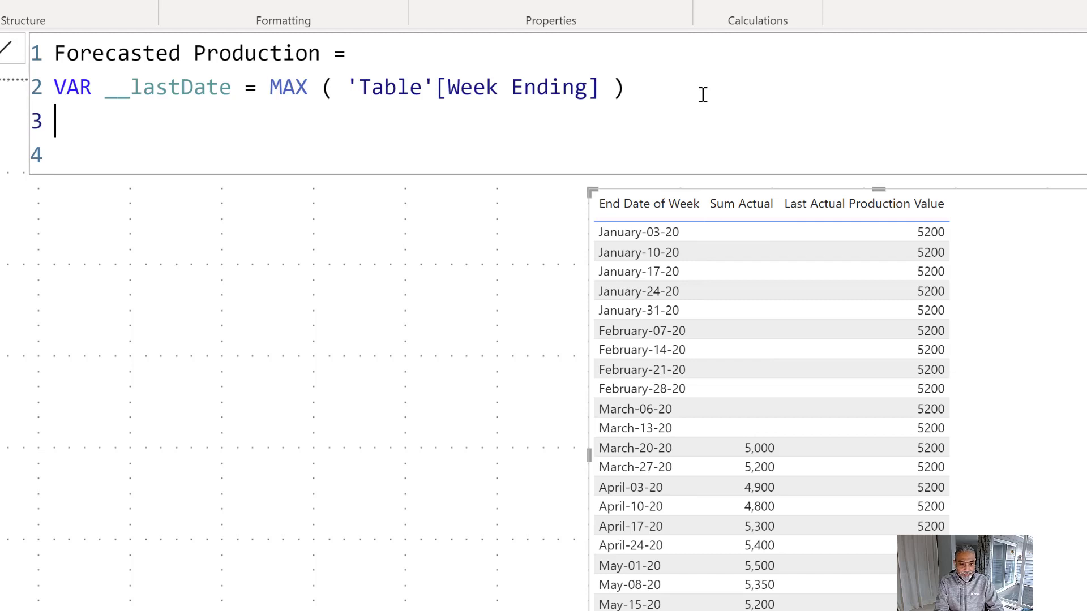
text(RETURN)
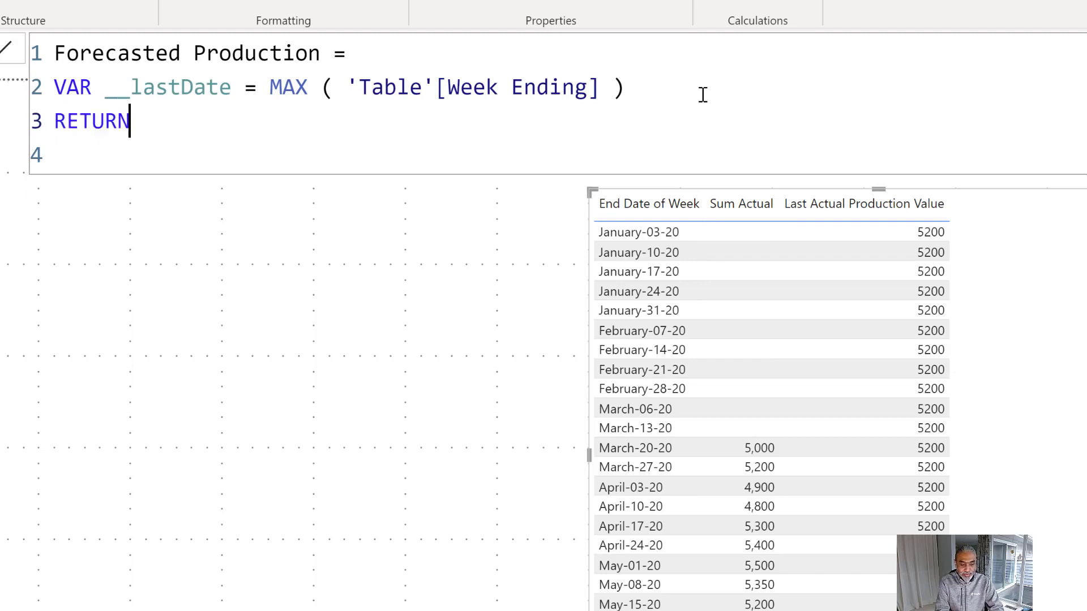
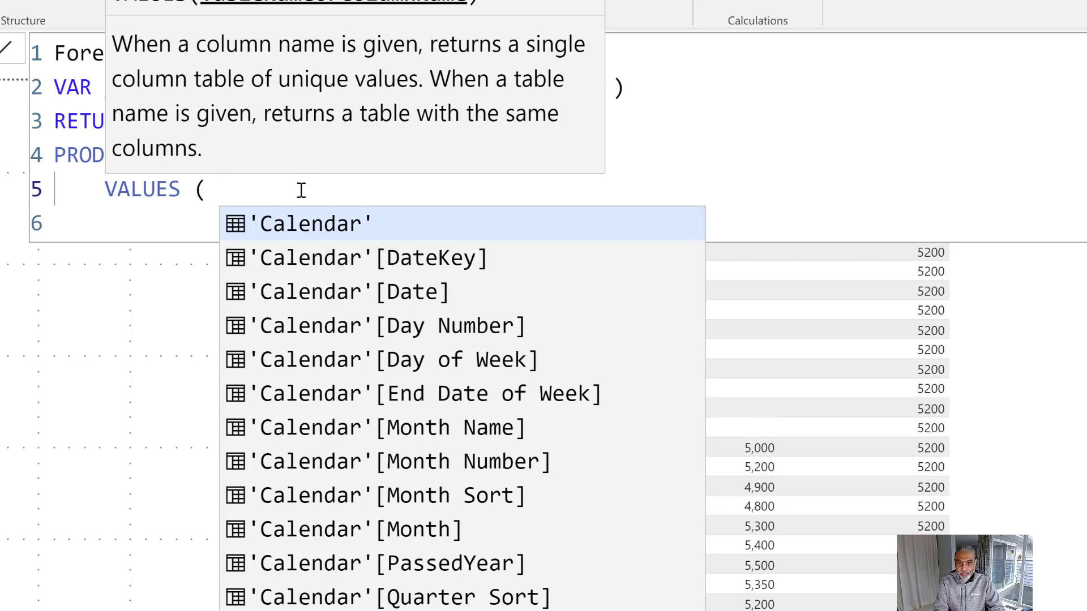
Complete the VALUES function with 'Calendar'[End Date of Week] and begin the PRODUCTX expression with 1 +.
text(End Date)
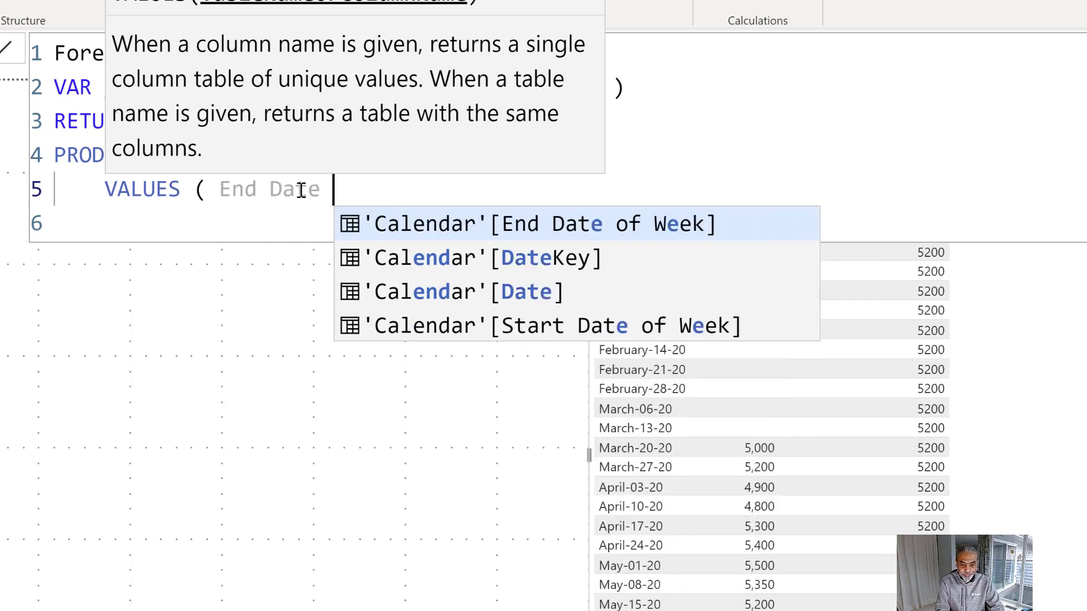
key(Tab)
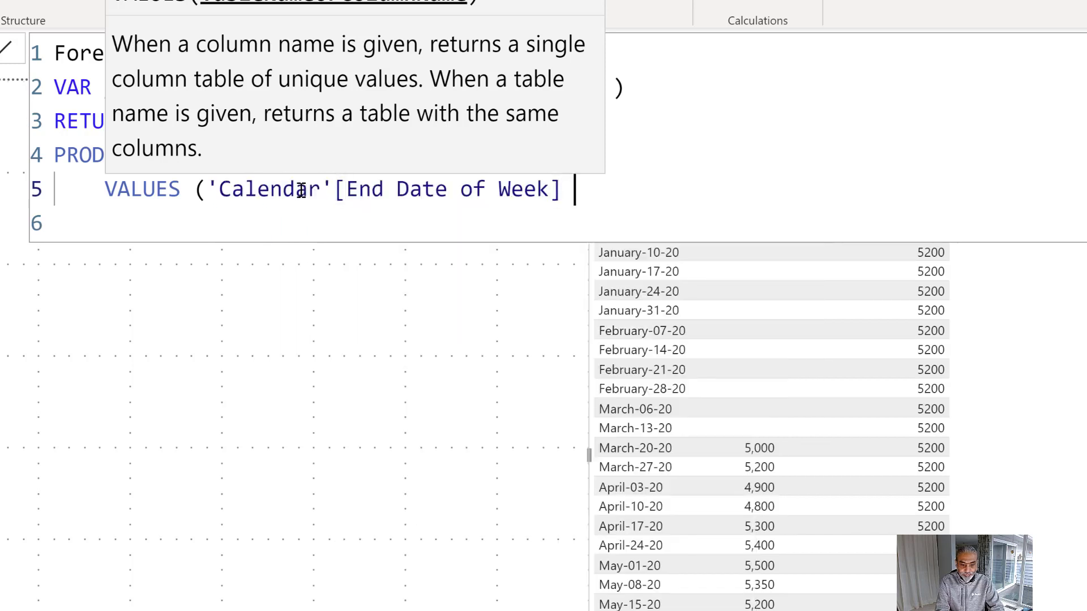
text(),)
key(Return)
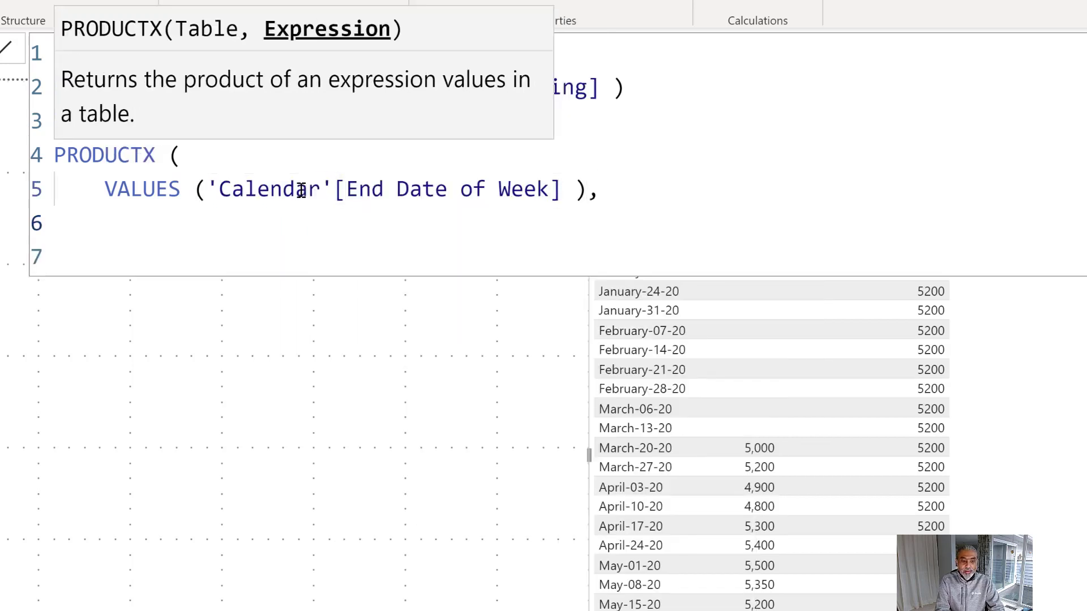
text(1 +)
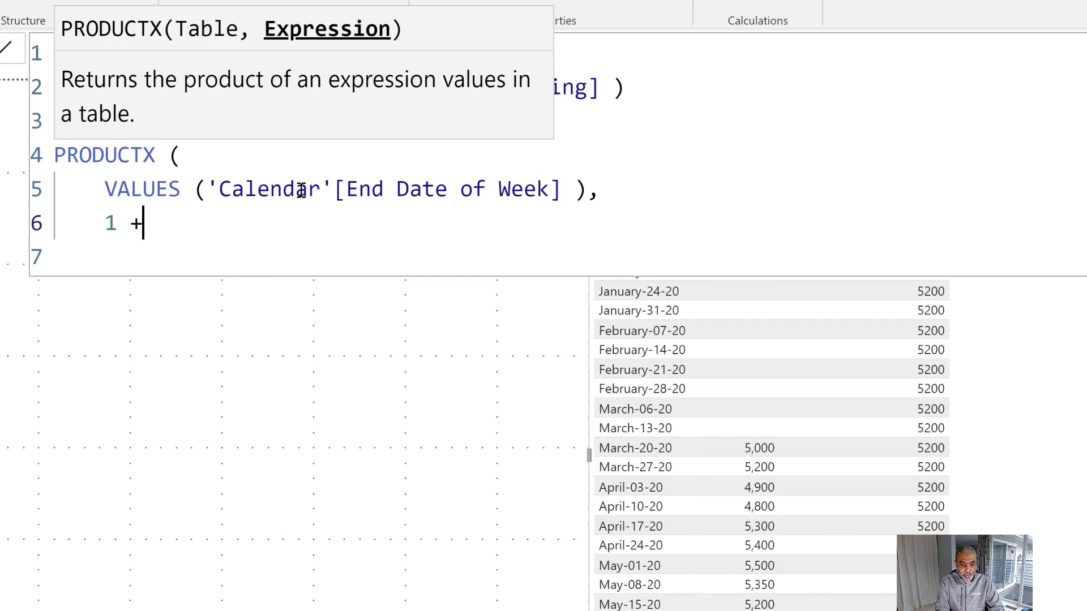
key(Return)
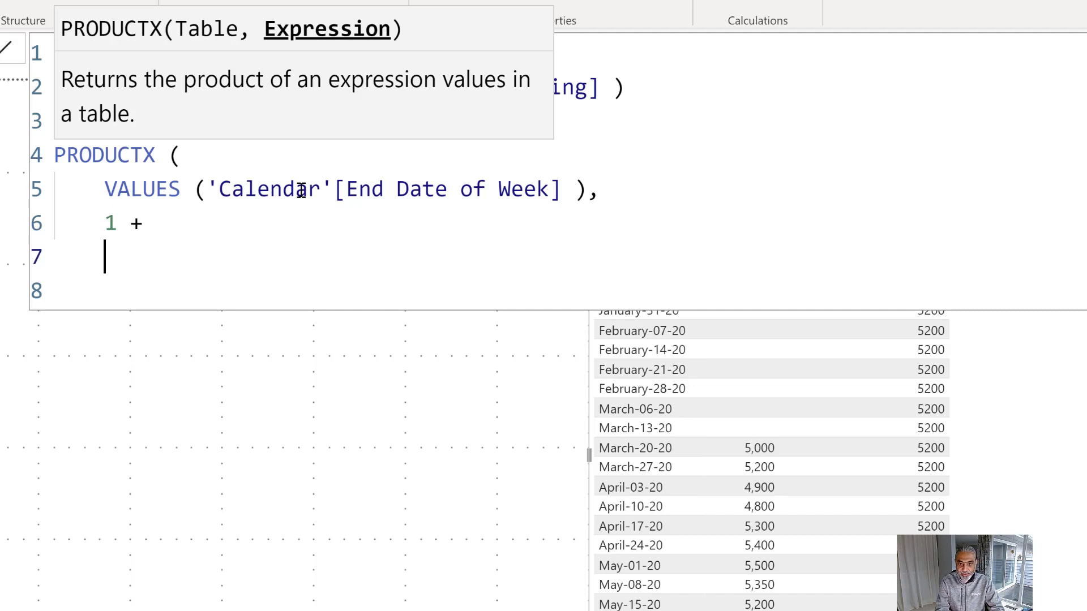
Begin a CALCULATE function on the line below 1 +, correcting the spelling of its name.
text(CALCUALTE ()
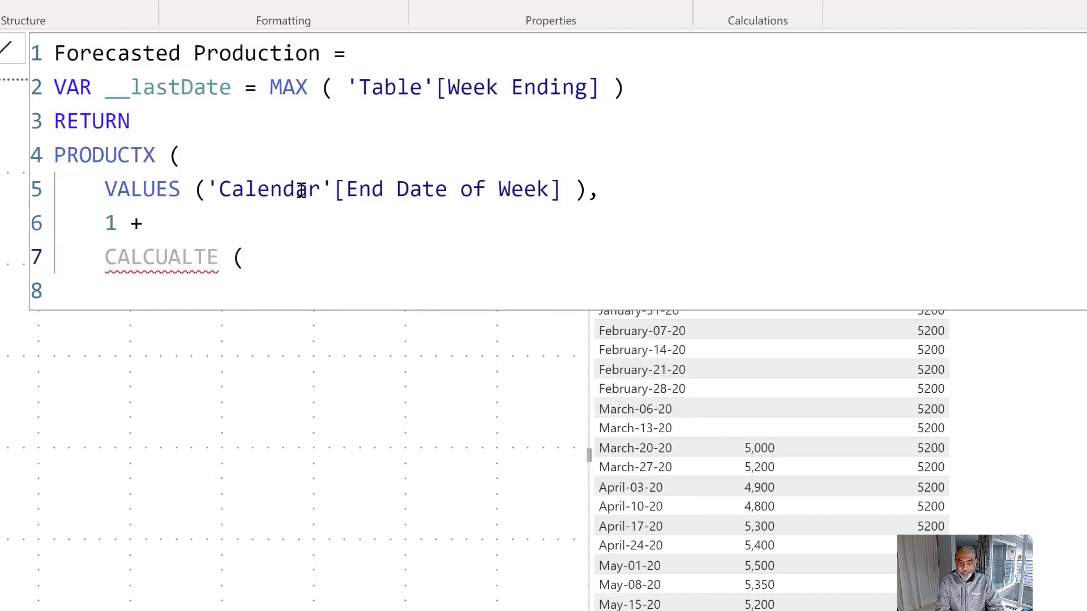
key(Return)
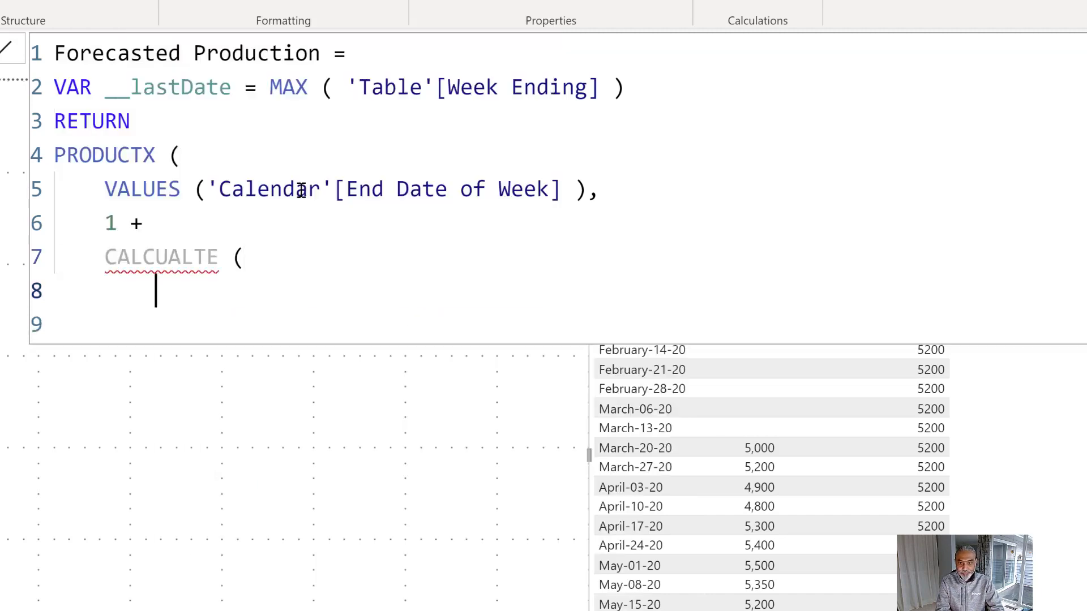
key(Up)
key(Right)
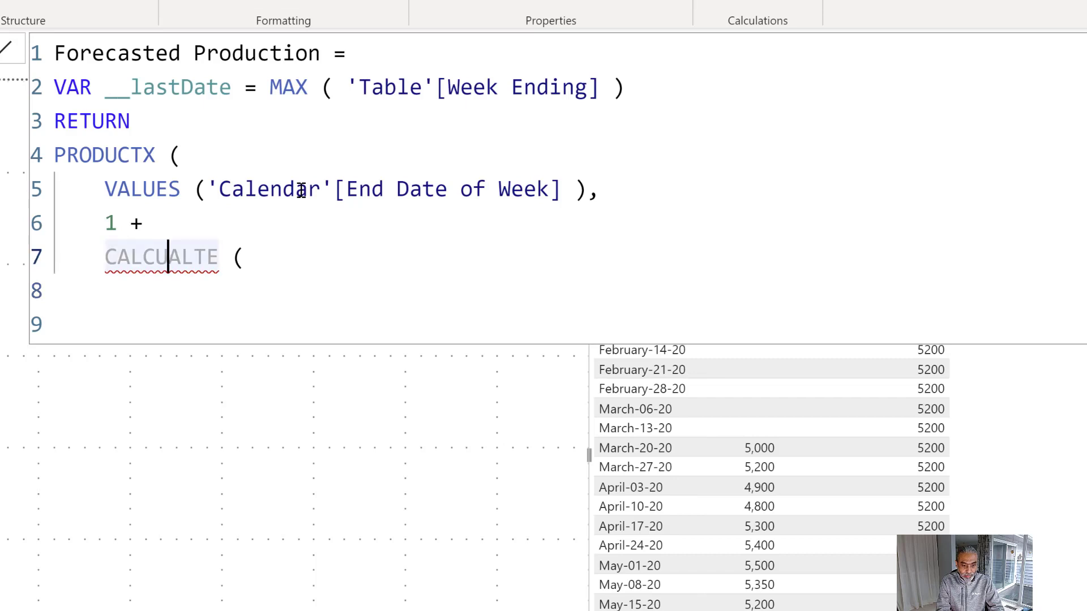
text(L)
key(ctrl+Right)
key(End)
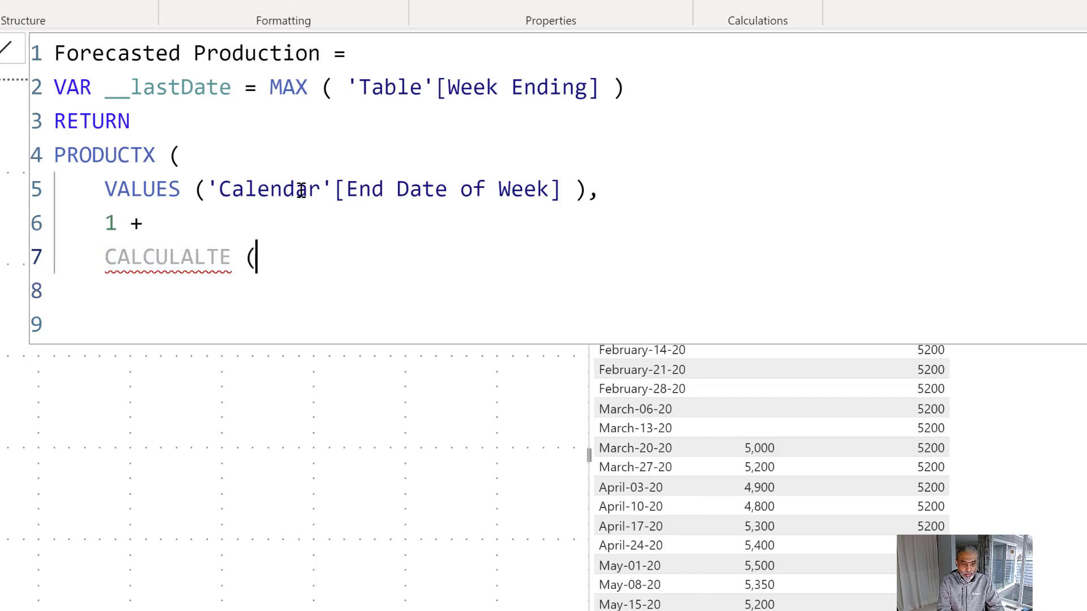
key(BackSpace)
key(BackSpace)
key(BackSpace)
key(BackSpace)
key(BackSpace)
key(BackSpace)
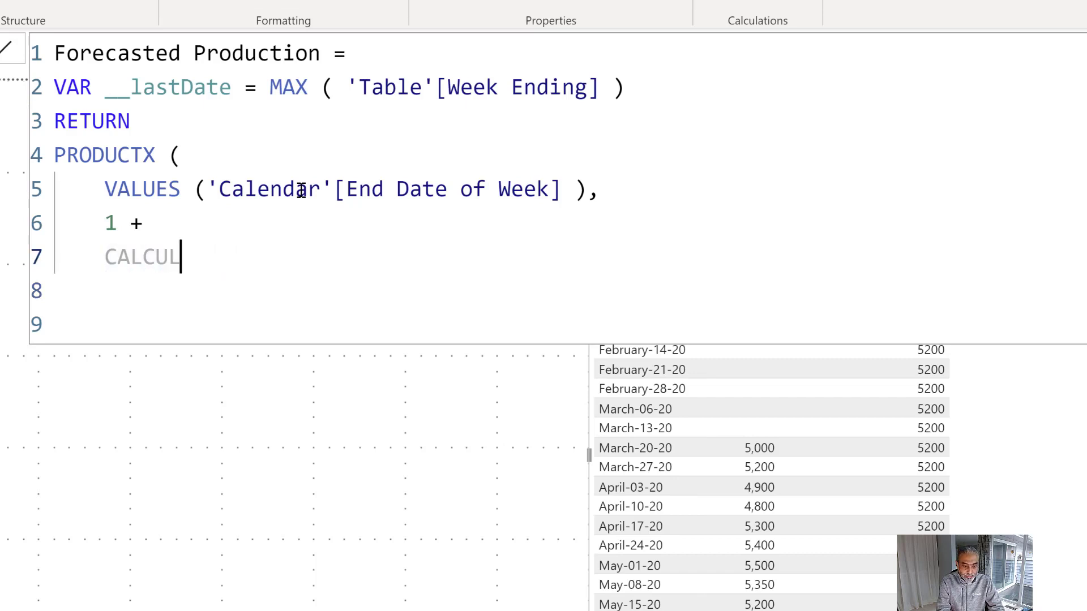
text(ATE ( S)
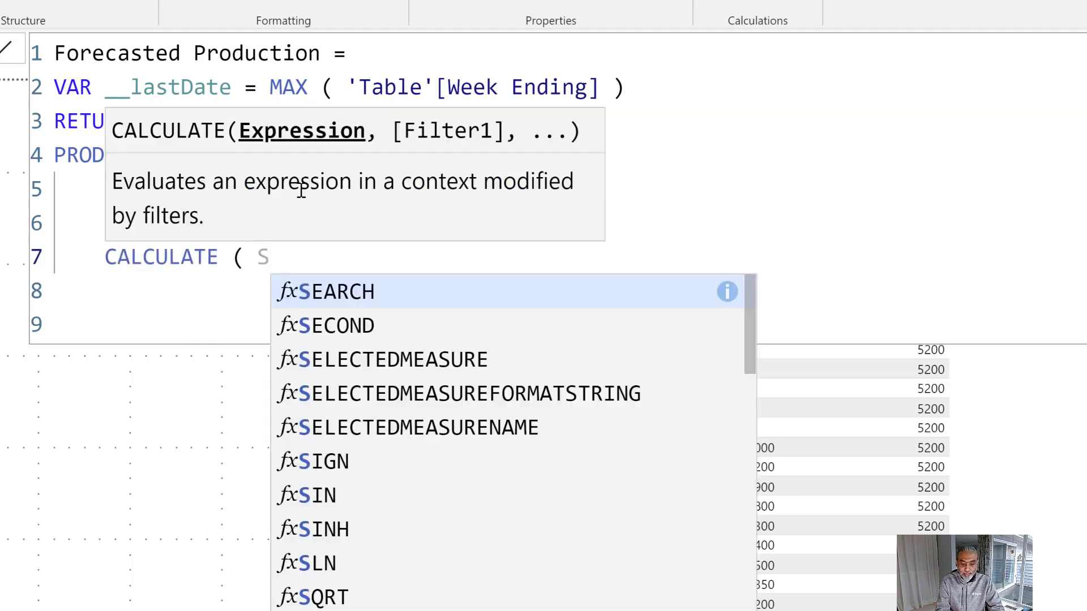
Enter SUM of 'Table'[Forecast Growth] inside CALCULATE and close both functions.
text(UM ( )
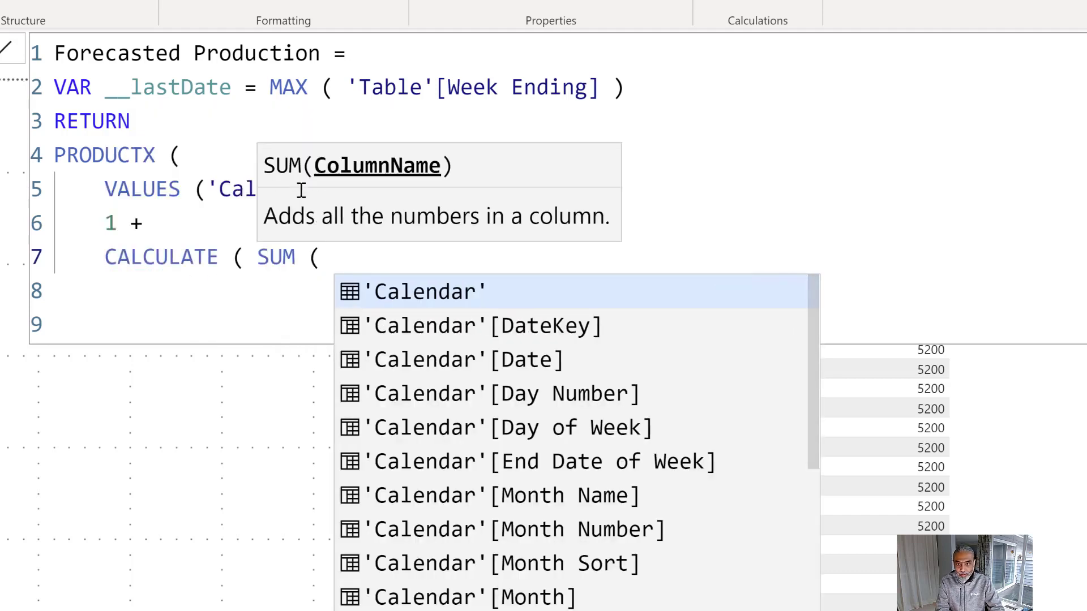
text(Forecast Growth] ))
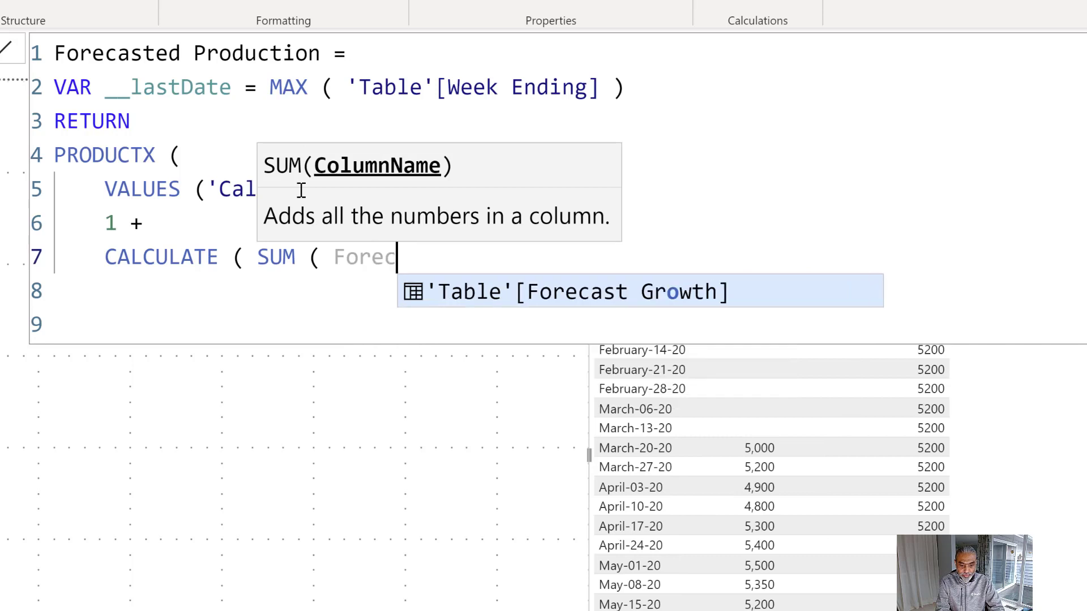
key(Tab)
text() ))
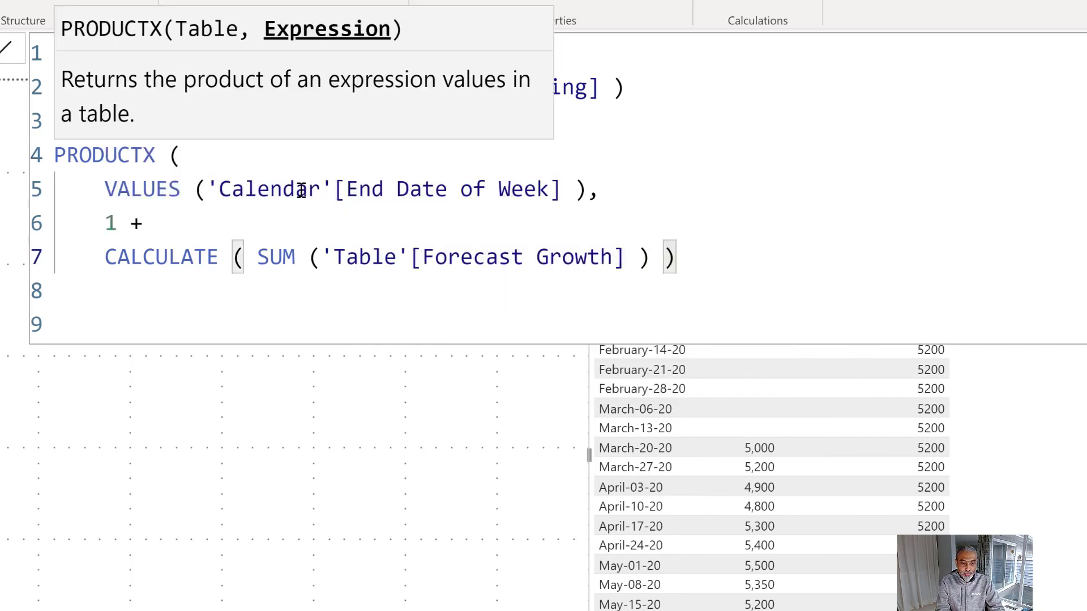
Examine how CALCULATE wraps the SUM of Forecast Growth within the PRODUCTX expression.
key(Left)
key(Left)
key(Left)
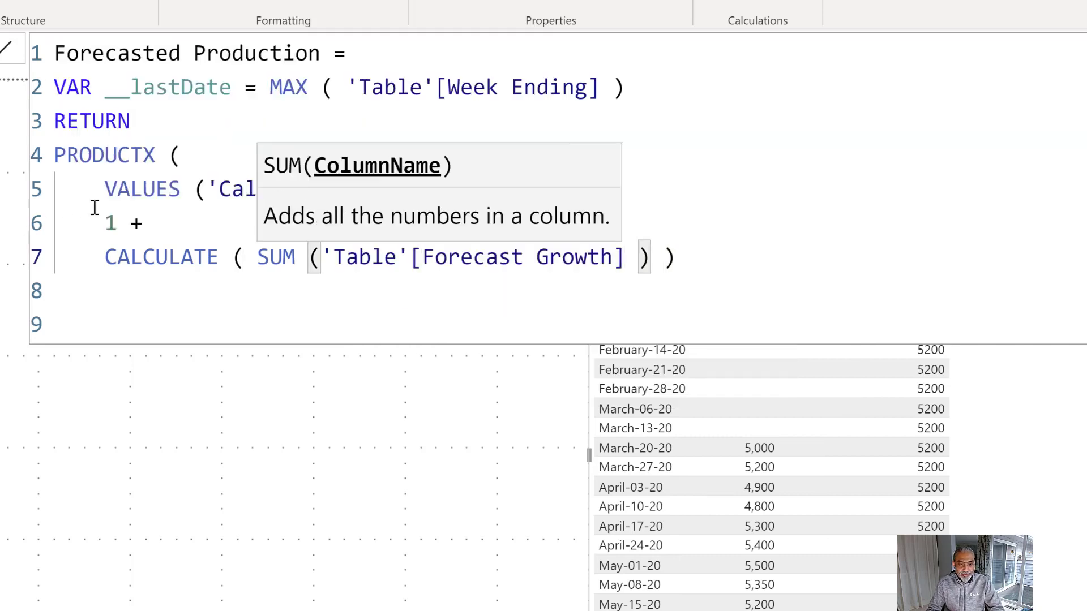
drag(105, 258, 231, 257)
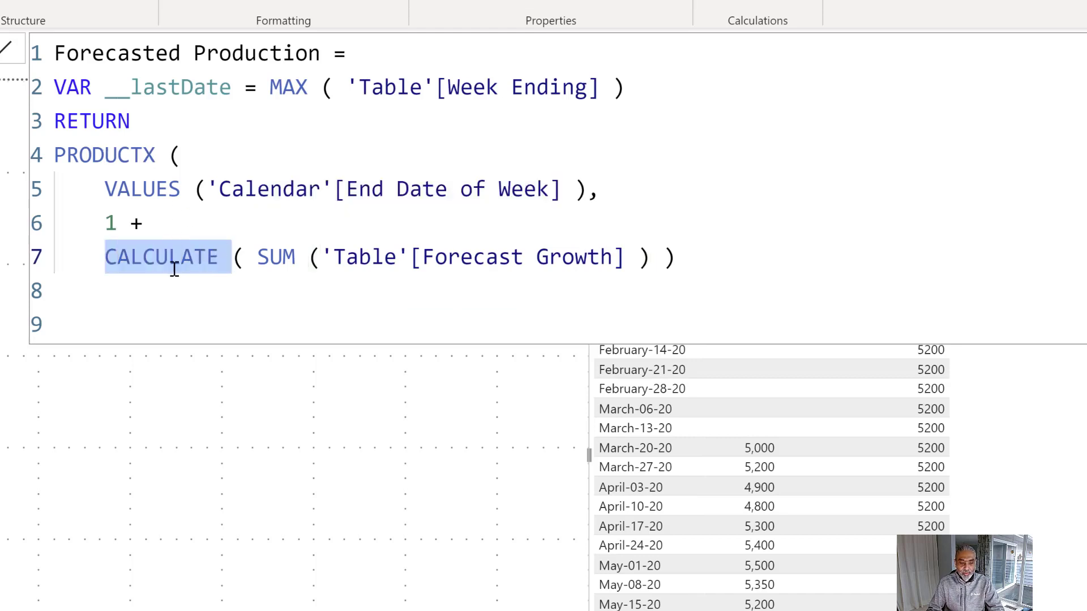
drag(423, 257, 600, 258)
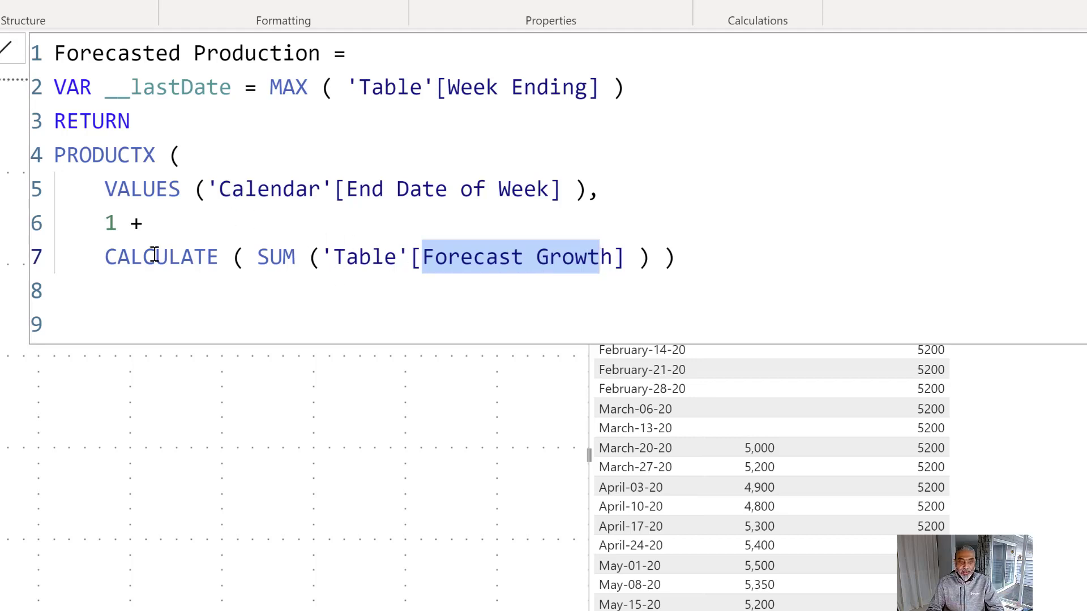
drag(256, 258, 625, 266)
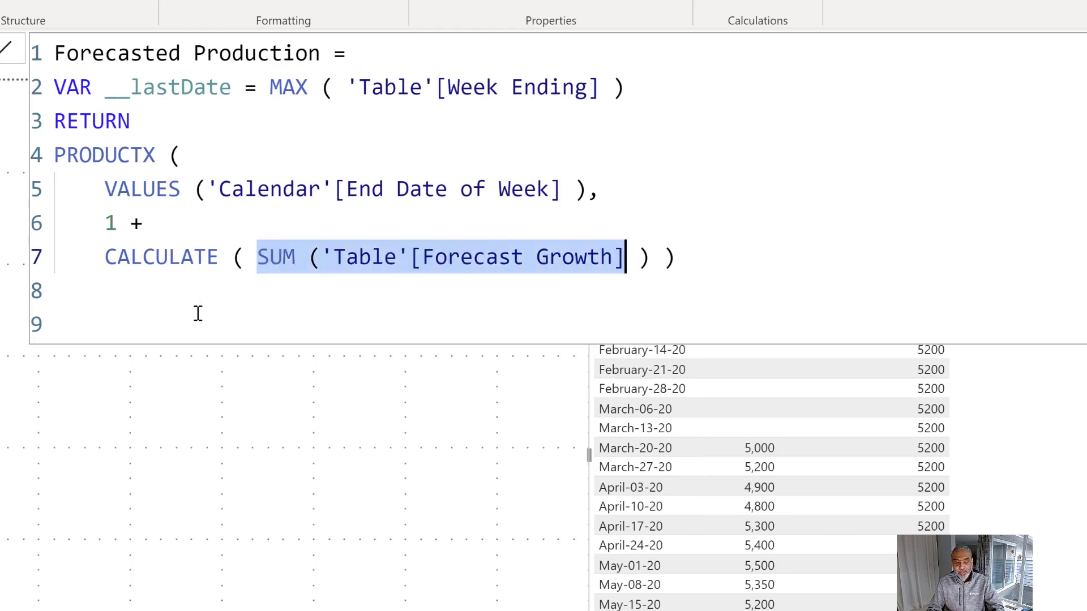
click(144, 261)
Close the PRODUCTX function with a parenthesis on a new line below the CALCULATE expression.
click(664, 258)
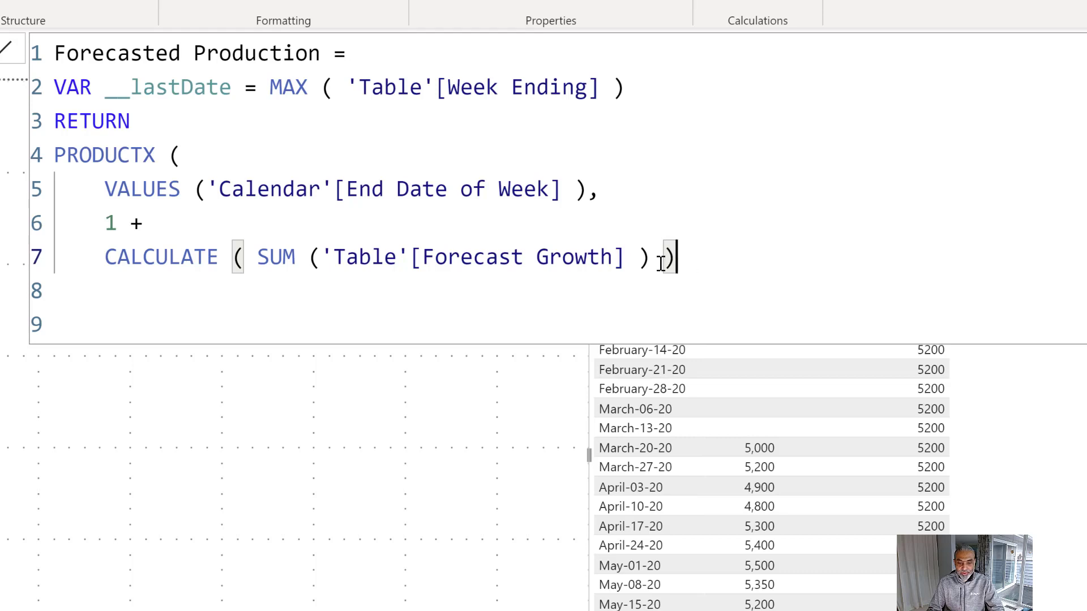
key(Return)
text())
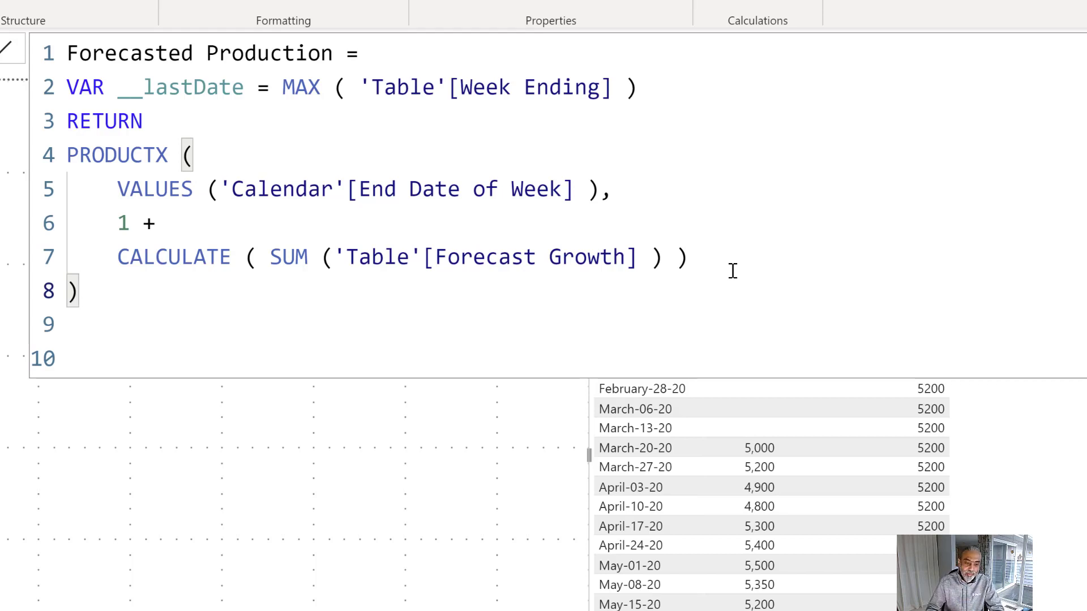
Open an outer CALCULATE function on a new line between RETURN and PRODUCTX.
click(328, 114)
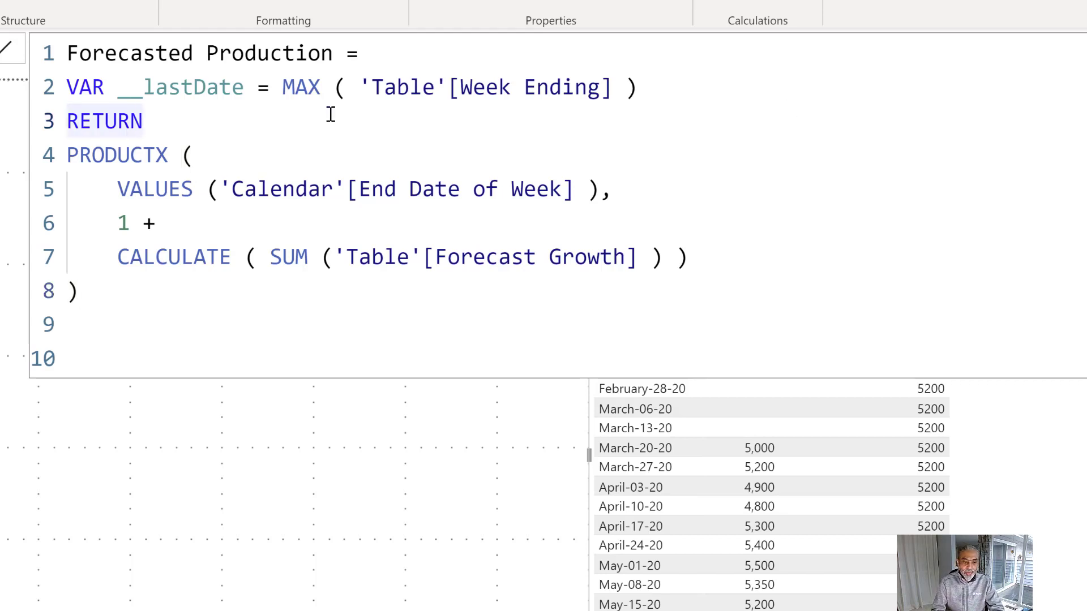
key(Return)
text(CALCULAT)
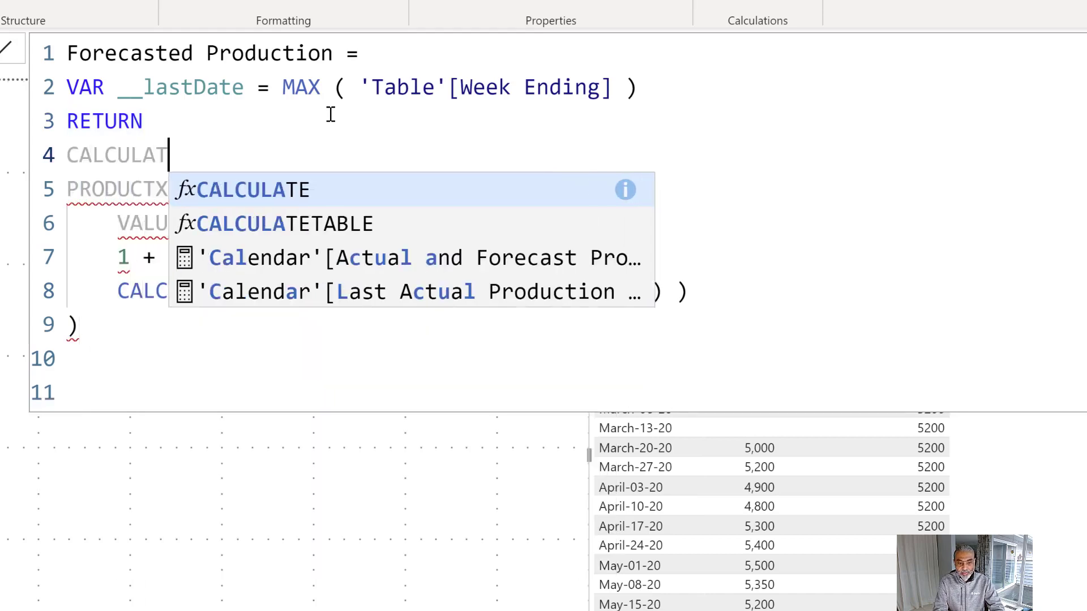
text(E ()
Indent the whole PRODUCTX block on lines 5 to 9 one level under the outer CALCULATE.
key(Down)
key(Home)
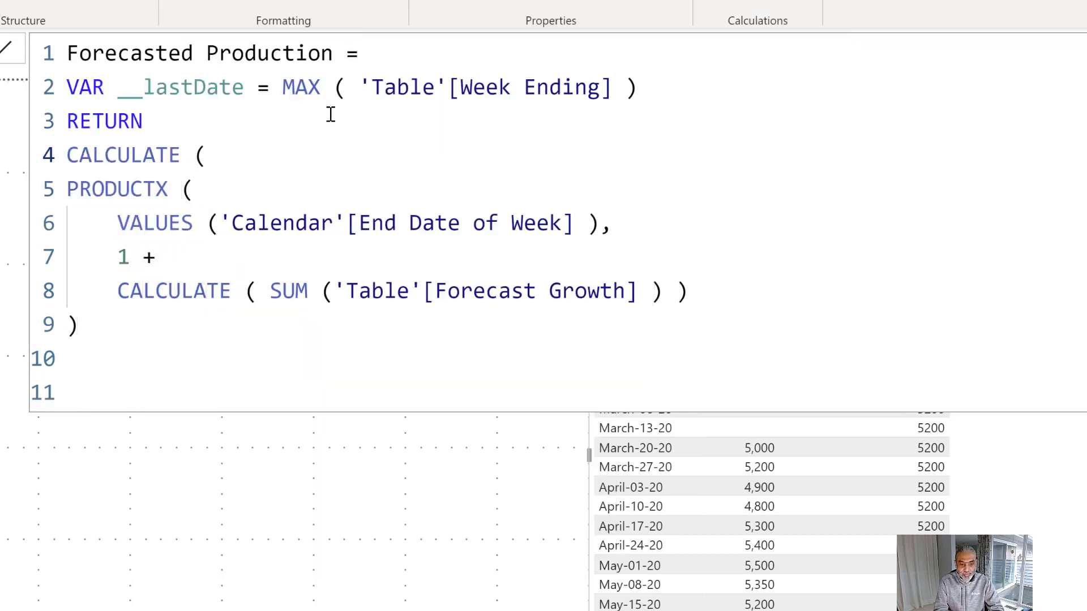
key(Down)
key(Home)
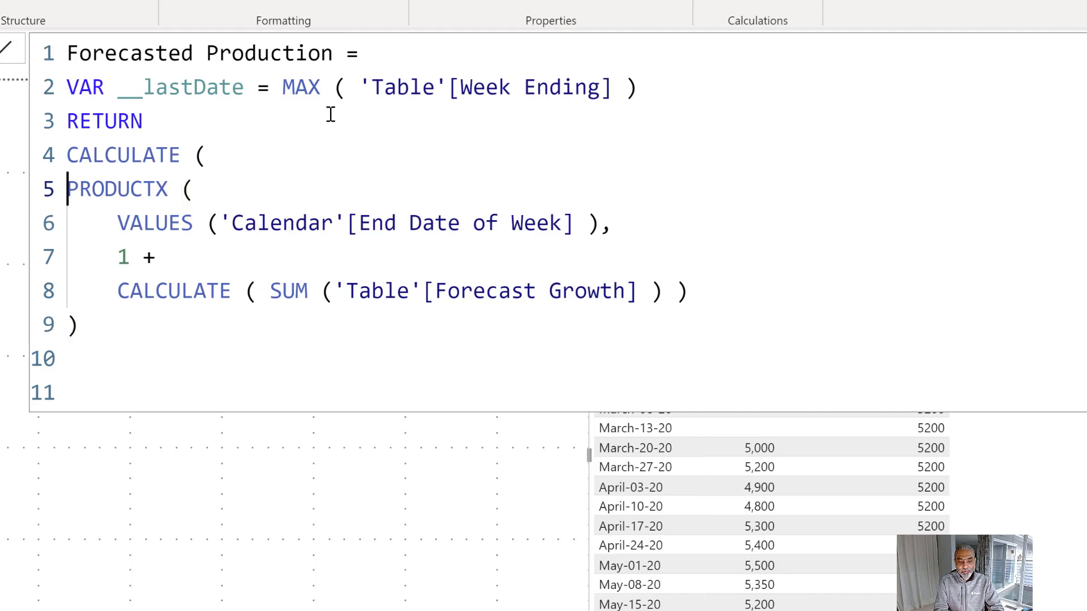
key(shift+Down)
key(shift+Down)
key(shift+Down)
key(shift+Down)
key(shift+Down)
key(Tab)
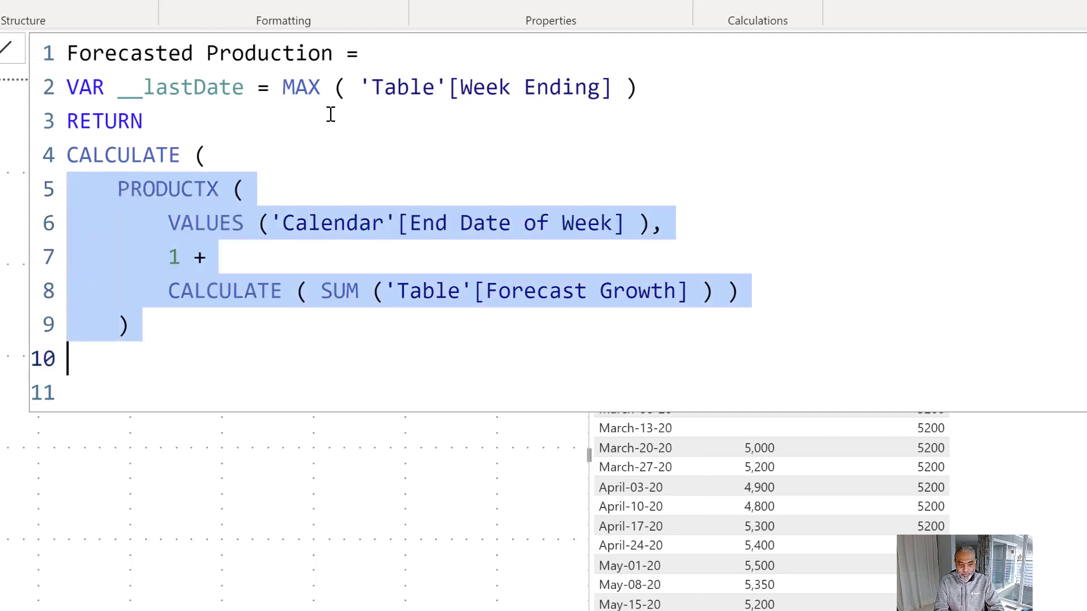
Add ALL ( 'Calendar' ) as the first filter argument of the outer CALCULATE, on a new line below the PRODUCTX block.
key(Escape)
key(Left)
text(,)
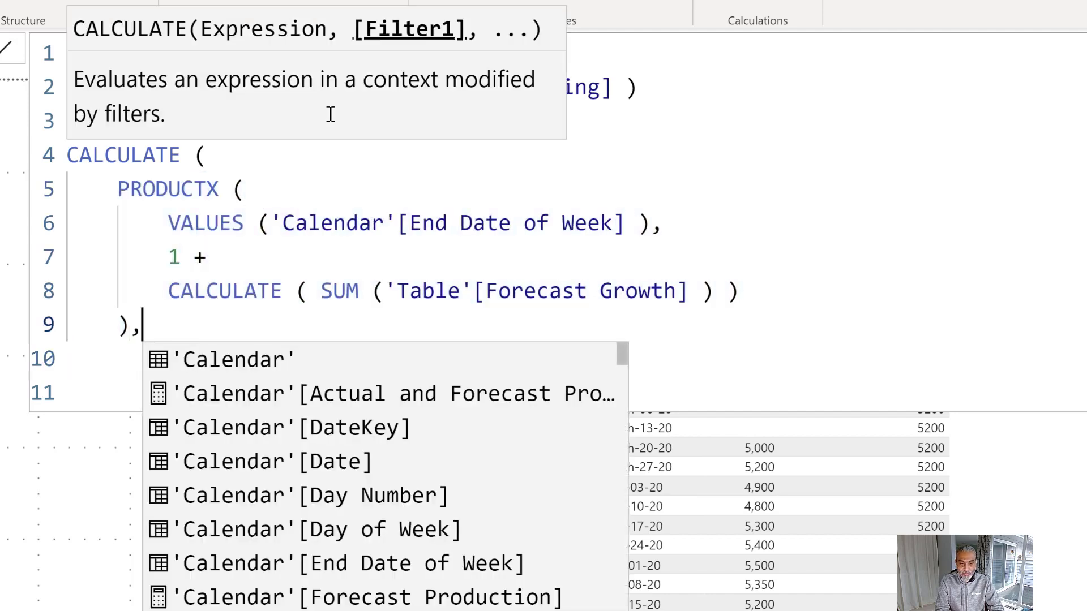
key(Return)
text(ALL 9)
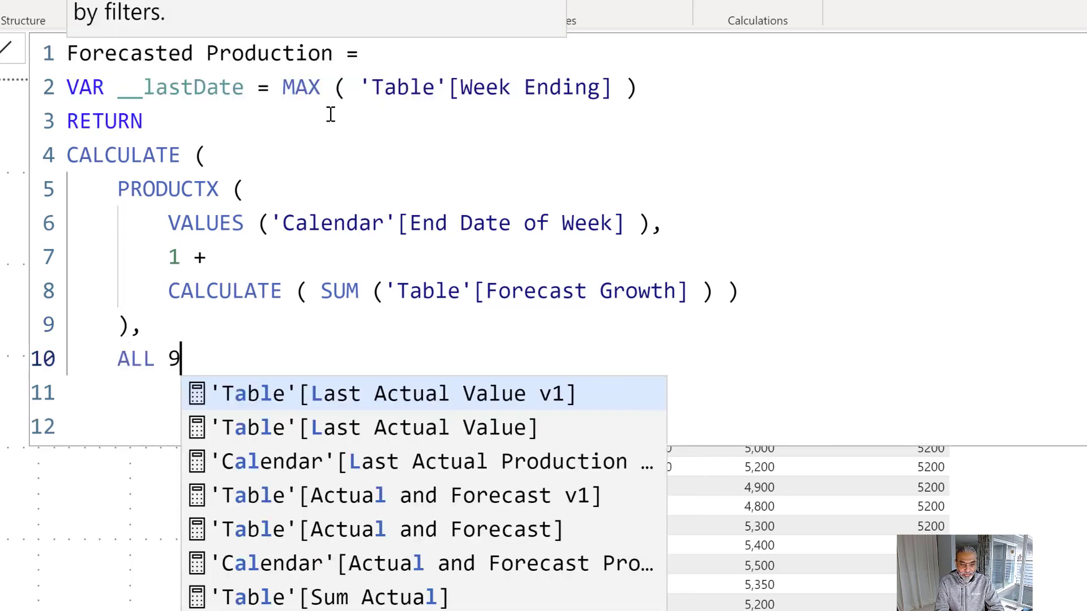
key(BackSpace)
key(BackSpace)
text(( 'C)
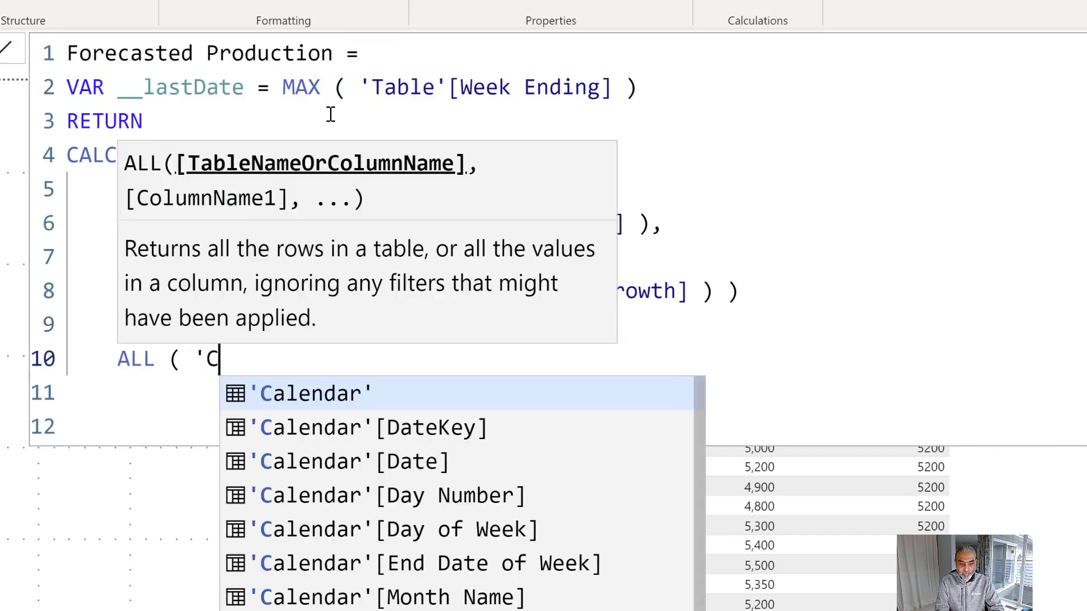
text(alendar' ),)
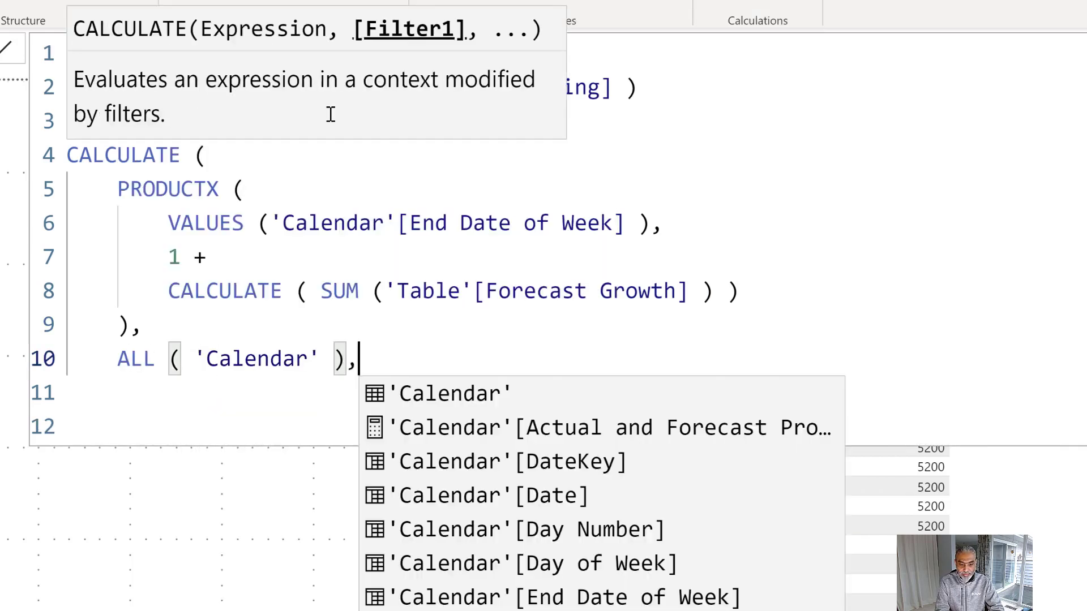
key(Return)
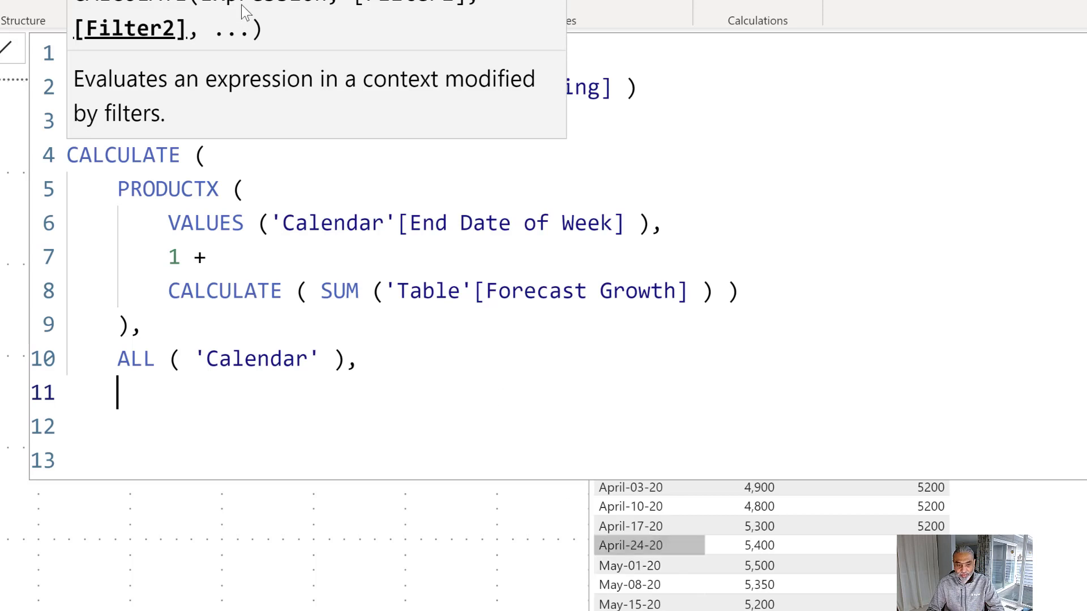
Add the filter condition 'Calendar'[End Date of Week] <= __lastDate on line 11 of the outer CALCULATE.
click(339, 155)
drag(143, 89, 221, 87)
click(135, 394)
text(End Date)
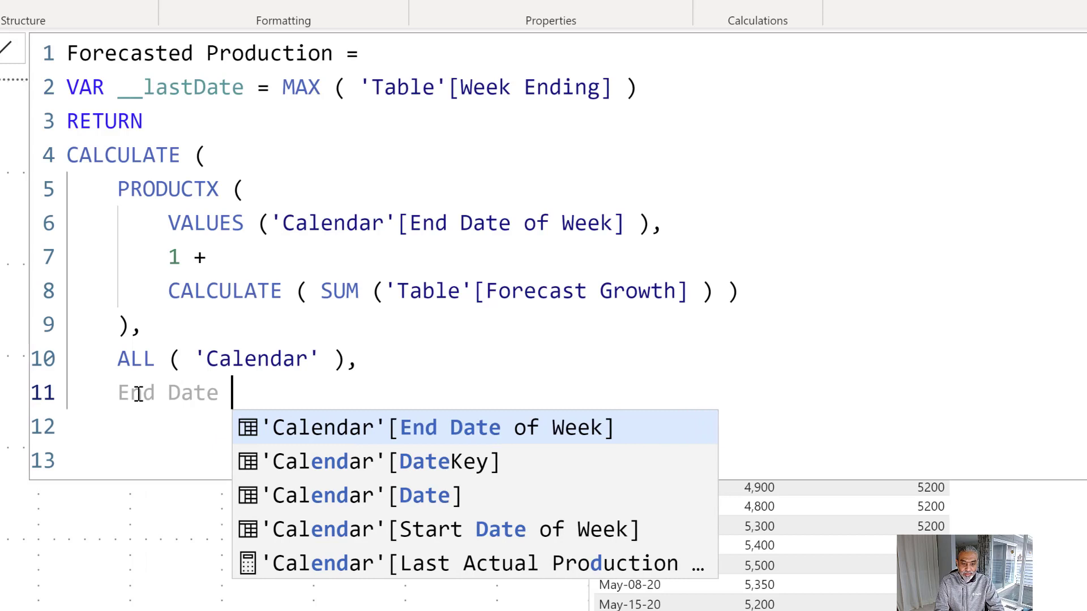
key(Tab)
text(<= __las)
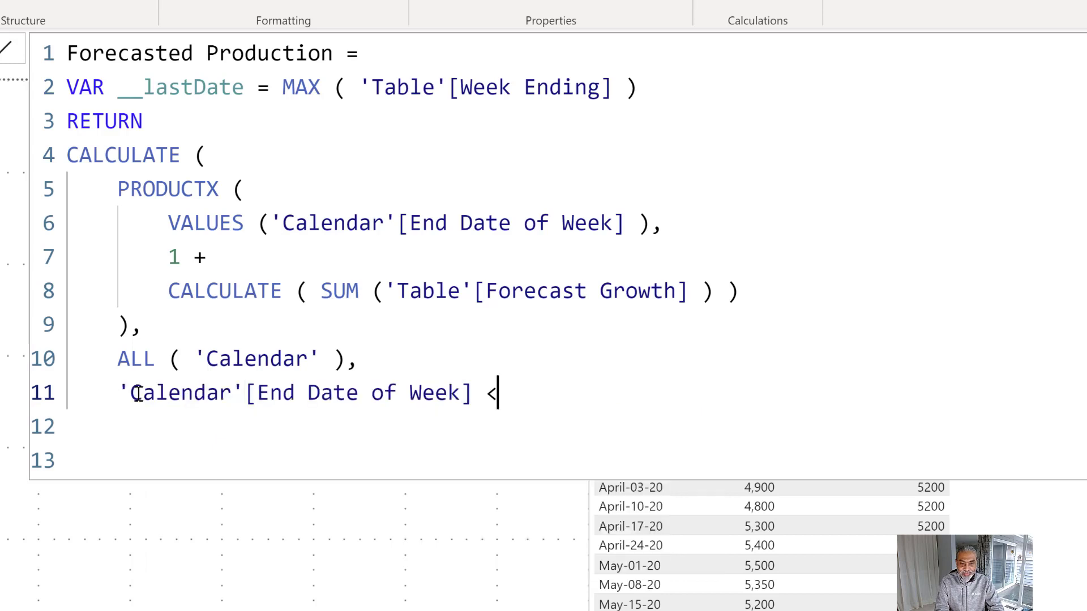
key(Tab)
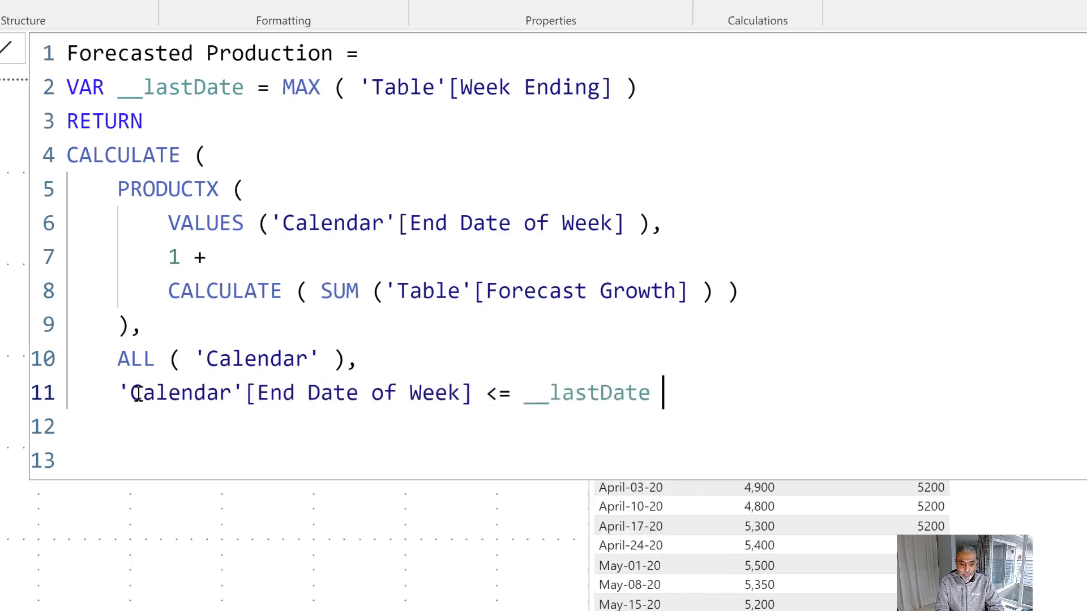
Close the outer CALCULATE with a parenthesis on its own line and format the measure as Percentage.
key(Return)
text())
key(shift+Return)
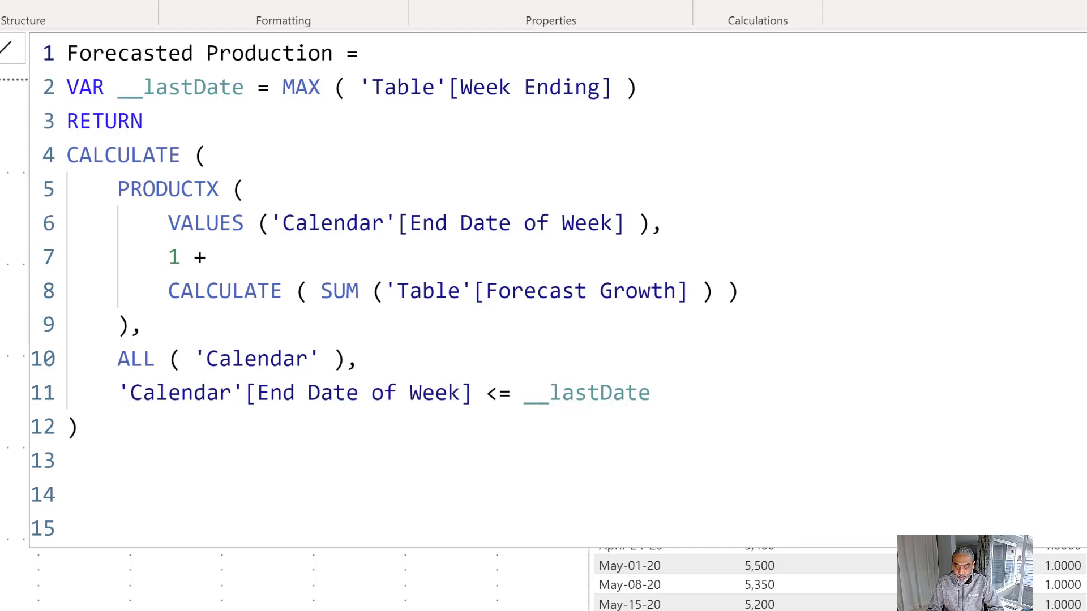
click(1062, 453)
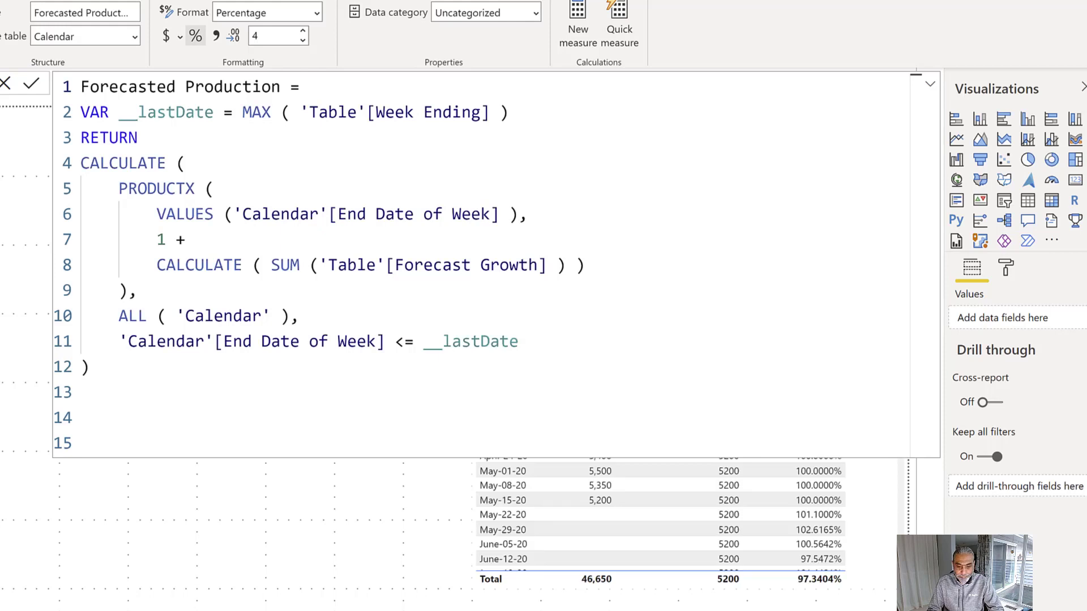
Add Forecast Growth to the table between Sum Actual and Last Actual Production Value, and widen the table to fit every column.
click(879, 586)
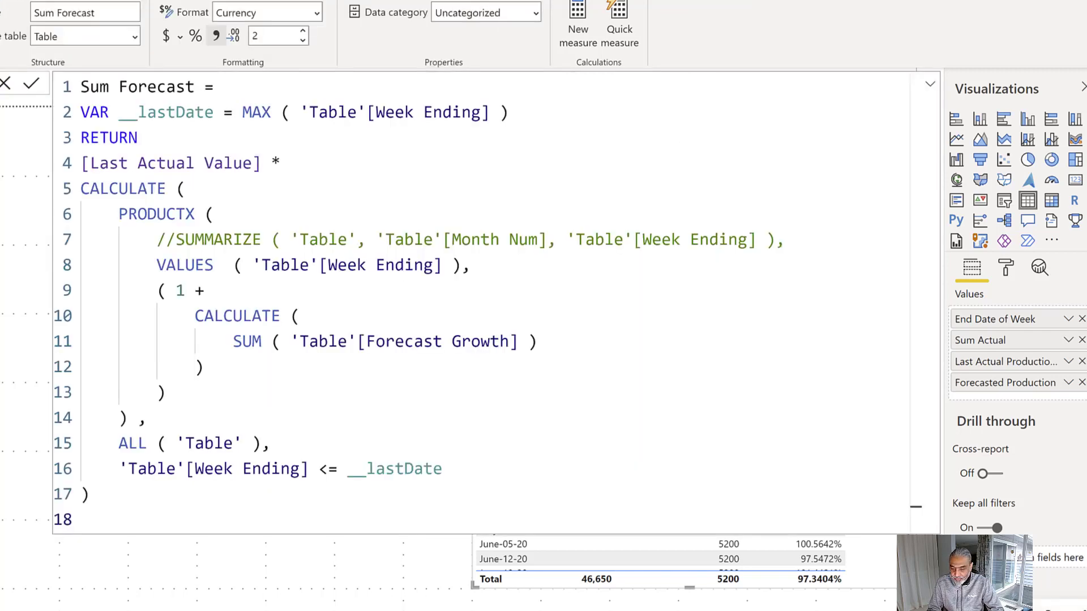
click(732, 607)
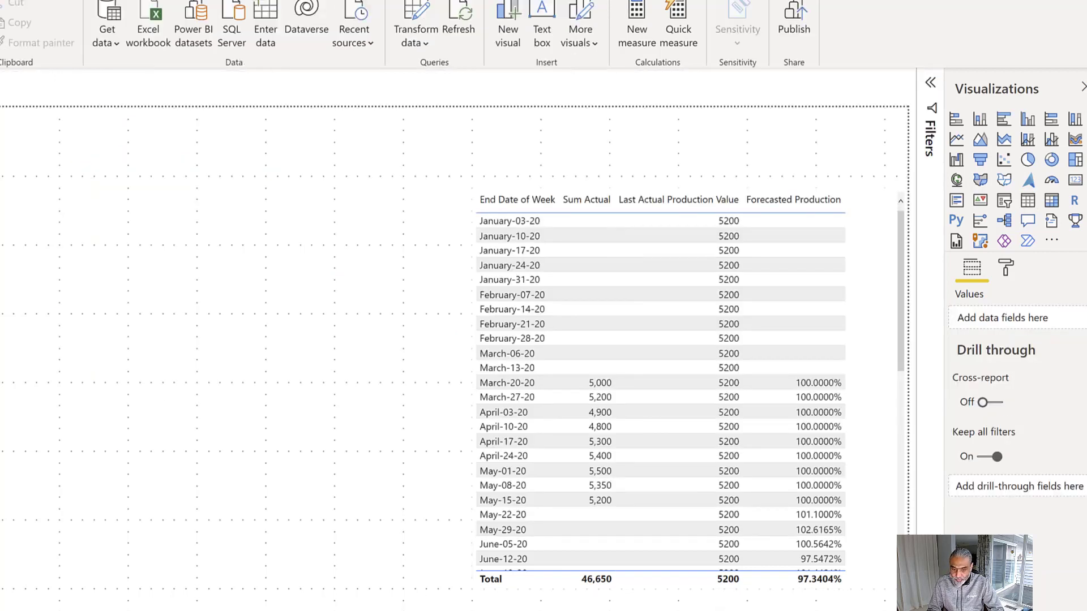
click(896, 416)
drag(1053, 383, 1042, 358)
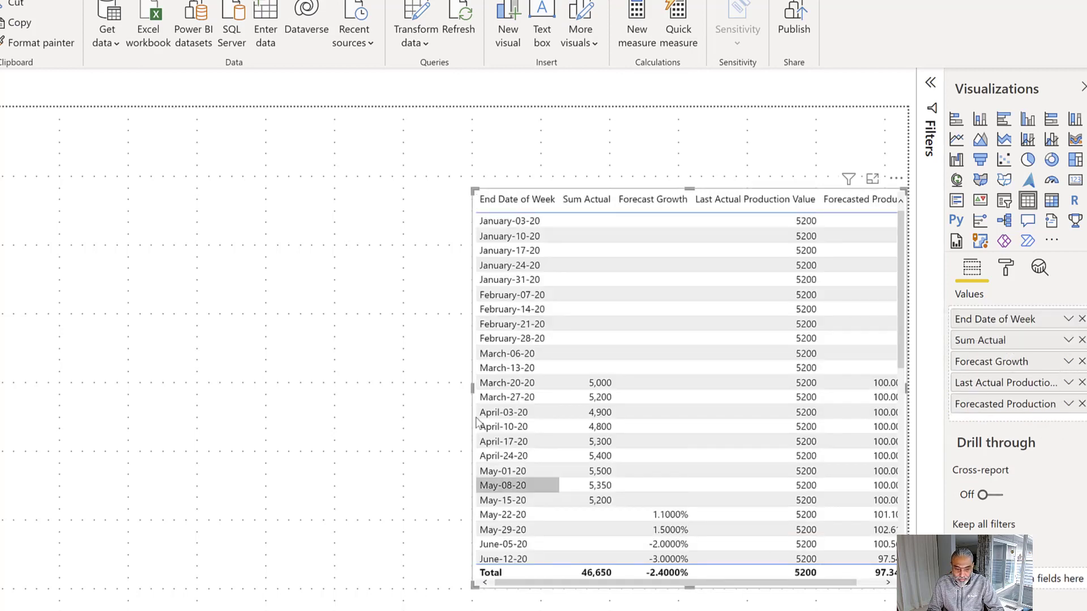
drag(455, 390, 432, 391)
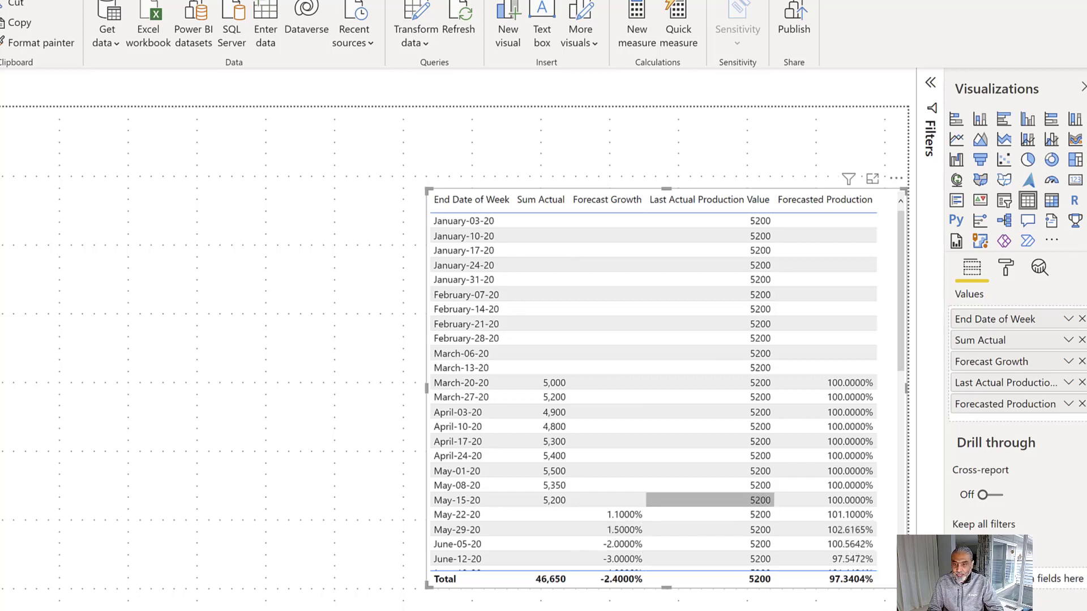
Switch to Excel to examine the cumulative growth in D4:D10, and compare it with the Forecasted Production column in Power BI.
key(alt+Tab)
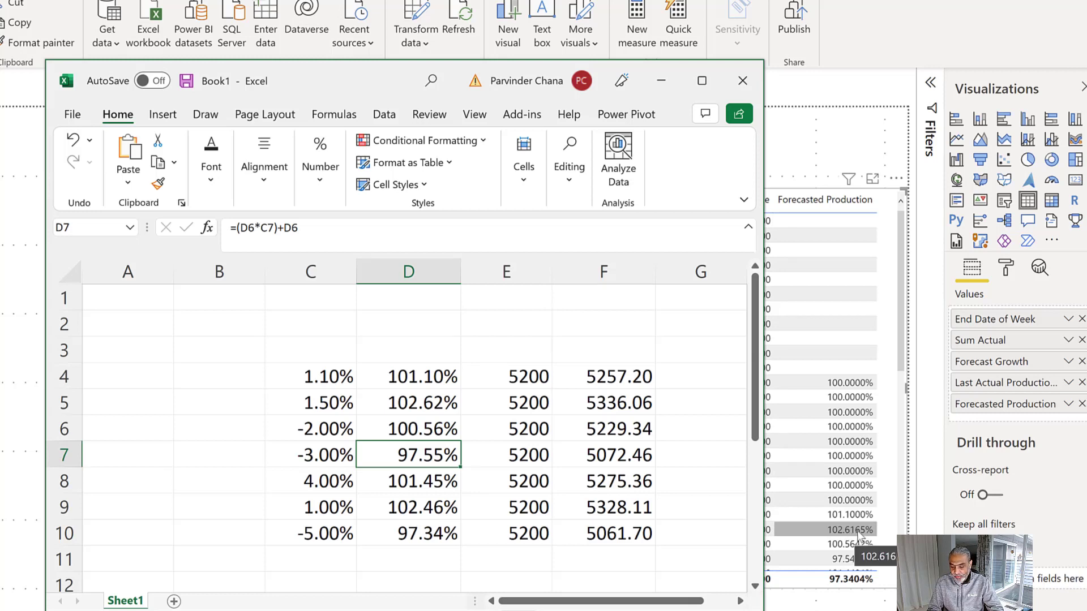
click(433, 399)
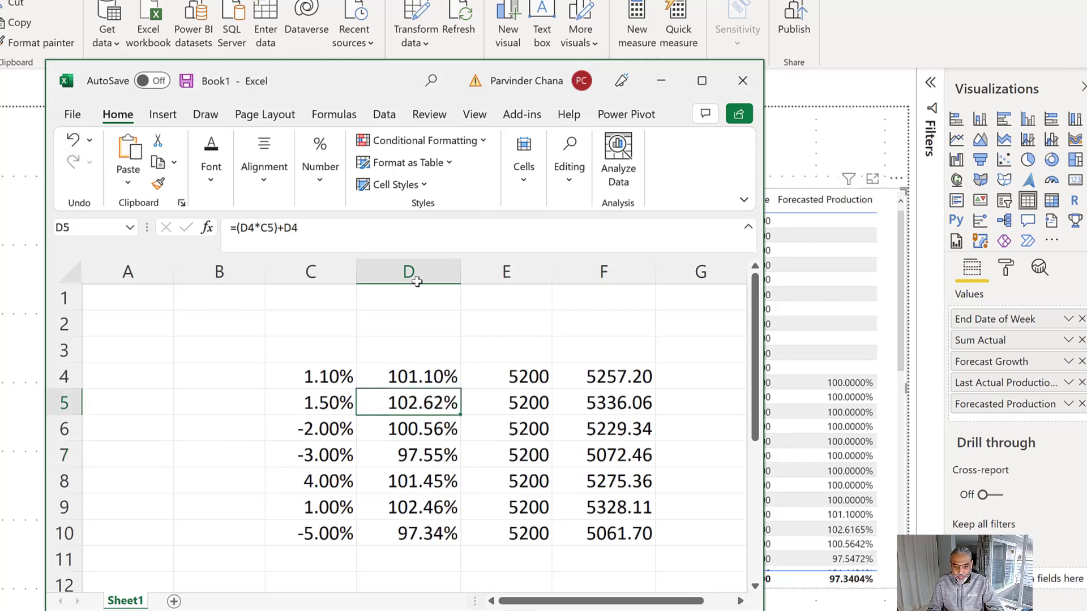
drag(412, 377, 430, 535)
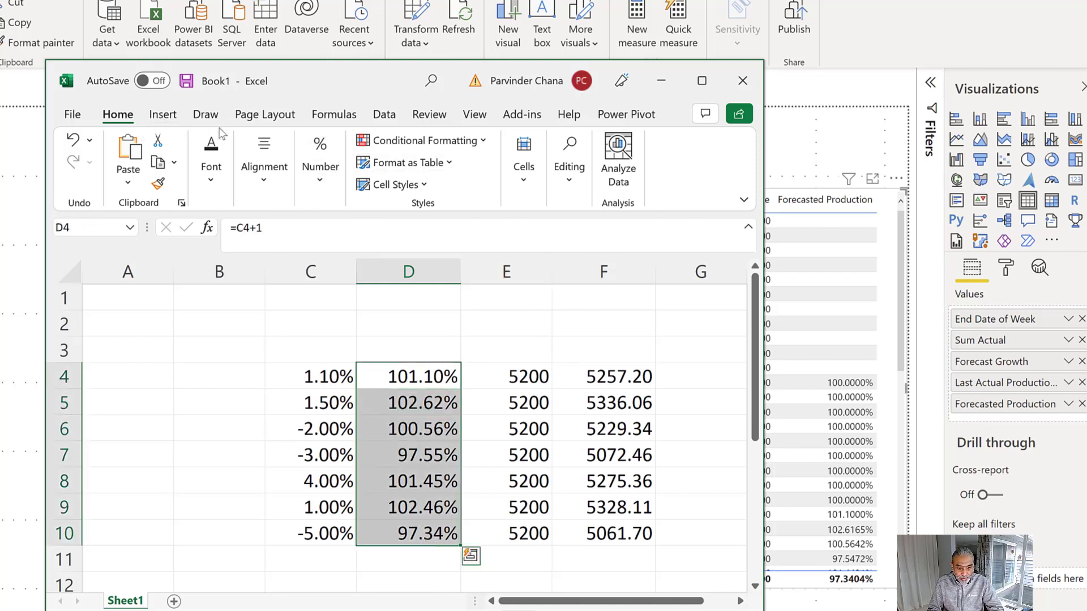
click(420, 432)
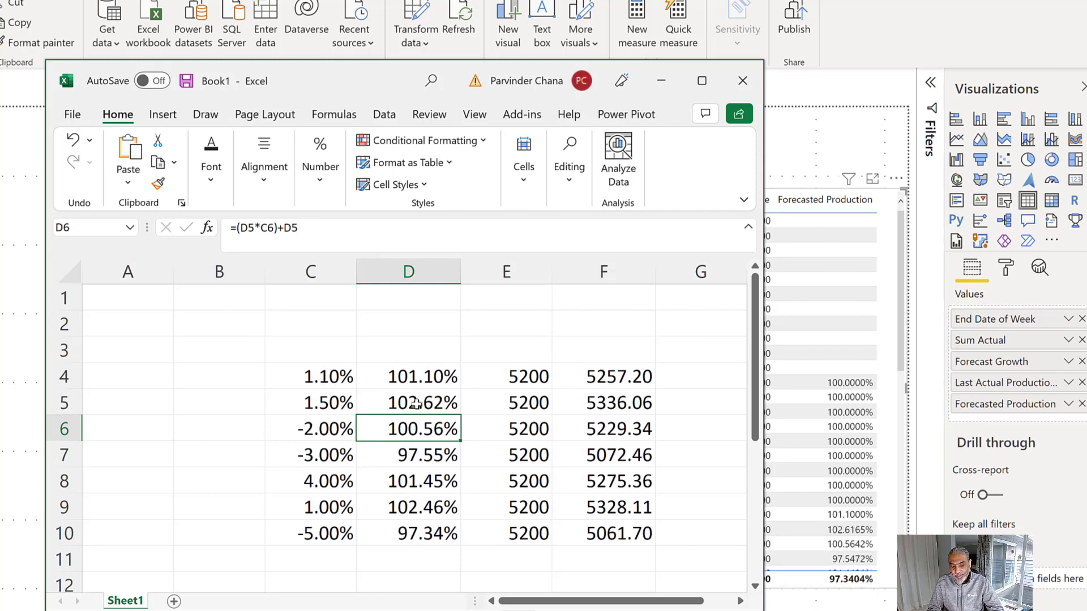
drag(422, 381, 435, 502)
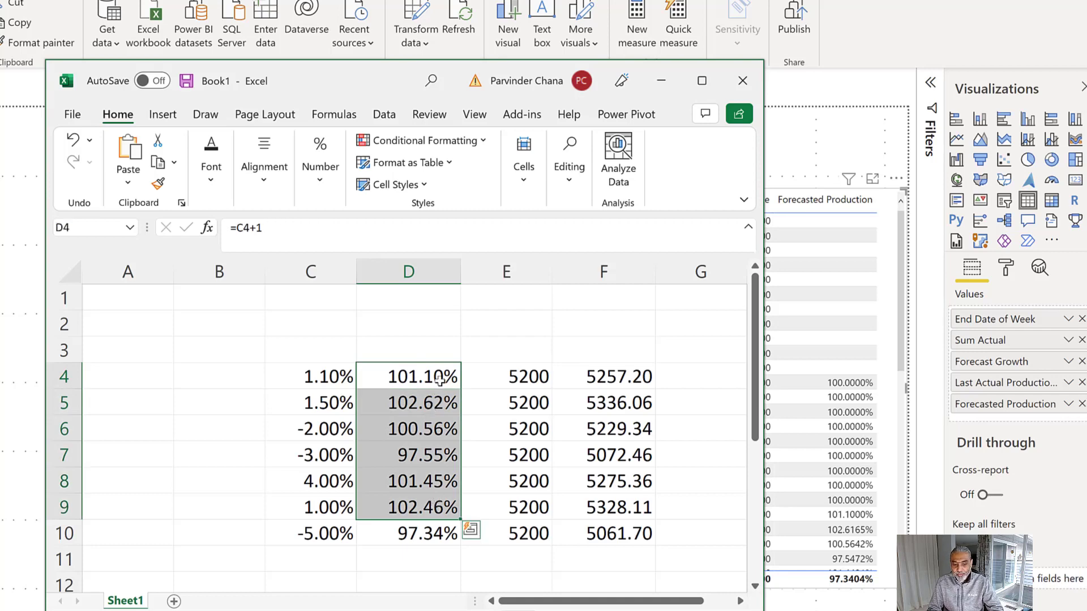
drag(439, 376, 435, 532)
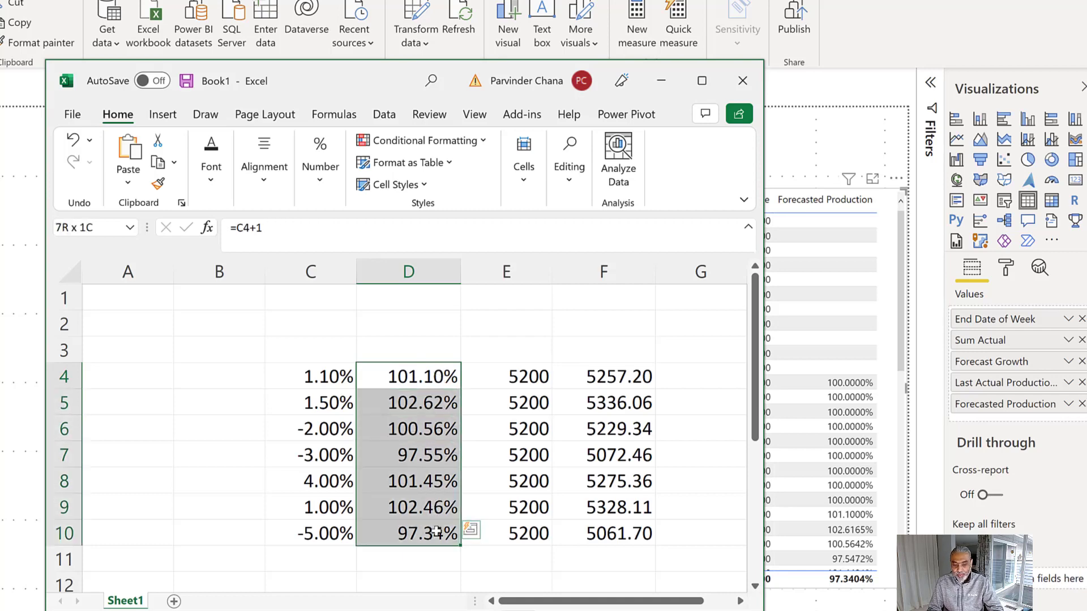
click(656, 89)
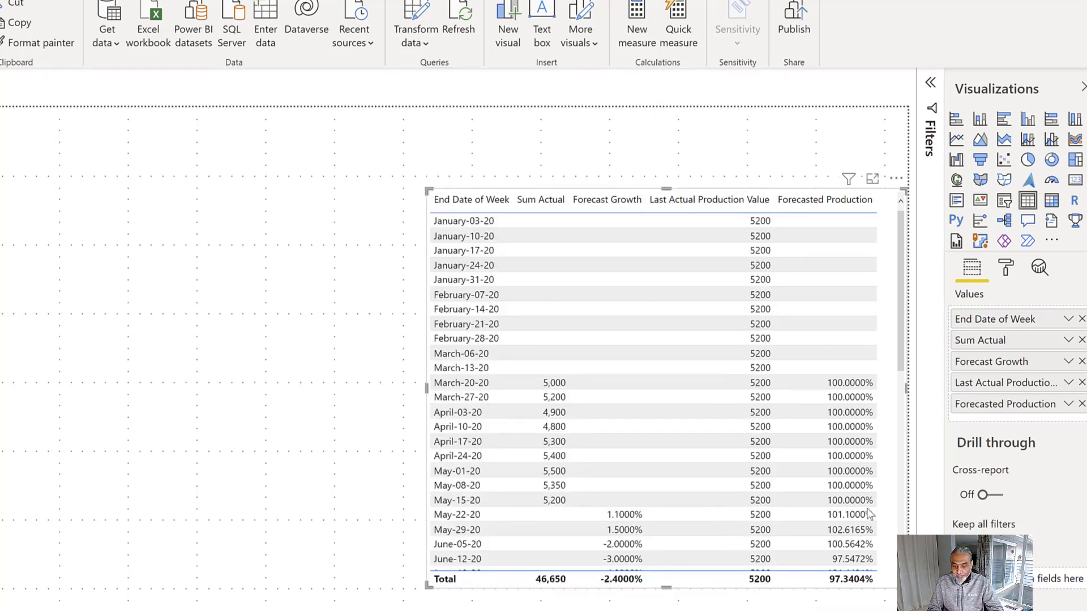
scroll(866, 453, down, 3)
scroll(861, 391, up, 2)
scroll(861, 392, up, 2)
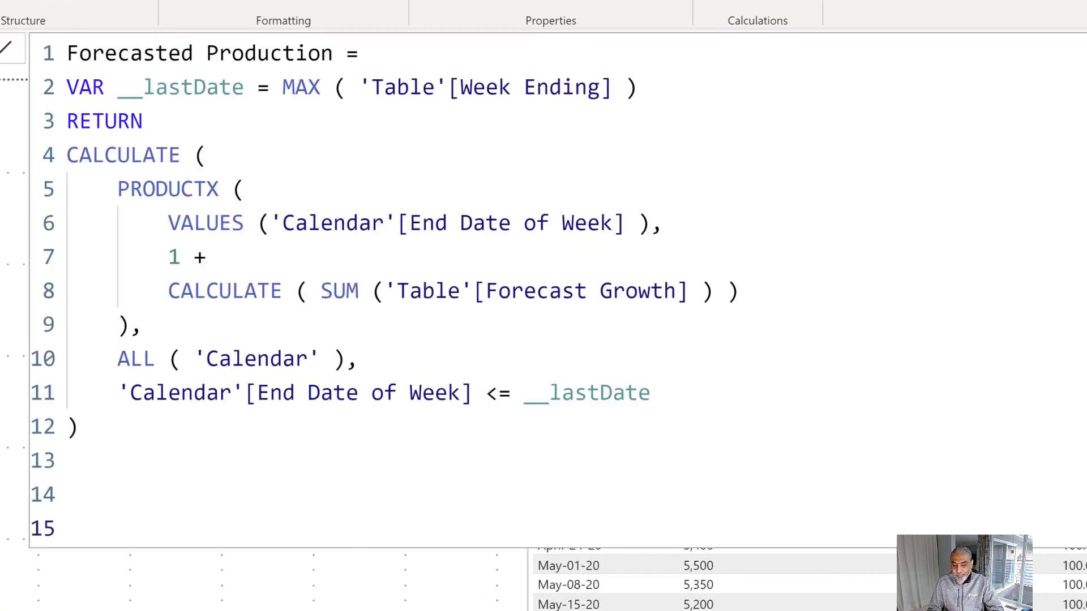
Insert [Last Actual Production Value] * on a new line between RETURN and the outer CALCULATE of Forecasted Production.
drag(107, 454, 66, 151)
click(194, 119)
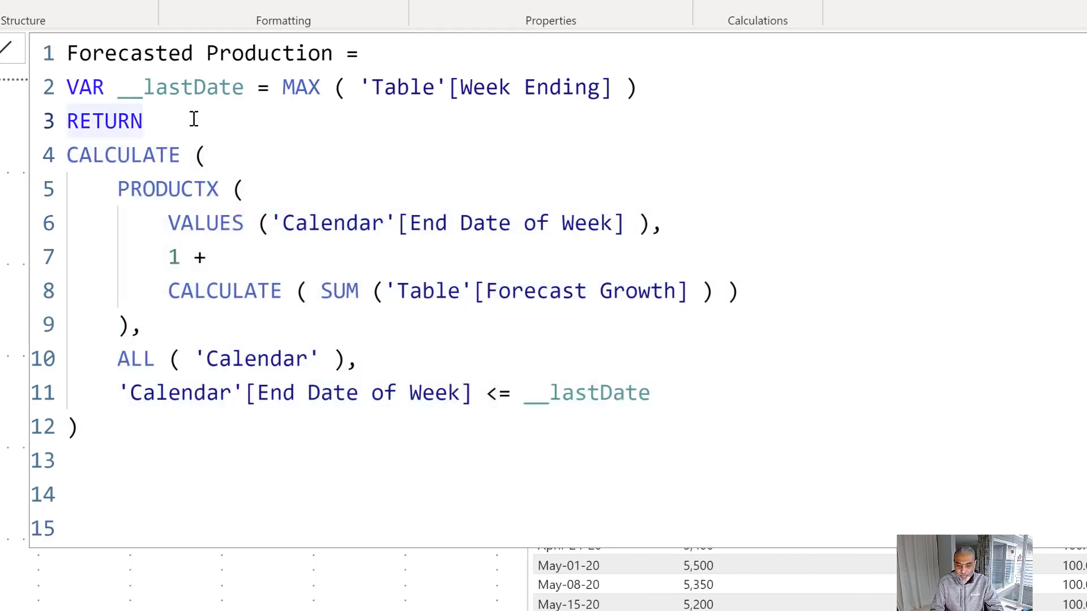
key(Return)
text([Last Actua)
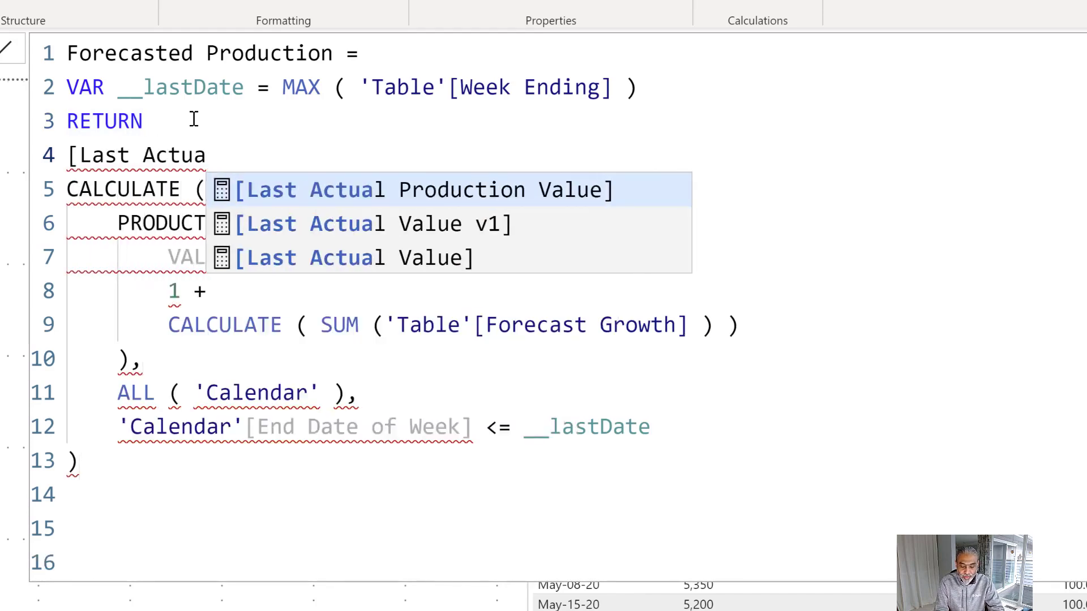
key(Tab)
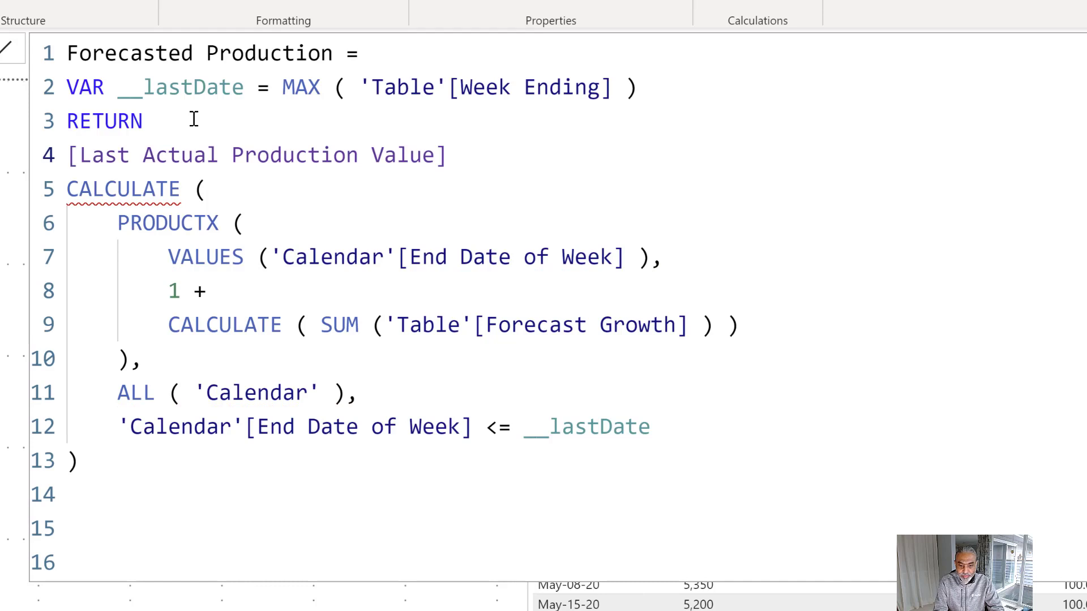
text(*)
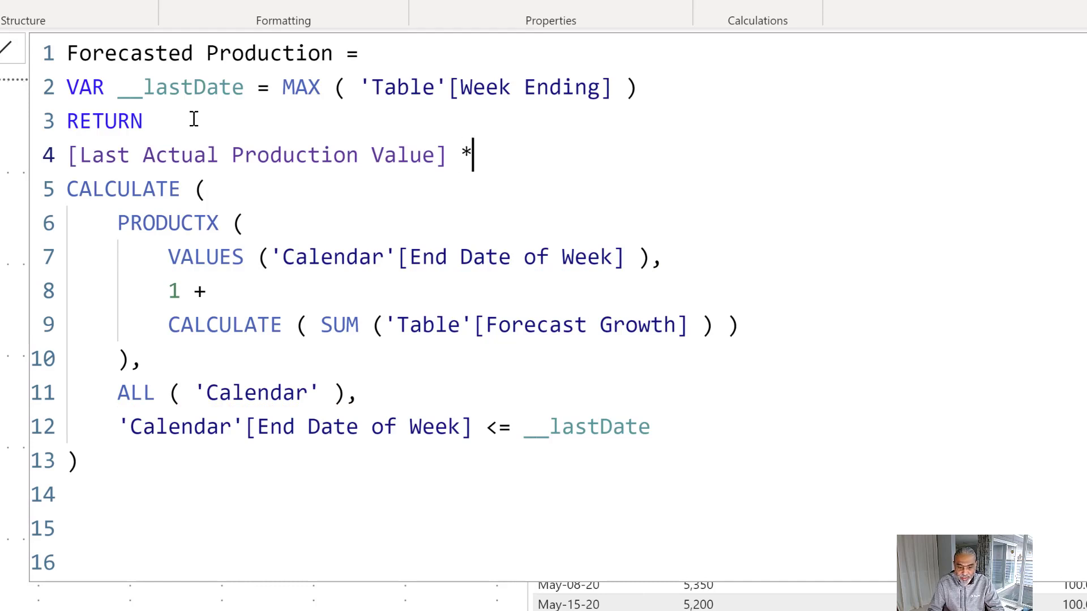
click(40, 193)
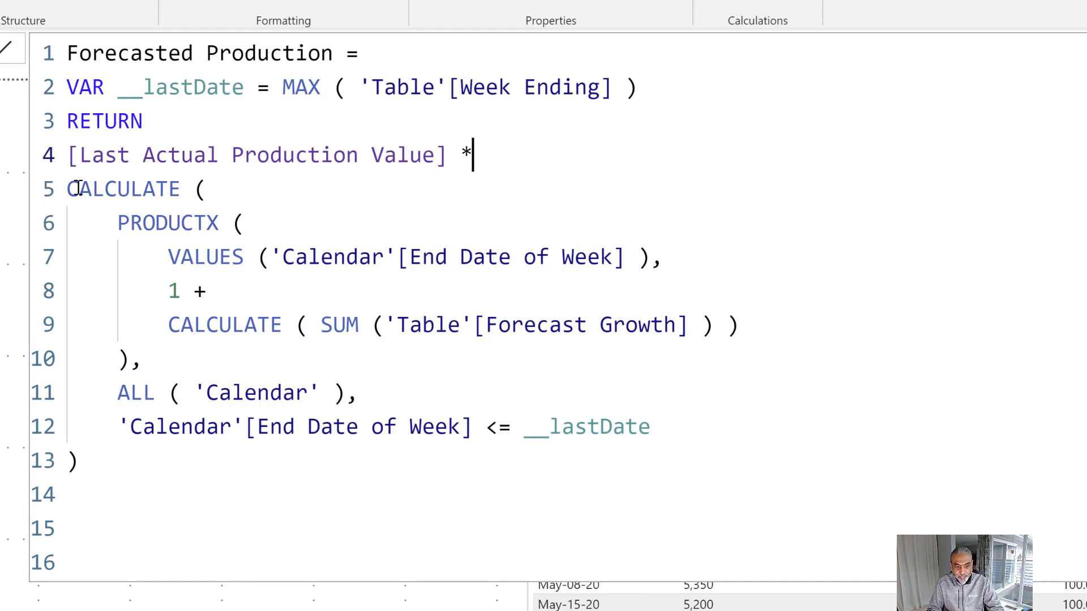
drag(80, 193, 151, 445)
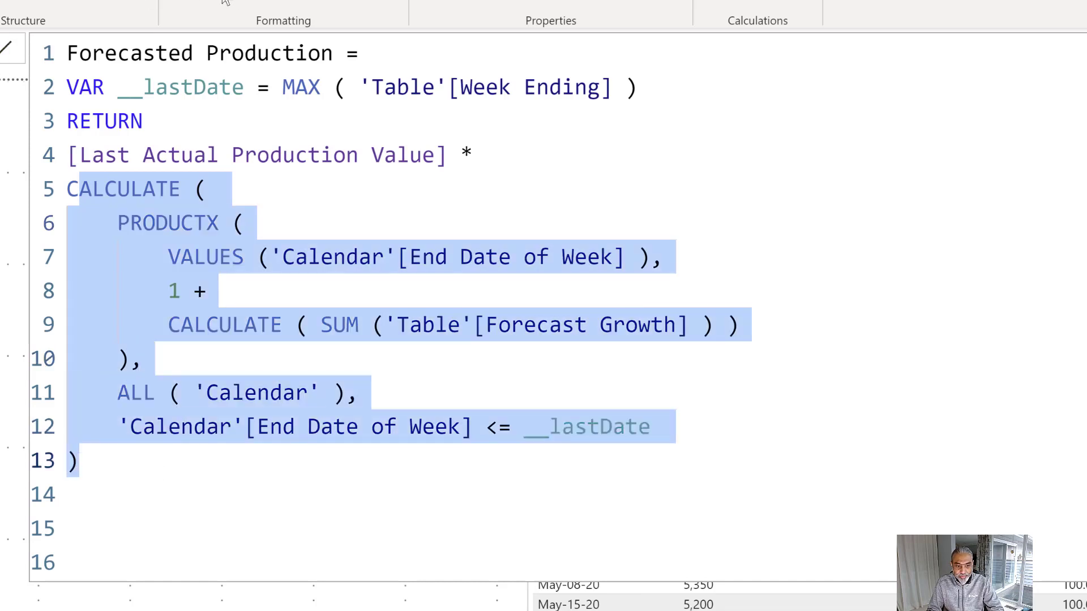
Commit the Forecasted Production measure and format it as Decimal number with 2 decimal places.
click(337, 3)
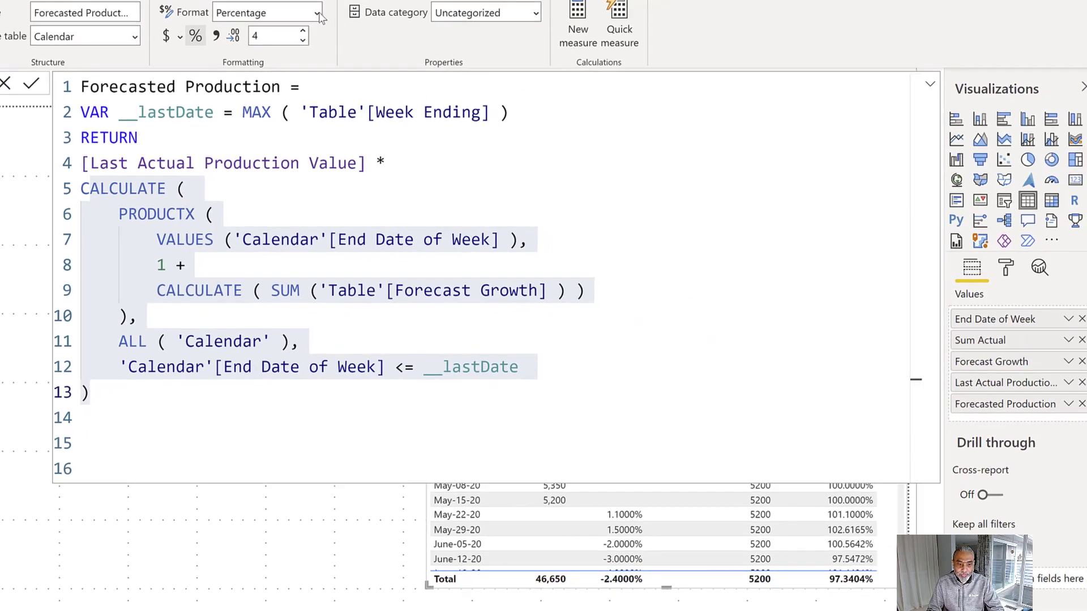
click(317, 14)
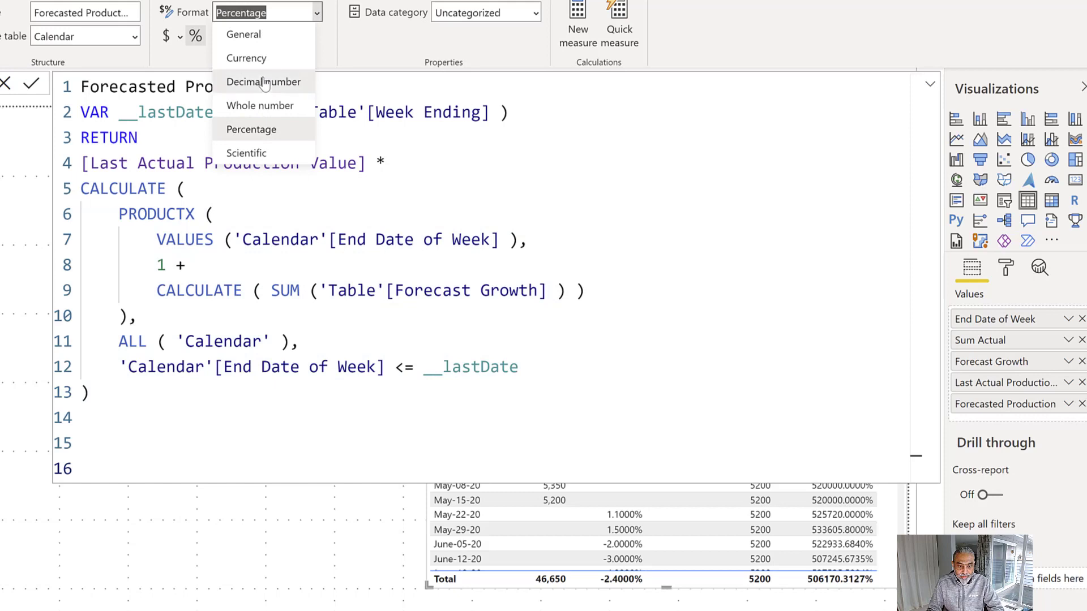
key(Escape)
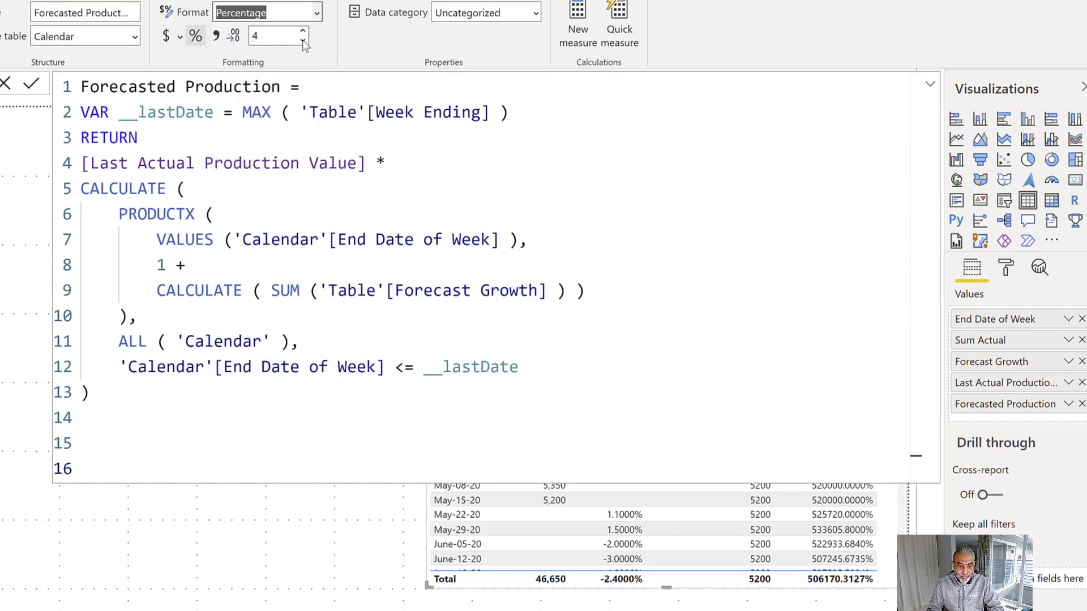
key(Up)
key(Up)
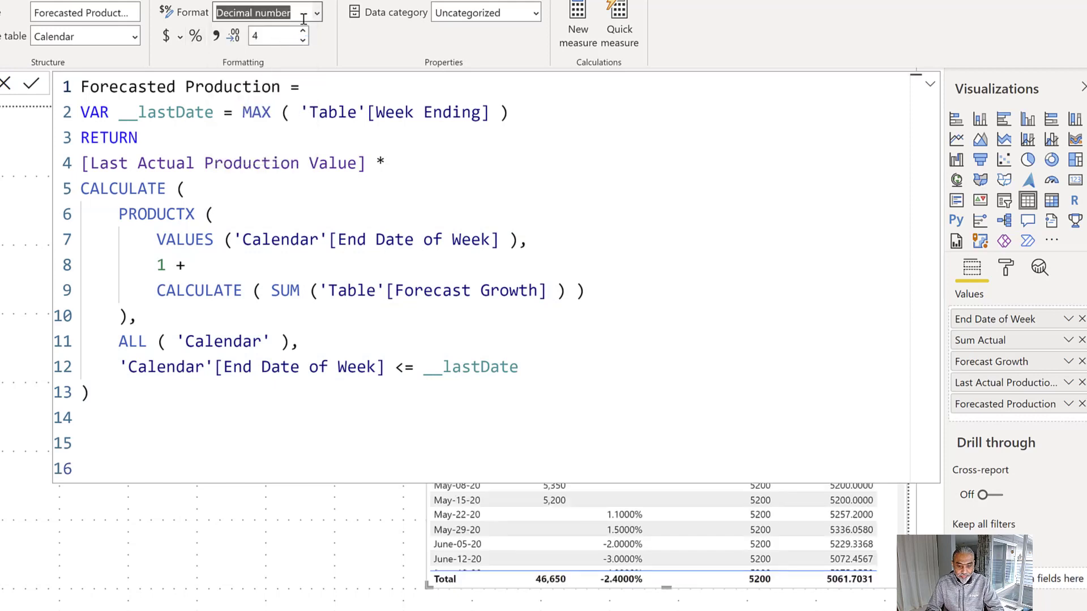
click(311, 48)
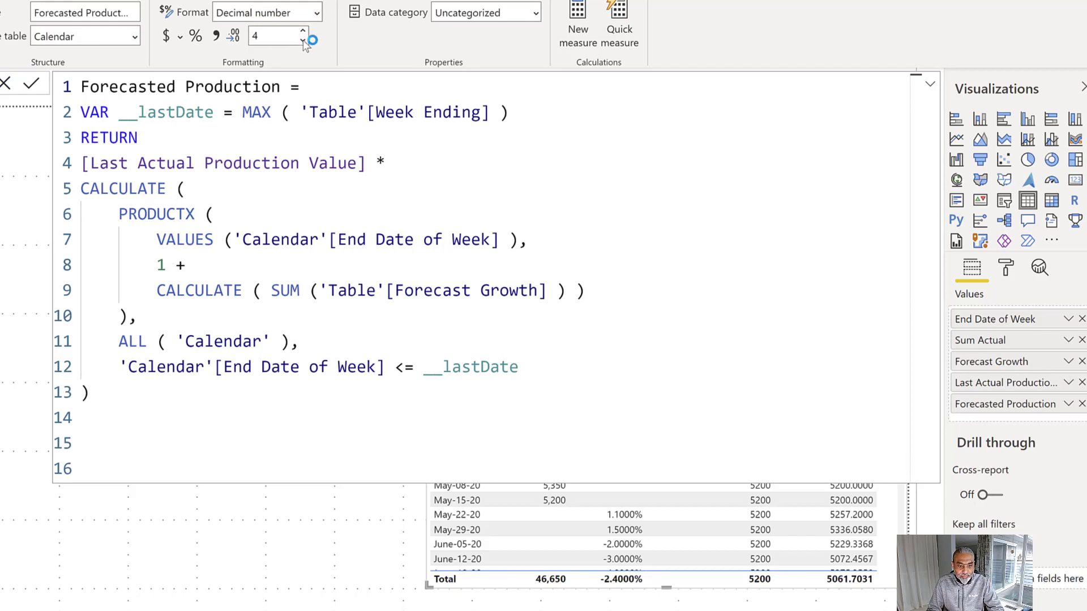
click(304, 40)
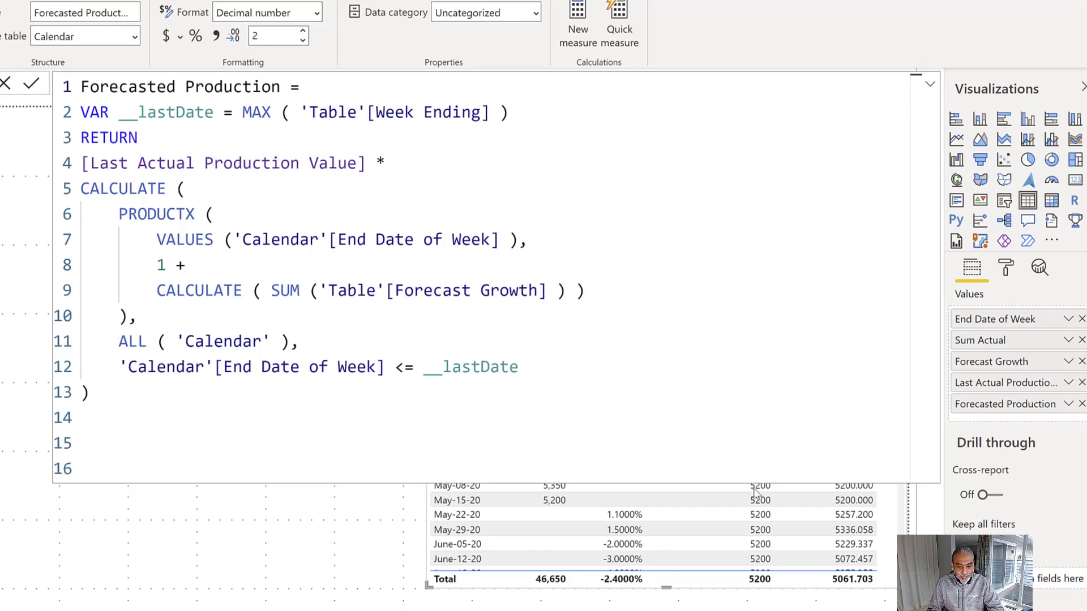
click(904, 523)
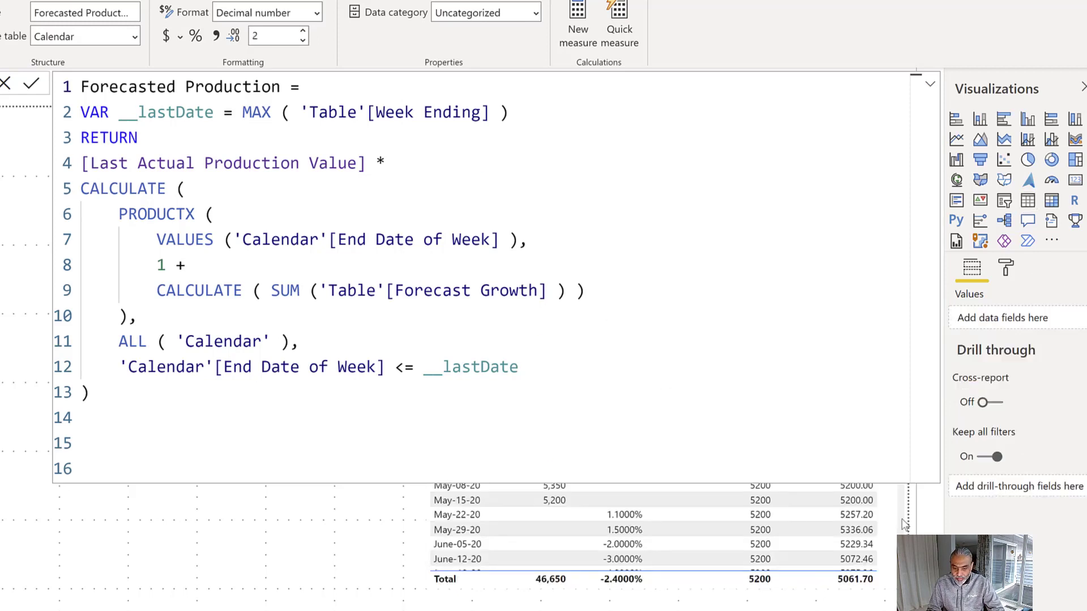
Compare the table's Forecasted Production values for May-22-20 to July-03-20 with cells F4:F10 in Excel, and return to the Power BI table.
click(587, 375)
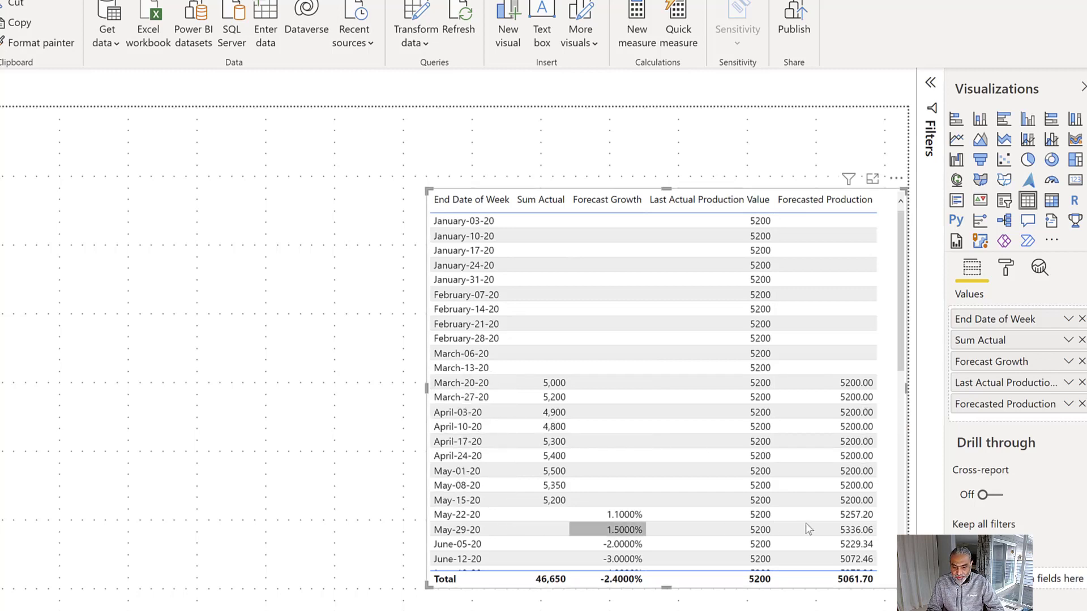
scroll(799, 498, down, 1)
scroll(798, 498, down, 3)
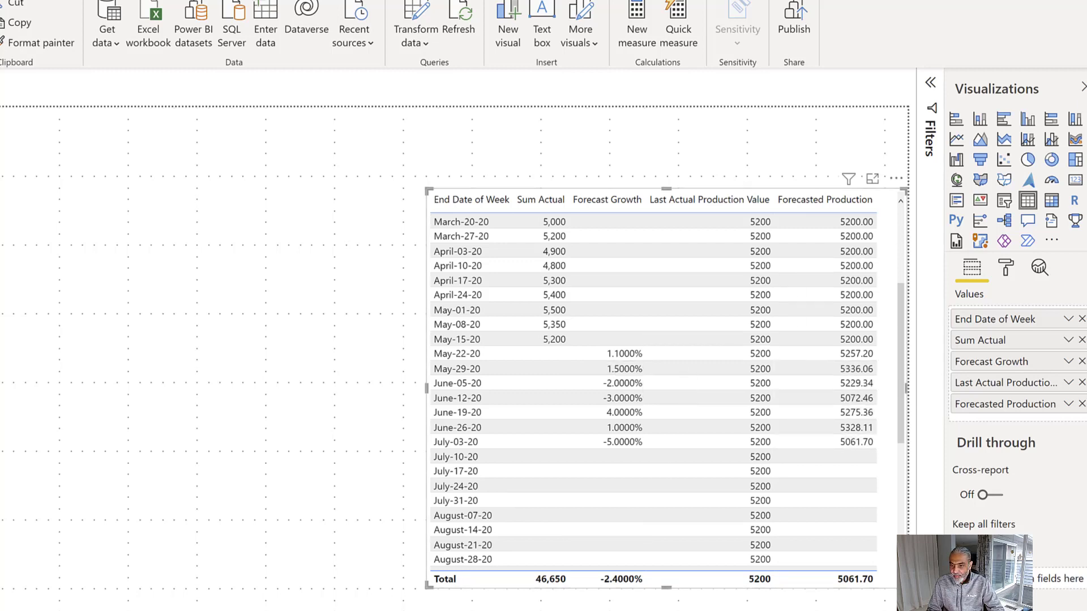
key(alt+Tab)
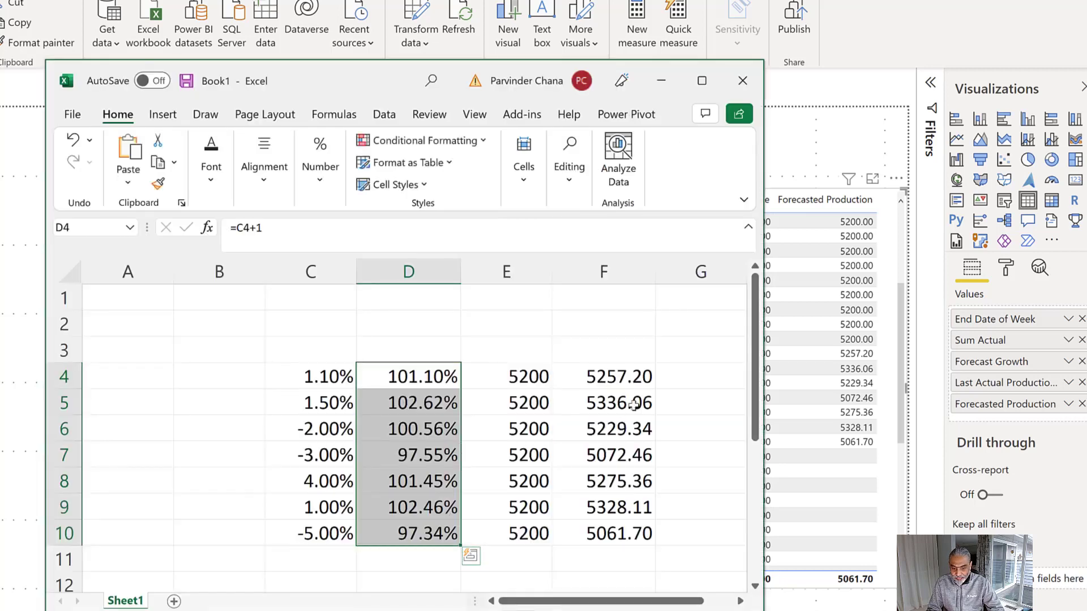
click(633, 405)
click(633, 430)
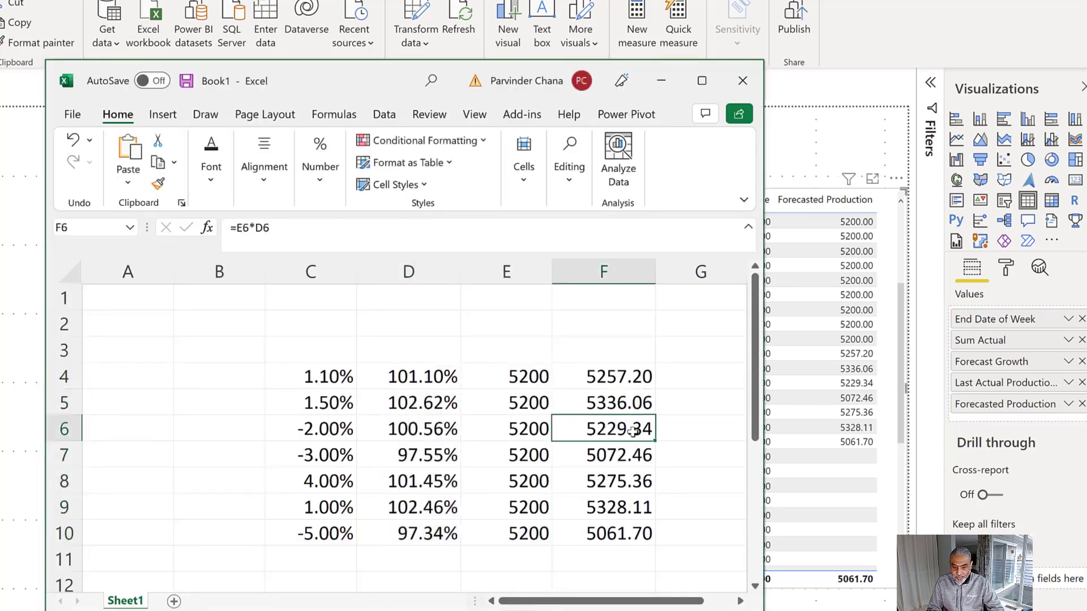
click(633, 455)
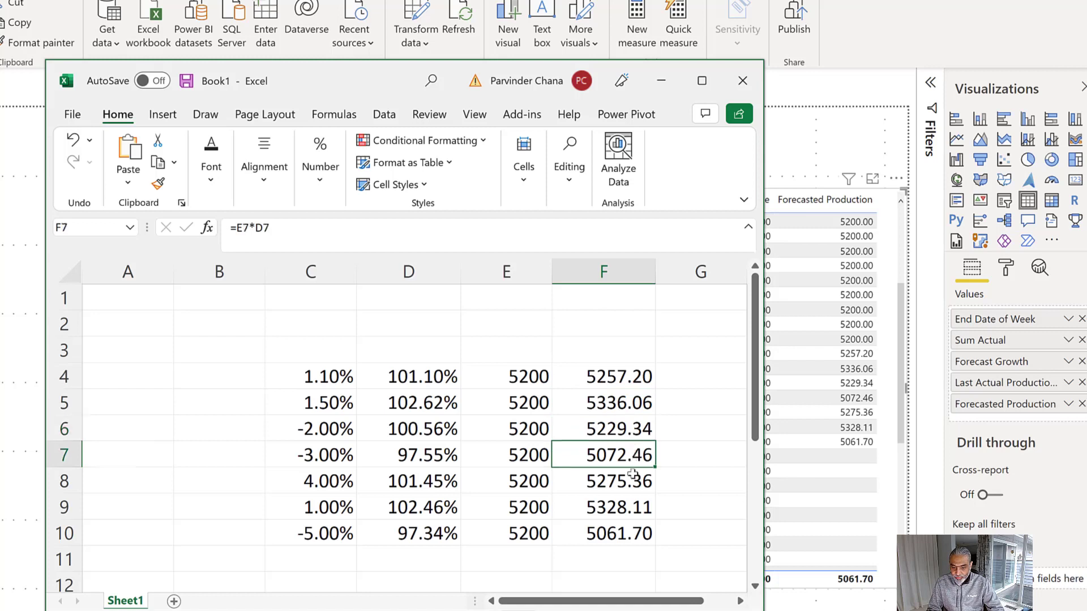
click(633, 481)
click(643, 508)
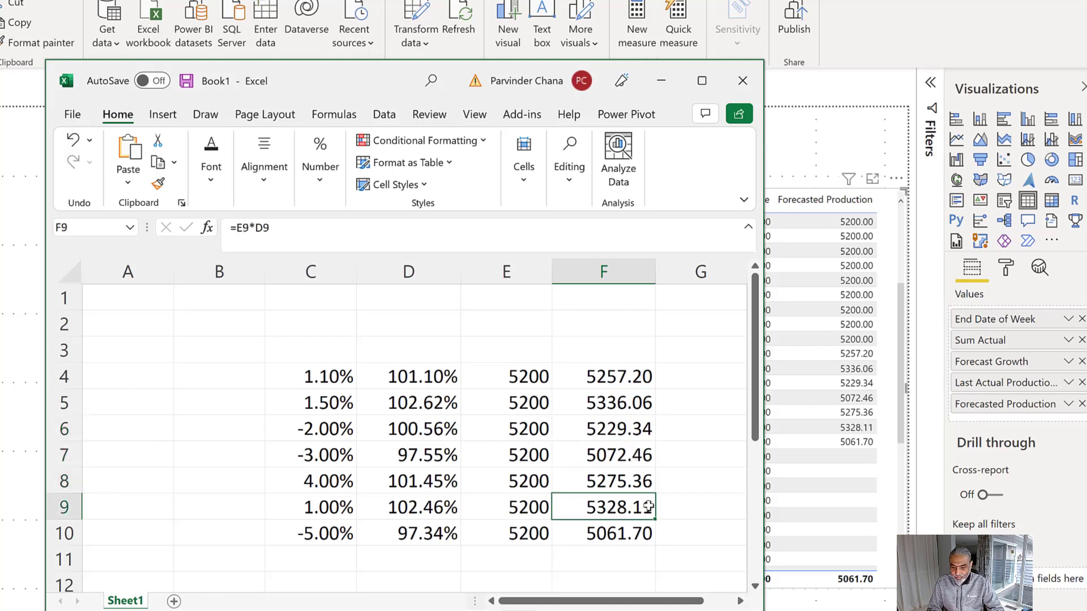
click(639, 533)
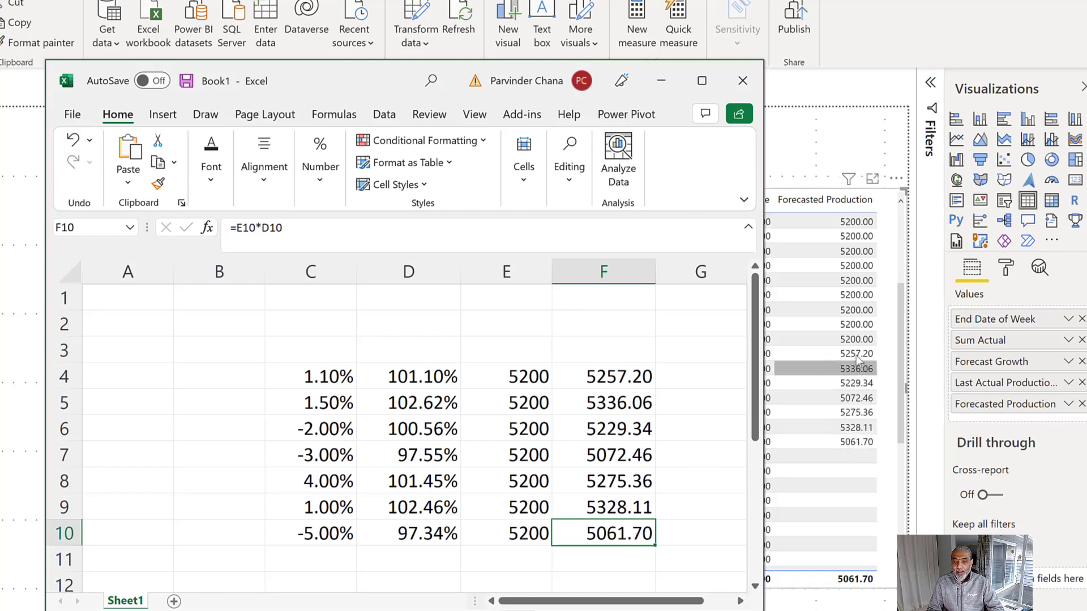
click(895, 465)
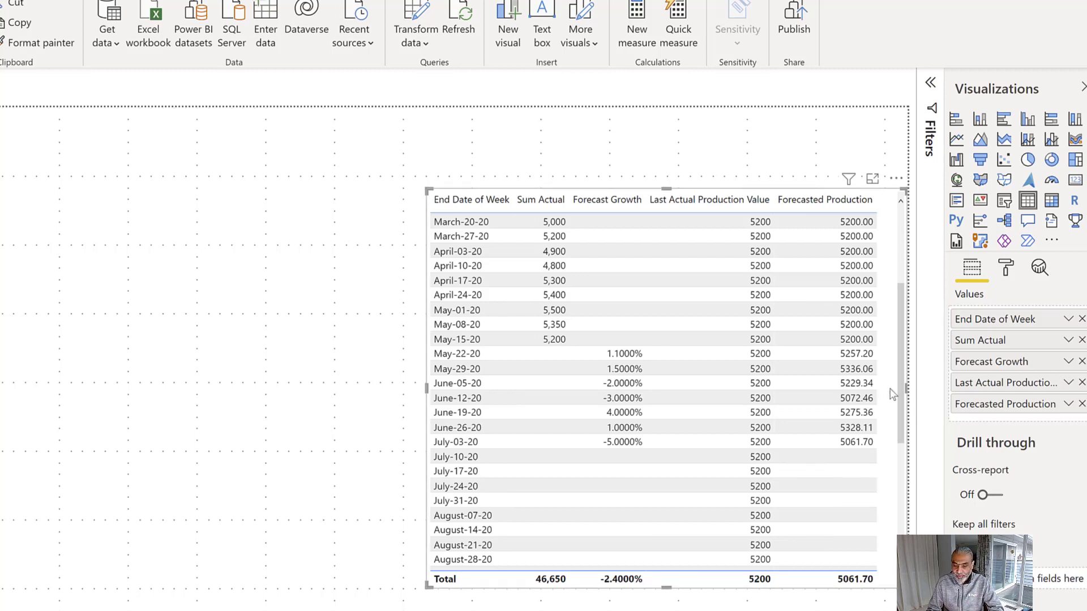
scroll(891, 393, up, 3)
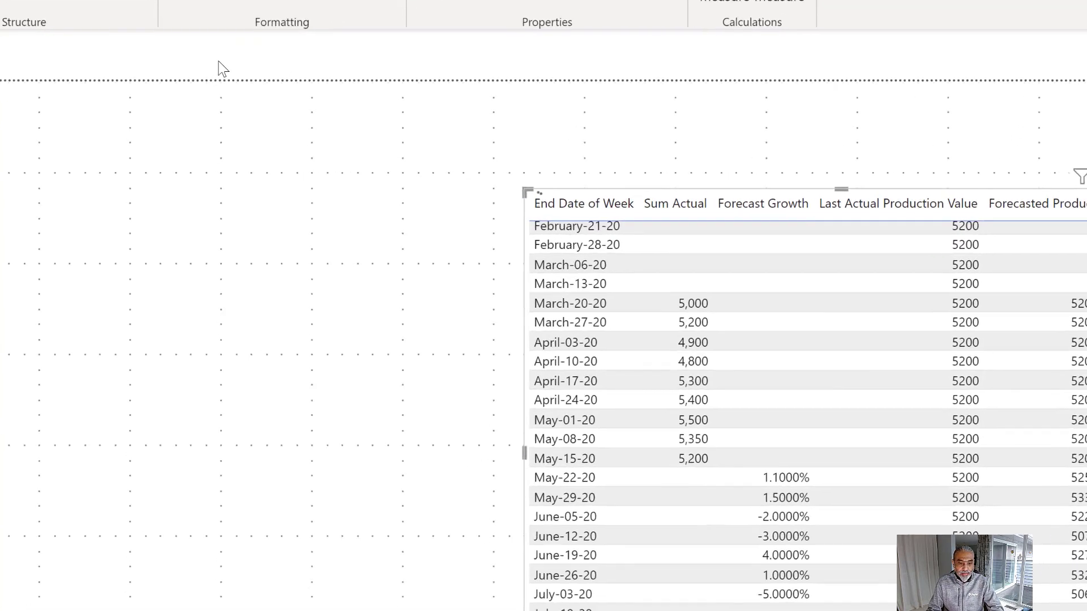
Create a new measure named Actual and Forecasted Production that starts with SUMX over 'Calendar'.
text(A)
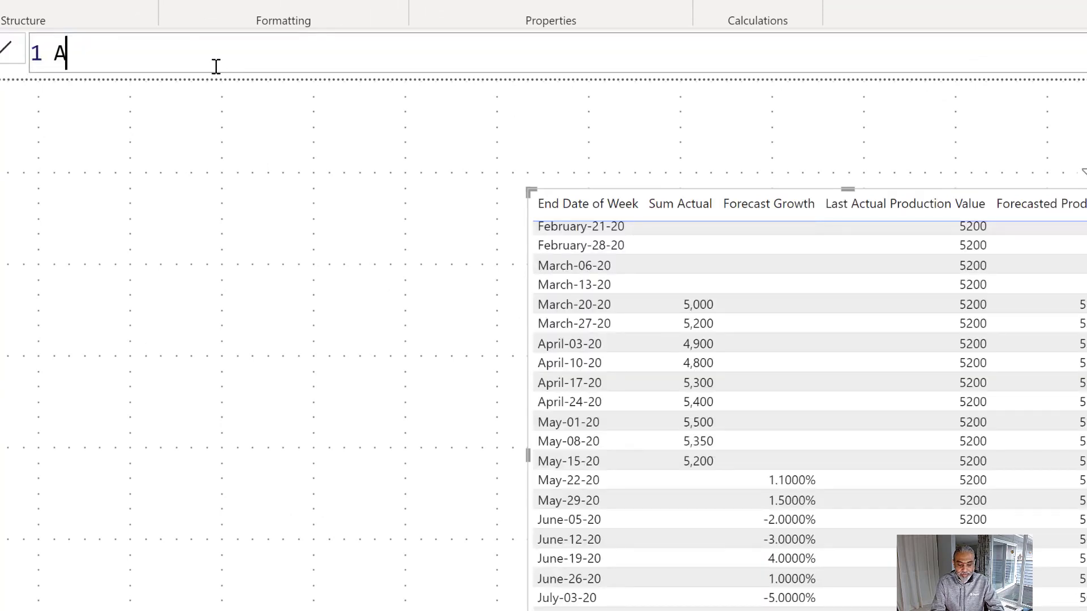
text(ctual and Fore)
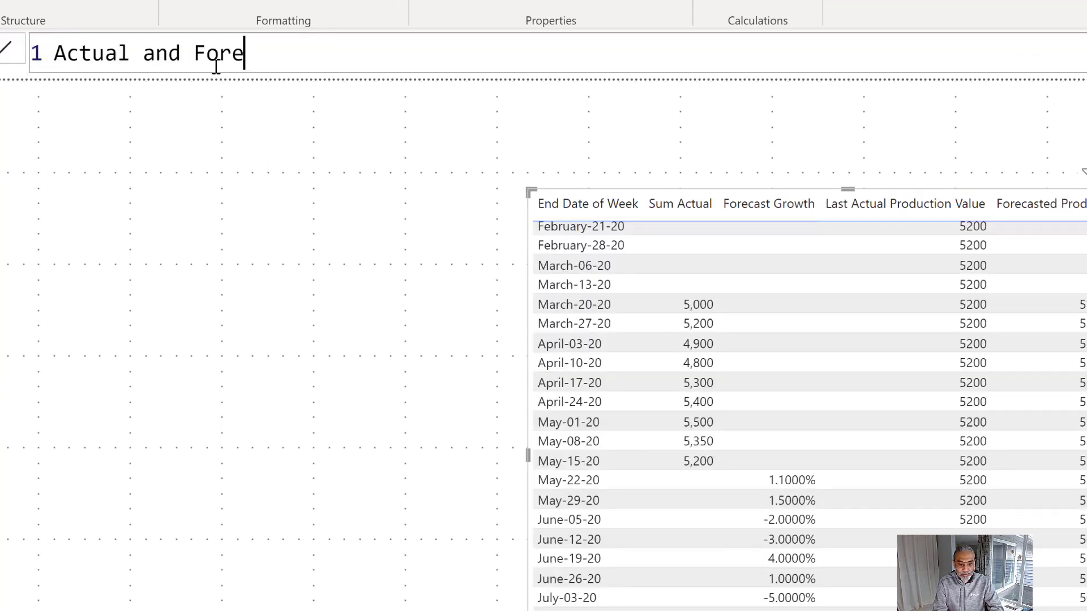
text(cast ed Production )
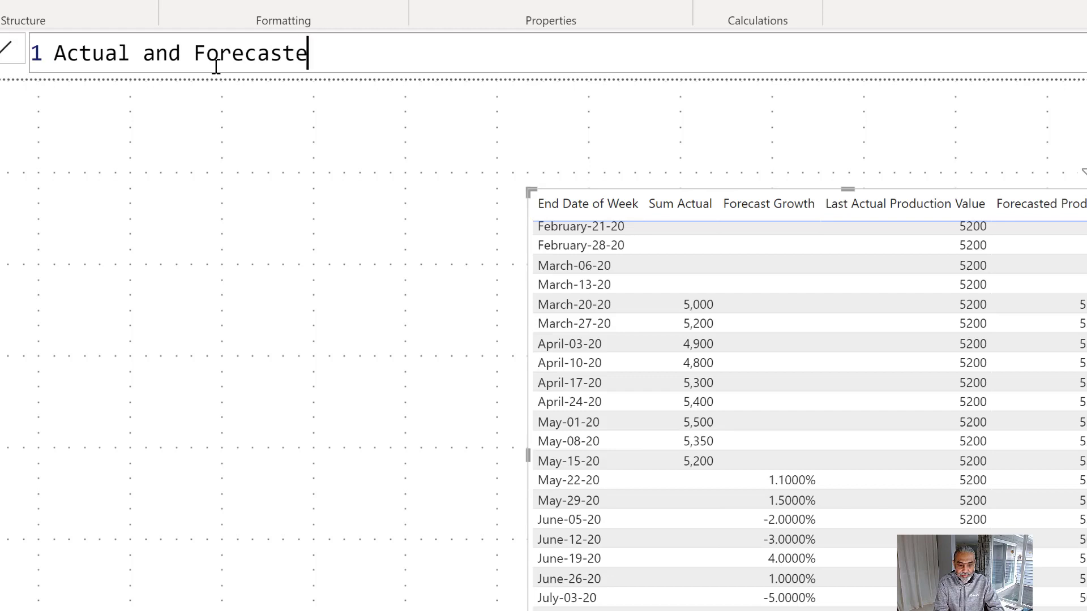
text(=)
key(shift+Return)
text(SUMX ()
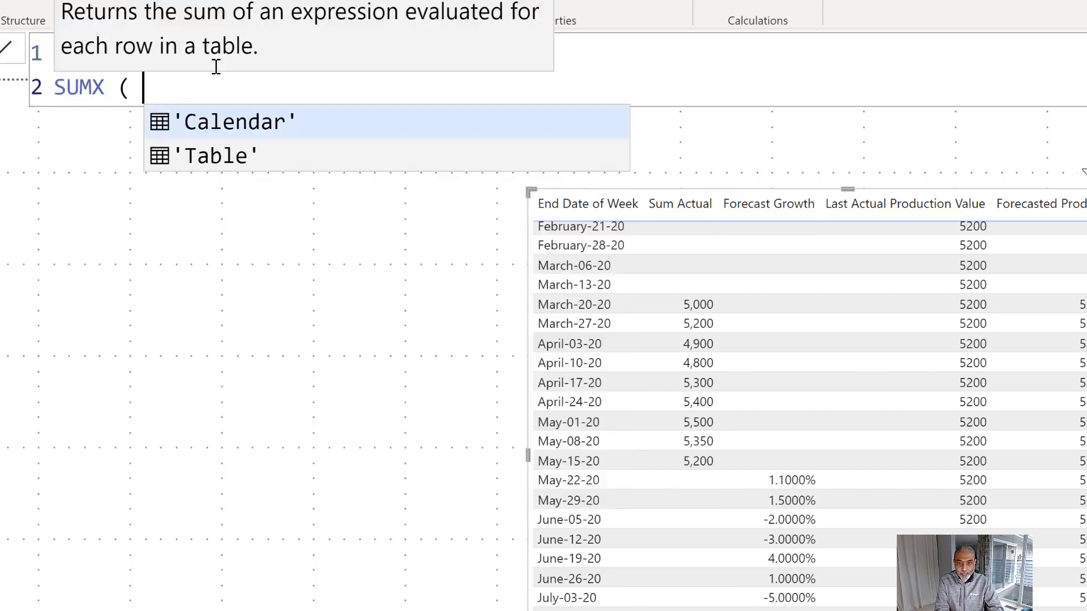
key(shift+Return)
text('Ca)
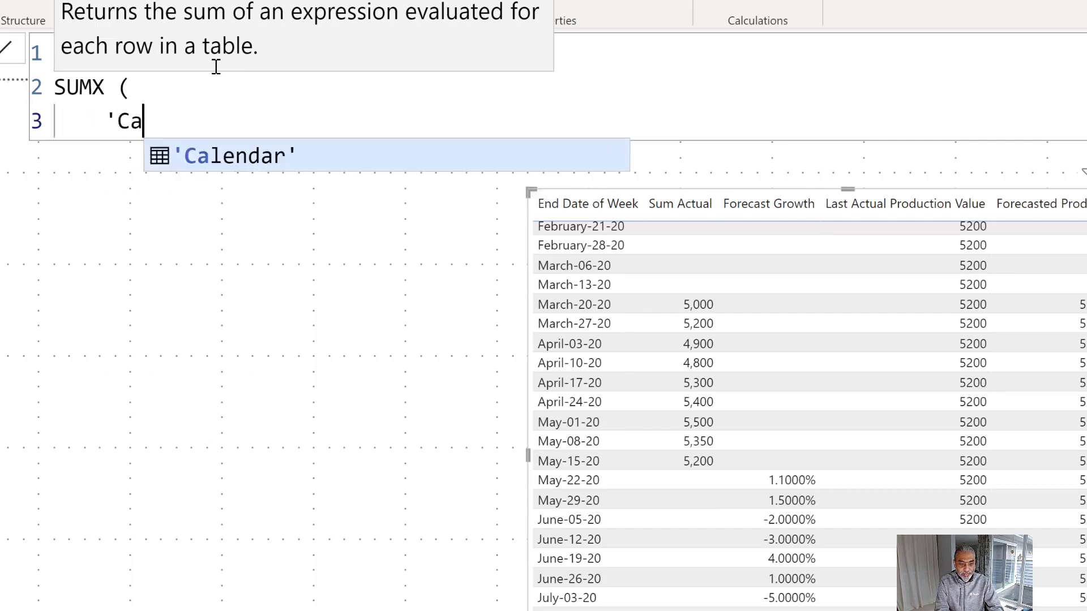
key(Tab)
text(,)
key(shift+Return)
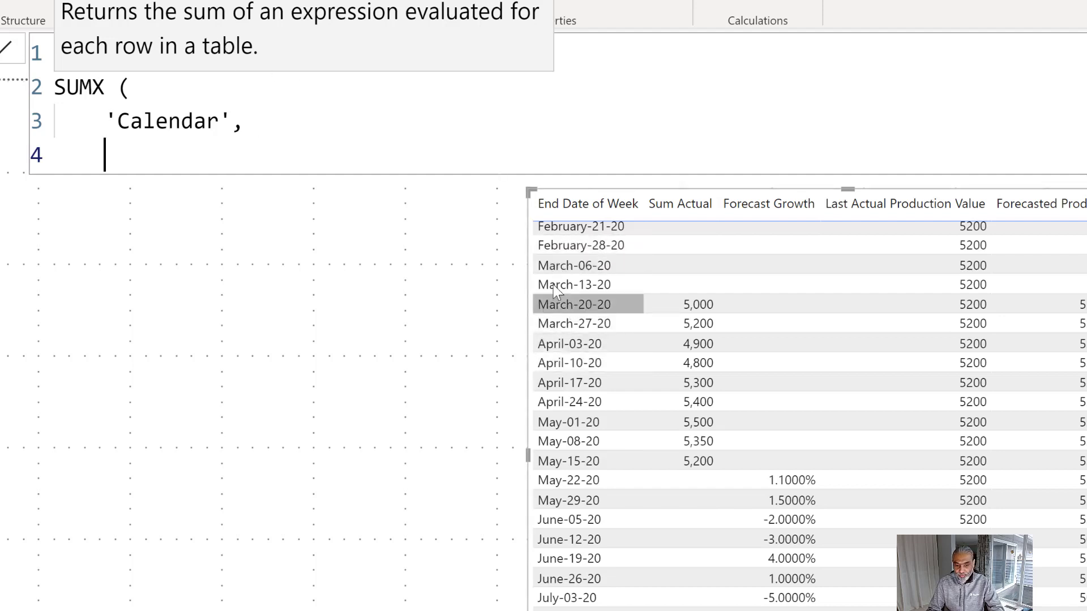
Add an IF expression inside SUMX with the condition CALCULATE ( MAX ('Table'[Type] ) = "Actual", on its own line.
text(IF ()
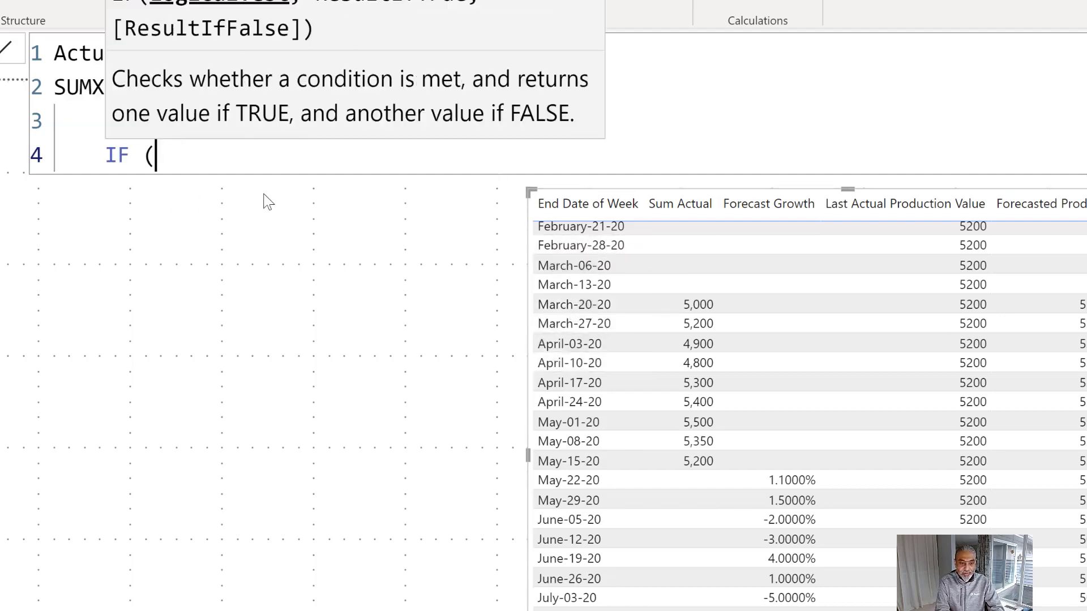
key(shift+Return)
text(CALCULASTE ( M)
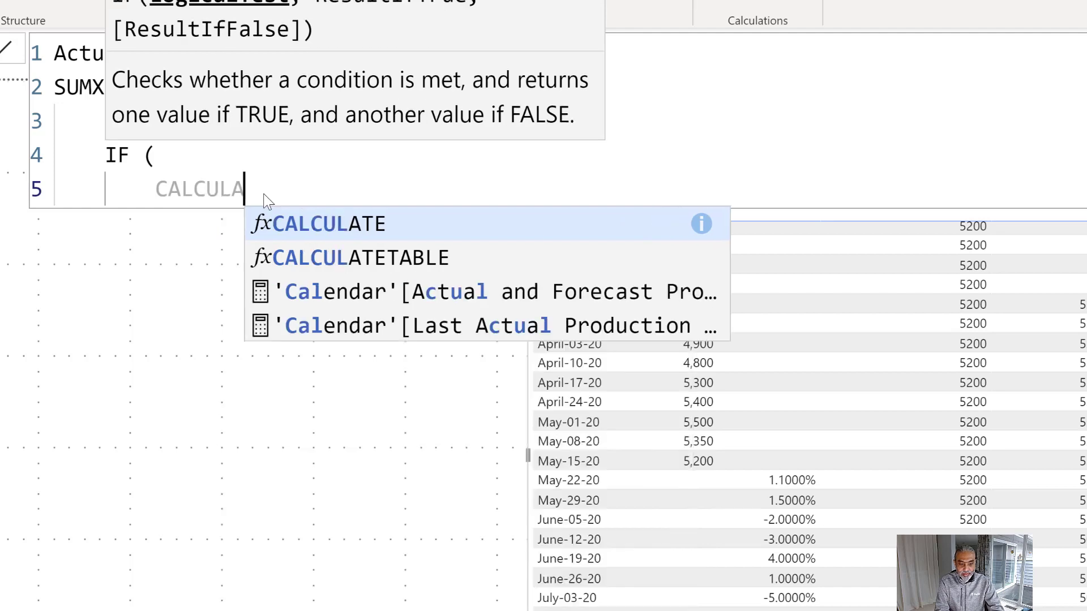
key(BackSpace)
key(BackSpace)
key(BackSpace)
key(BackSpace)
key(BackSpace)
key(BackSpace)
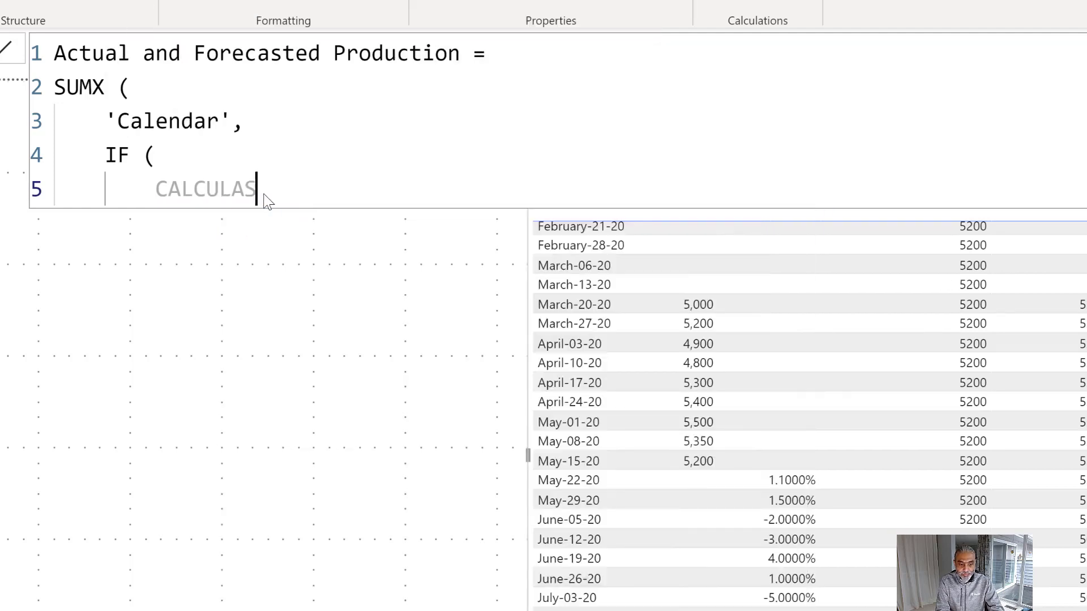
text(TE ( MAX ( )
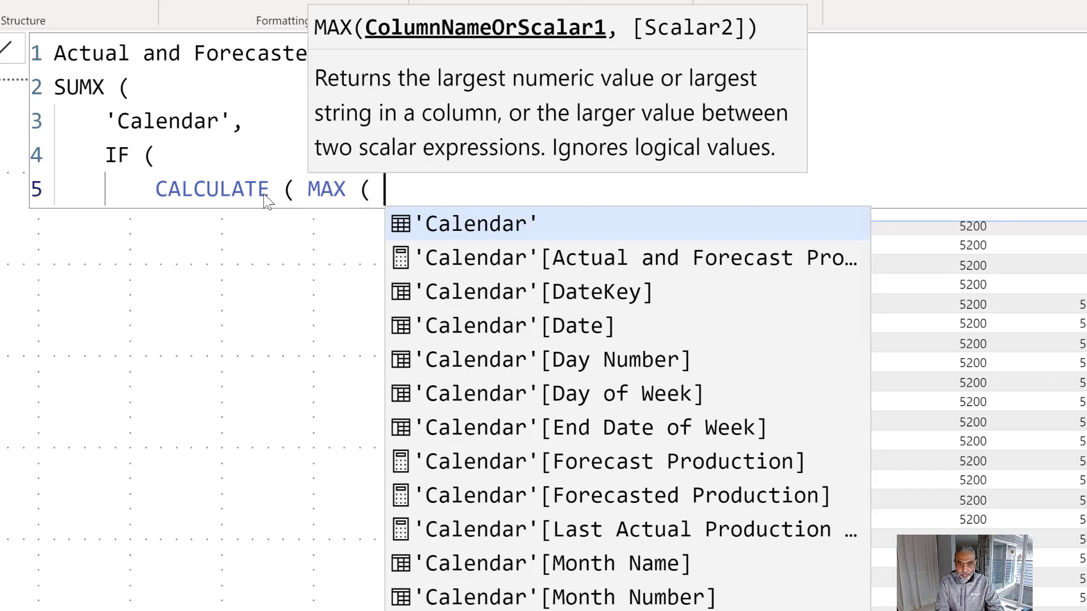
text(Tab)
key(Tab)
text([Type] ) = )
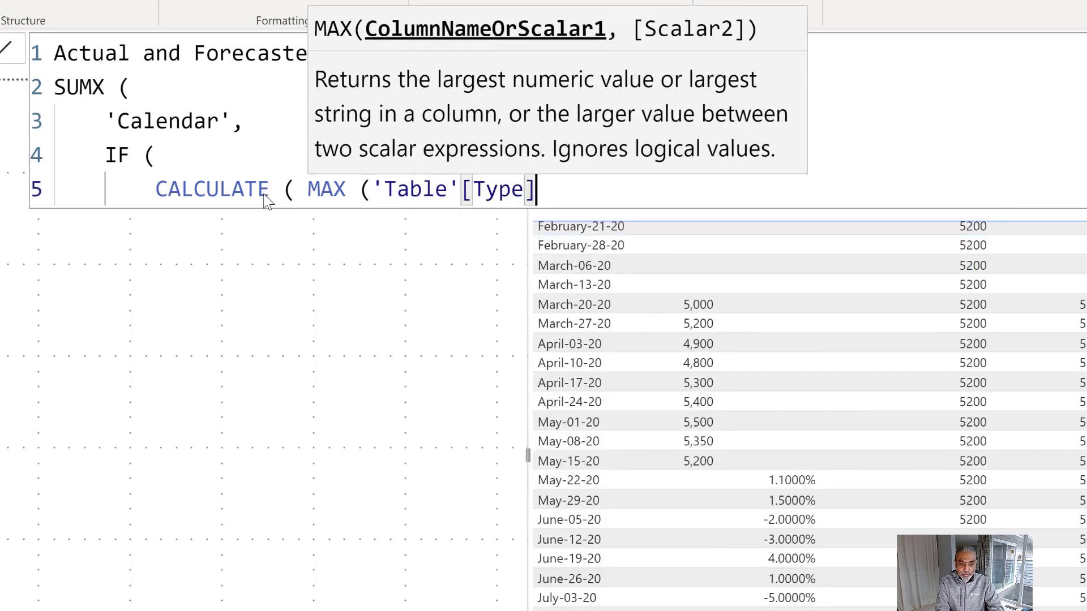
text("Actual)
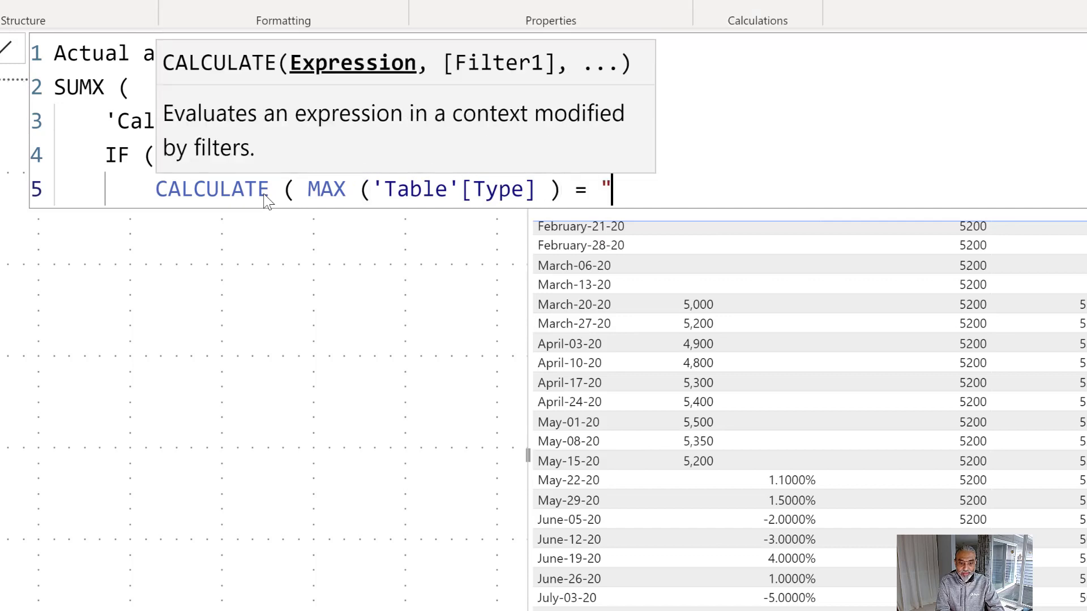
text(",)
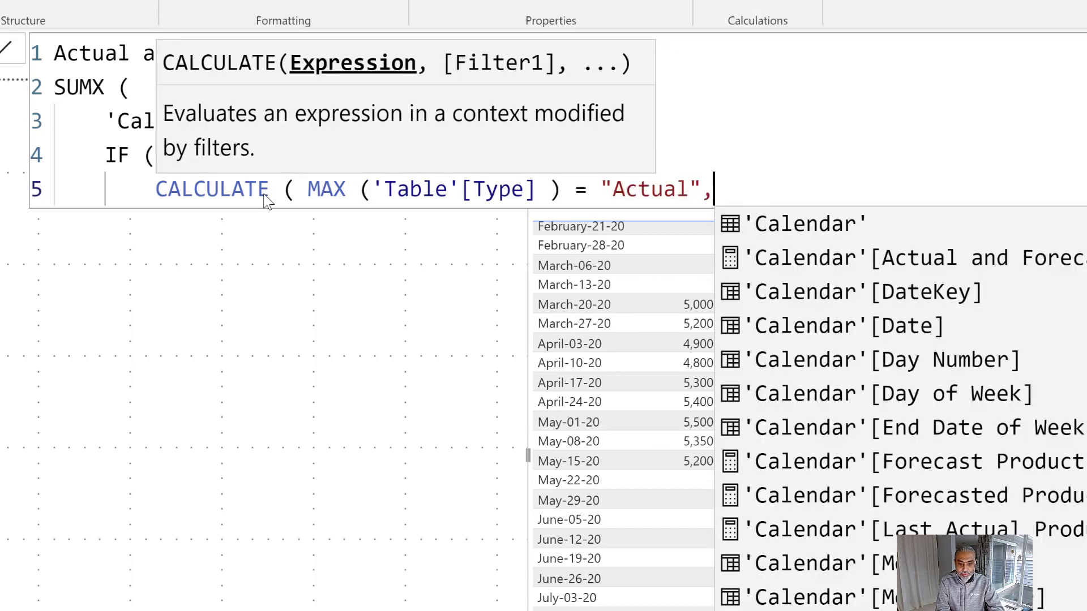
key(shift+Return)
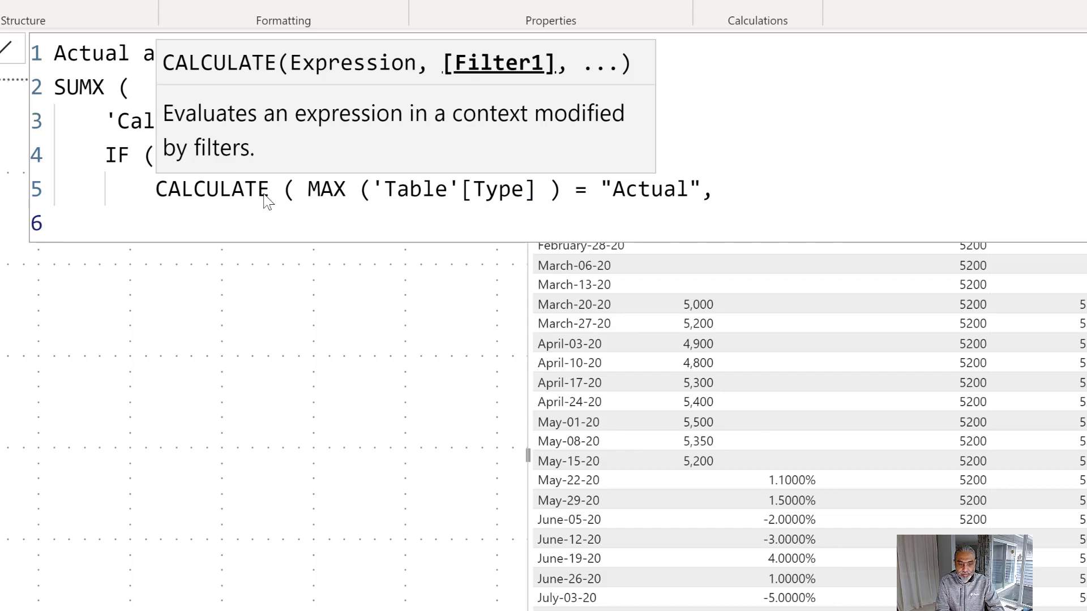
Enter [Sum Actual] as the IF result for actual rows and [Forecasted Production] as the alternative, on separate lines.
text([Sum Actual)
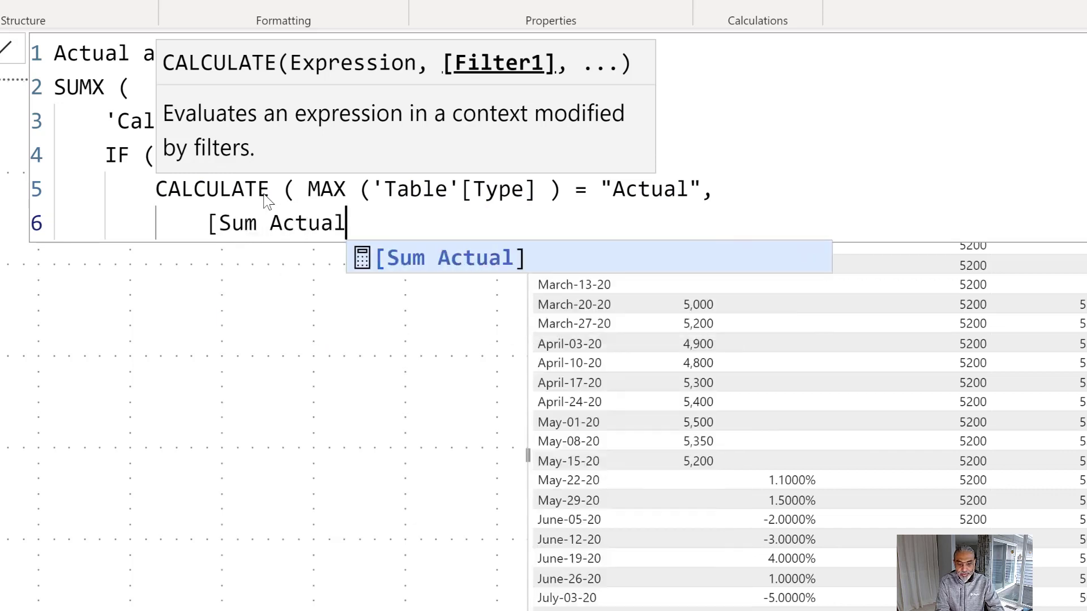
text(],)
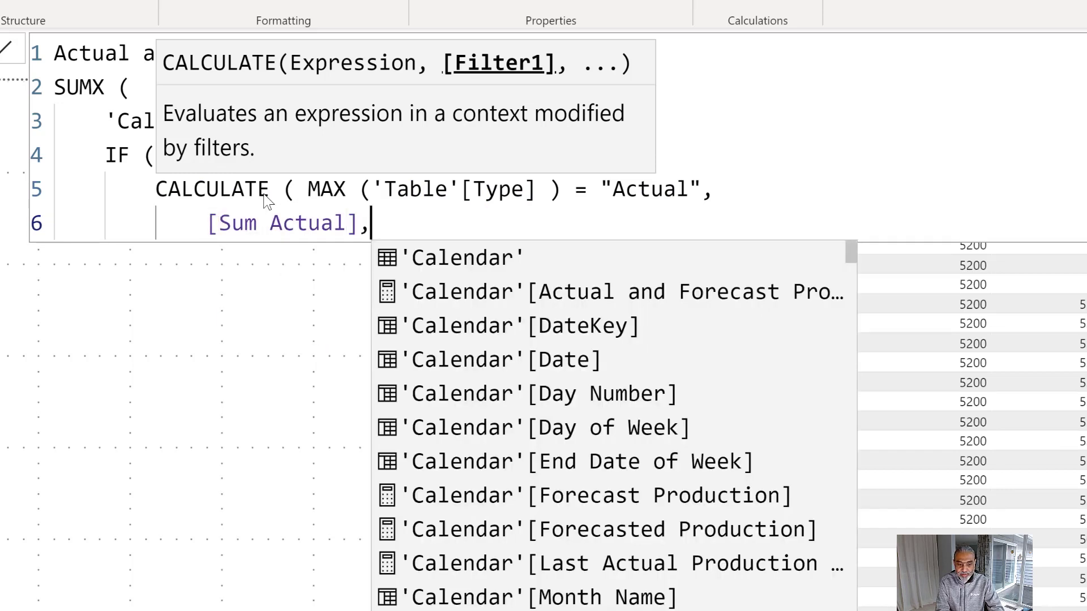
key(Return)
text([)
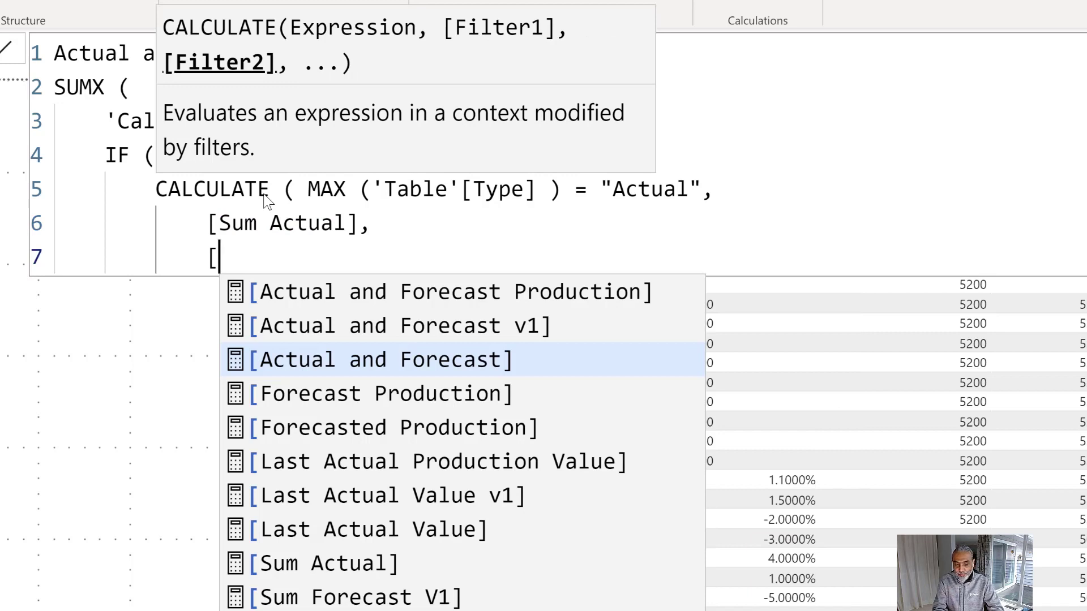
text(Fore)
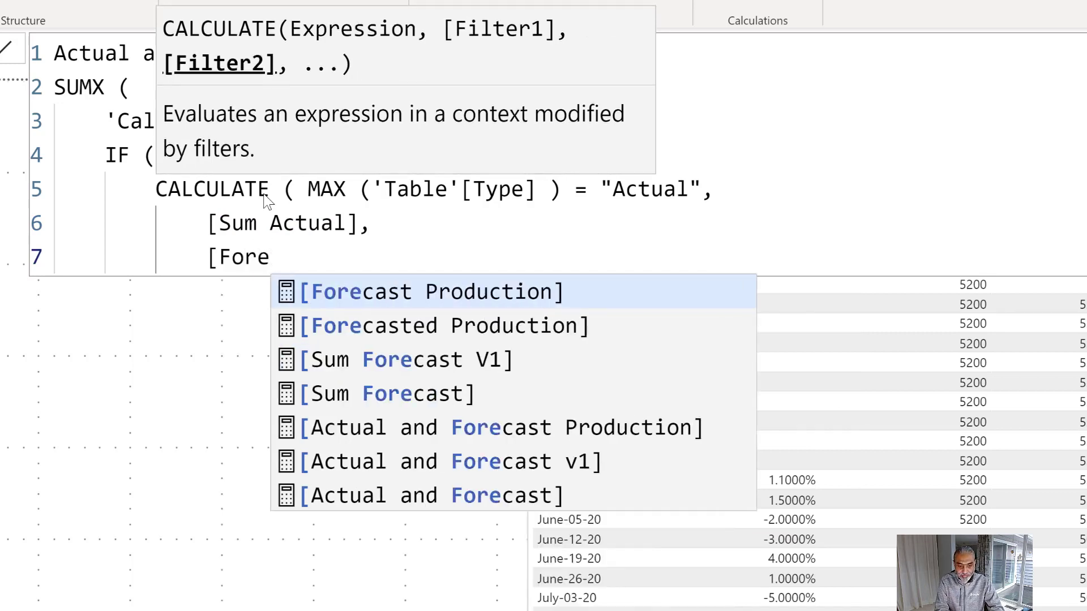
key(Down)
key(Tab)
Add three closing parentheses on separate lines at the end of the measure.
key(Return)
text())
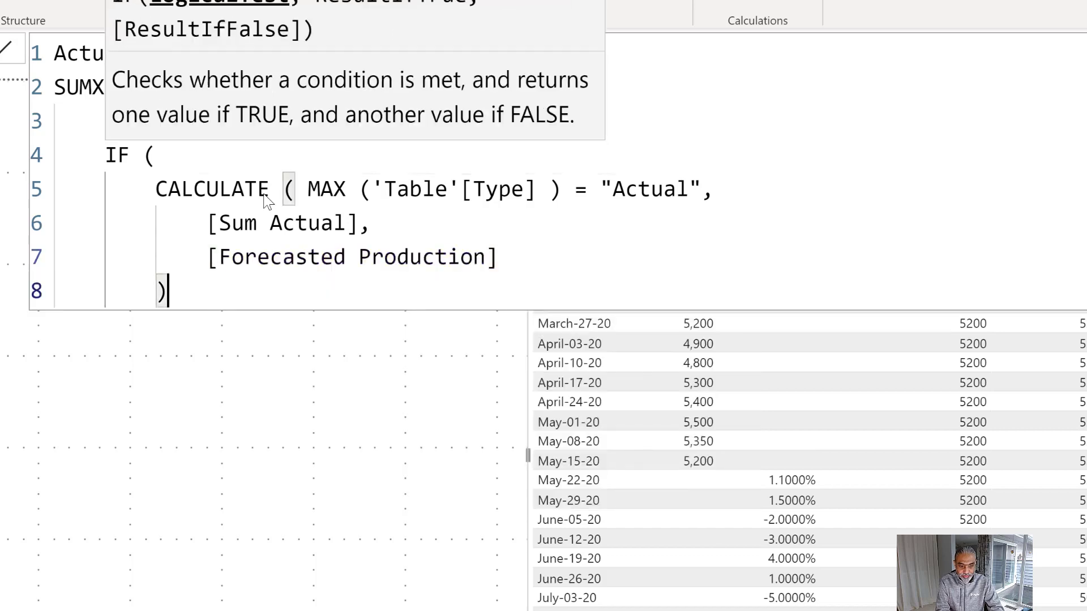
key(Return)
text())
key(Return)
text())
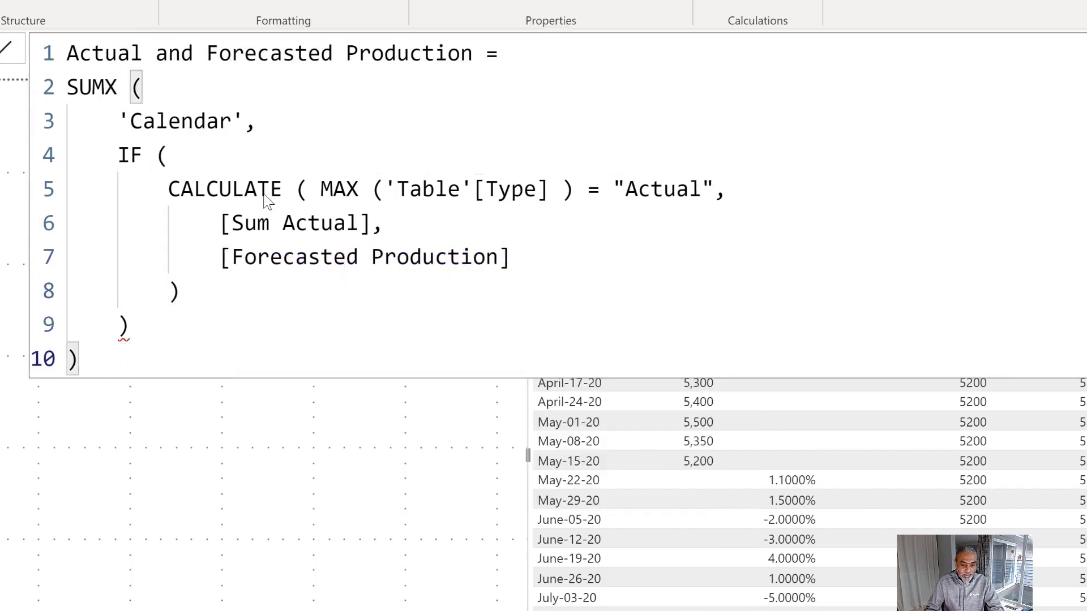
Close CALCULATE right after MAX ('Table'[Type] ) before = "Actual", and remove the surplus parenthesis and line at the measure's end.
click(579, 185)
text())
key(Down)
key(Down)
key(Down)
key(Down)
key(Down)
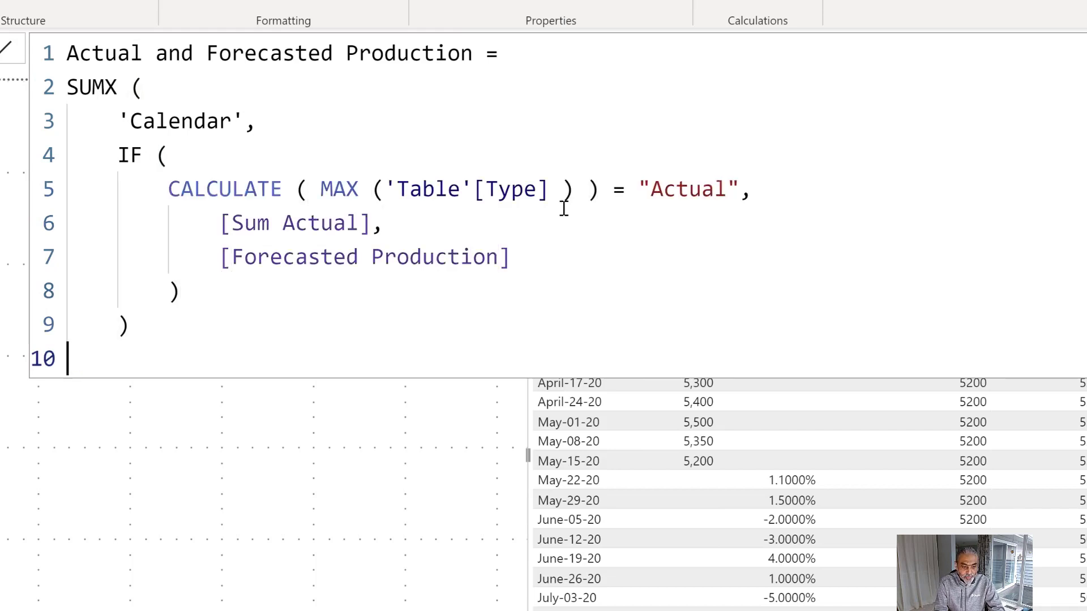
key(BackSpace)
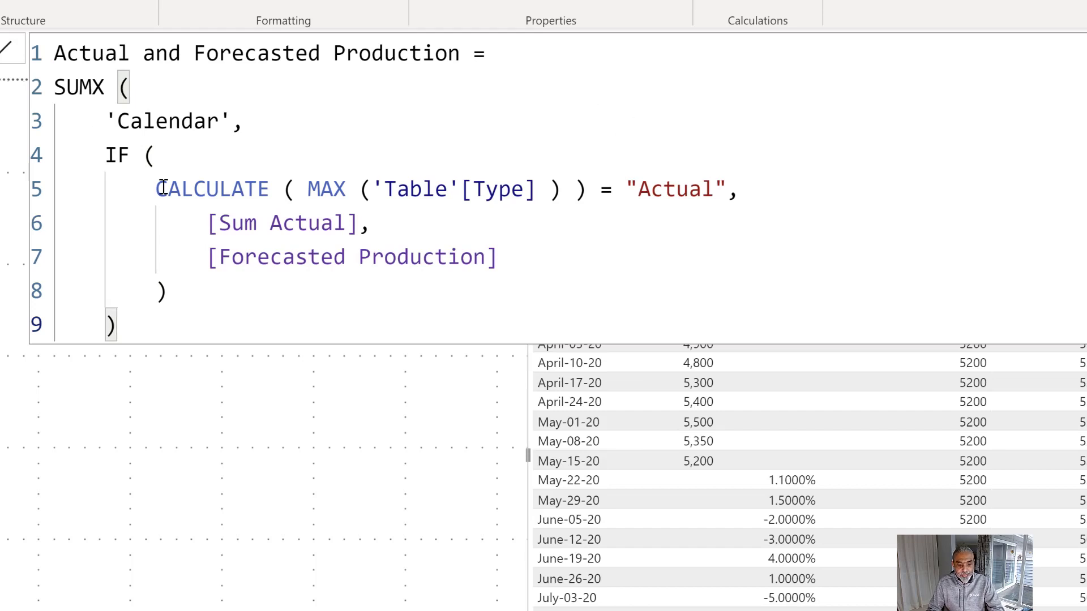
Examine the CALCULATE ( MAX ('Table'[Type] ) ) part of the IF condition in the measure.
drag(161, 188, 359, 188)
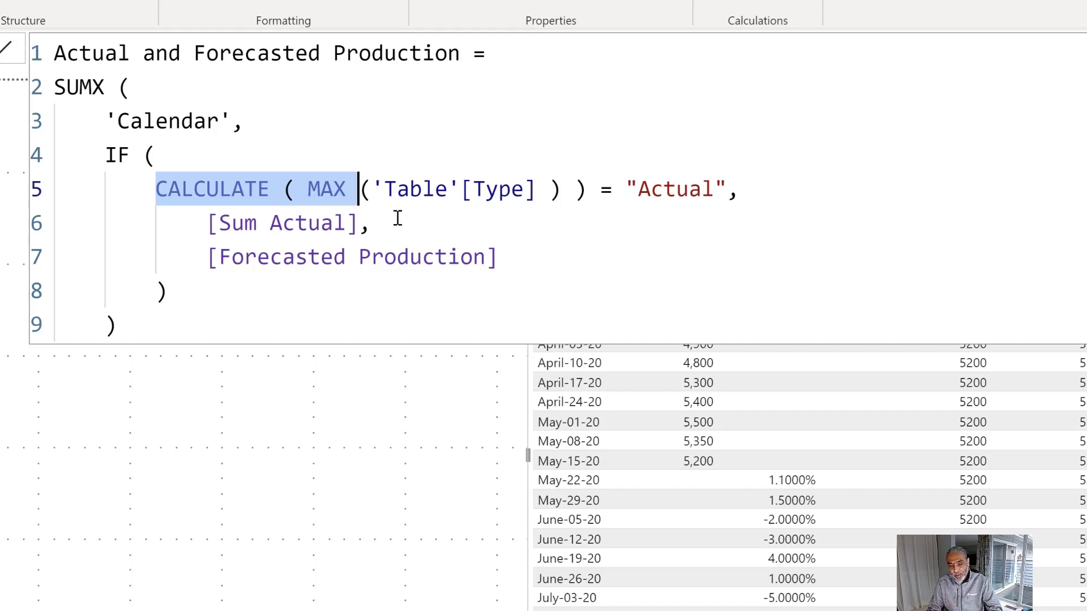
click(477, 221)
drag(301, 195, 532, 198)
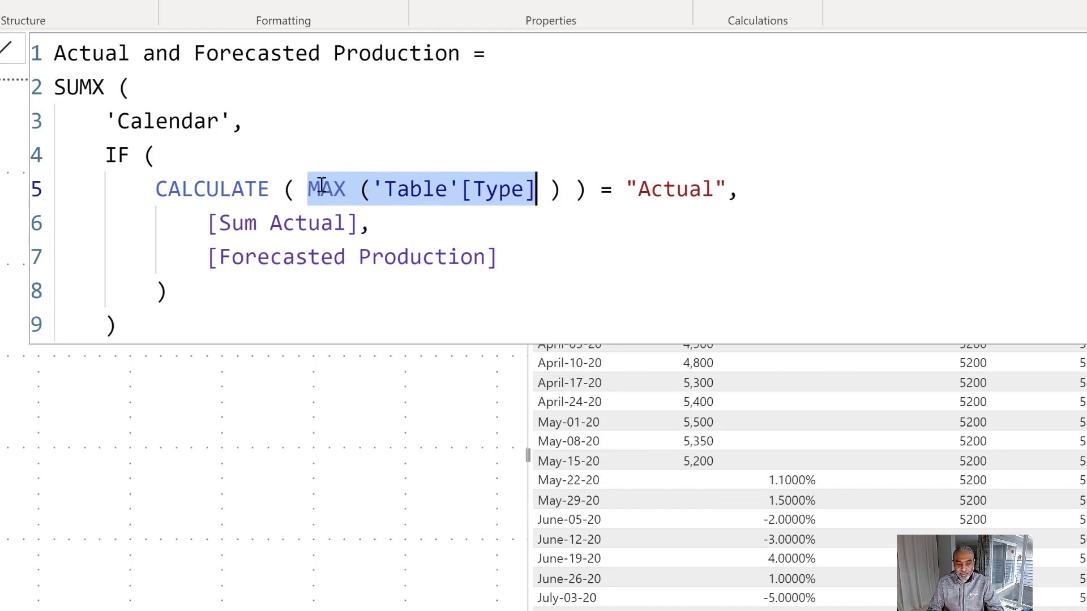
click(198, 188)
drag(297, 188, 545, 189)
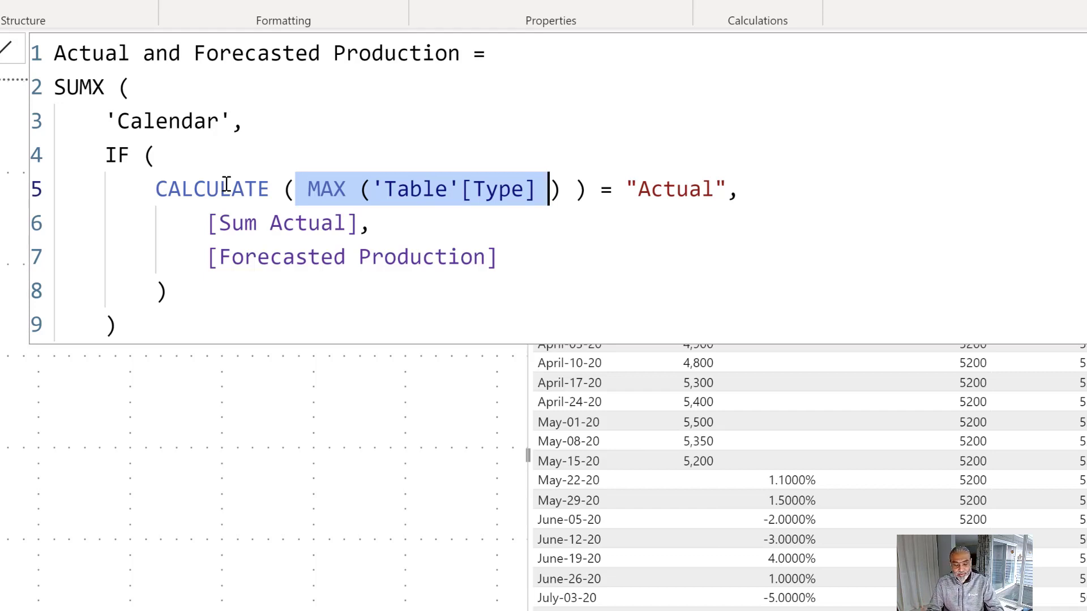
click(233, 331)
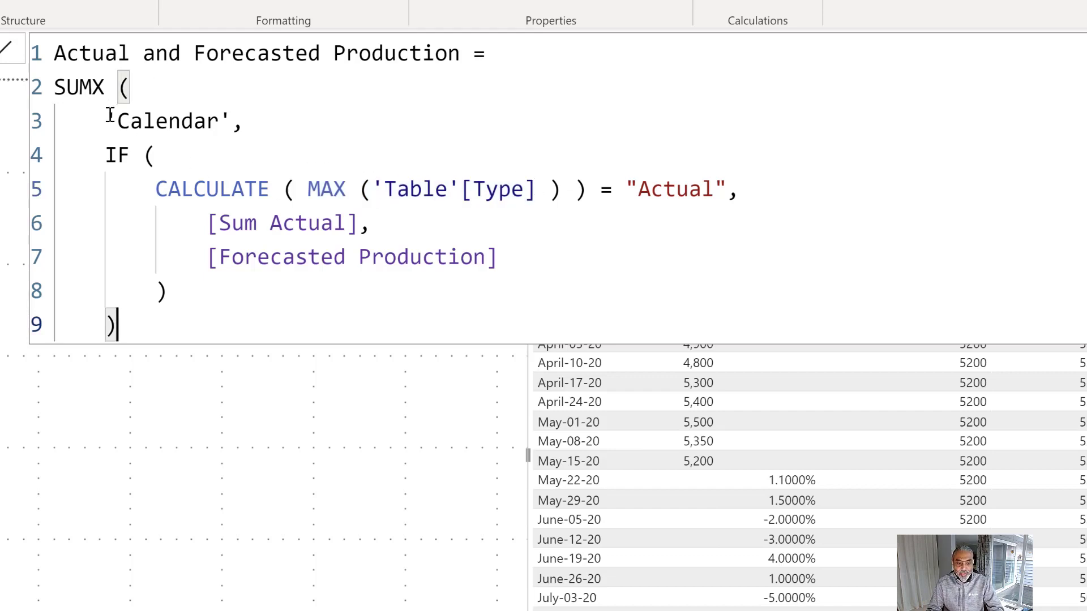
Examine the measure's 'Calendar' table argument, the "Actual" type condition, and the [Sum Actual] and [Forecasted Production] results.
drag(111, 119, 267, 124)
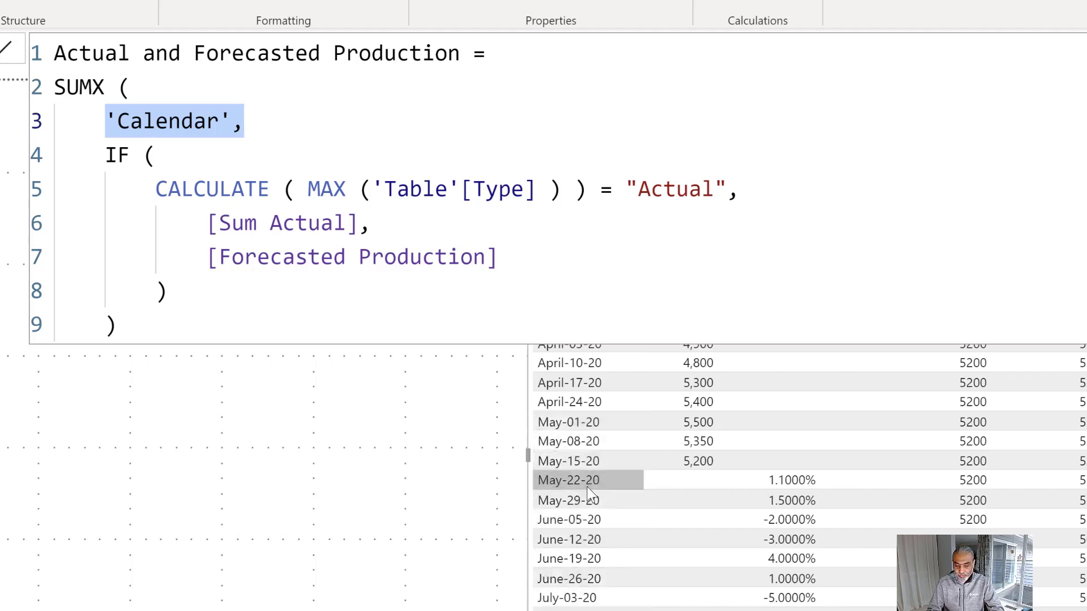
drag(157, 189, 730, 191)
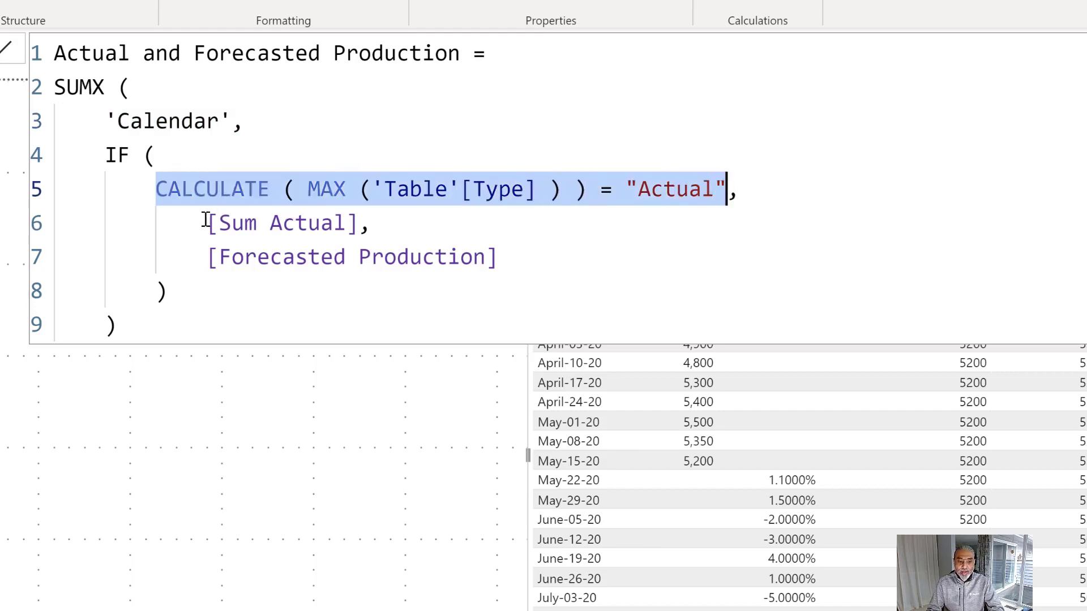
drag(206, 220, 391, 225)
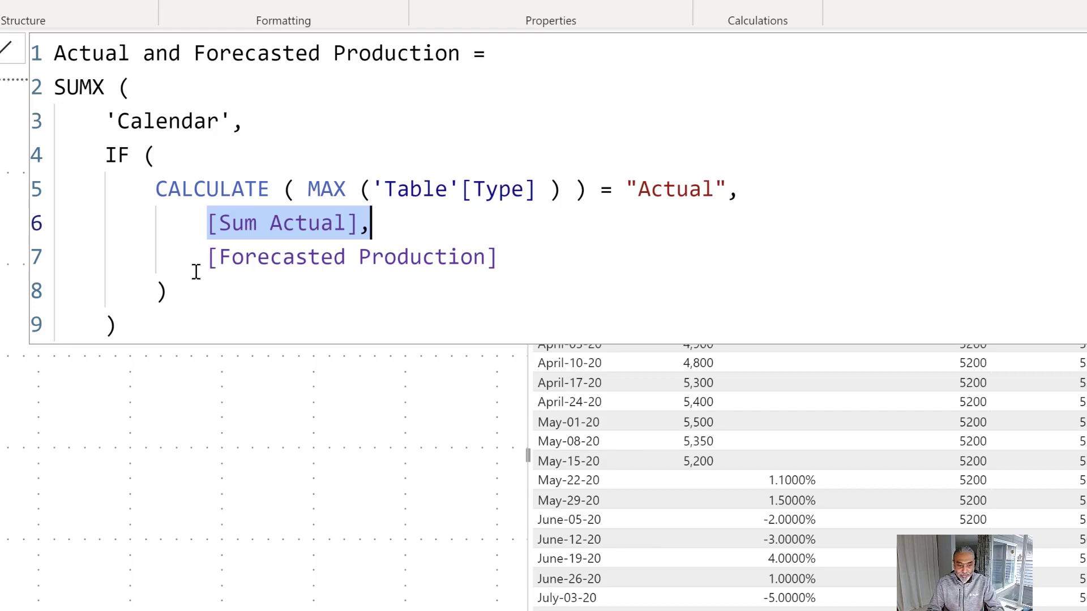
drag(206, 261, 503, 256)
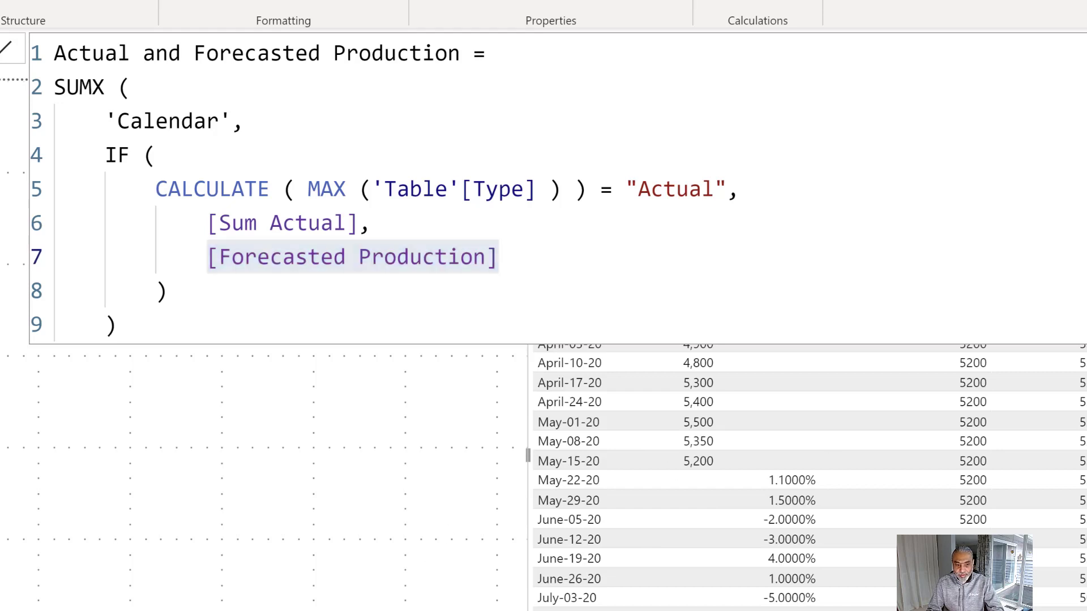
Commit the Actual and Forecasted Production measure and add it to the weekly production table visual.
click(116, 325)
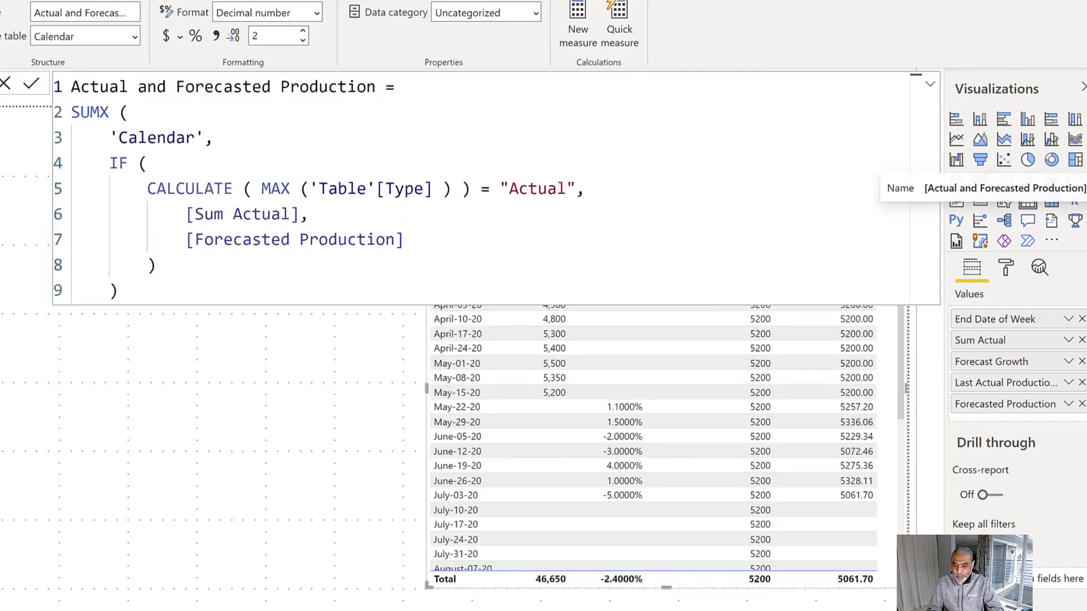
click(1084, 188)
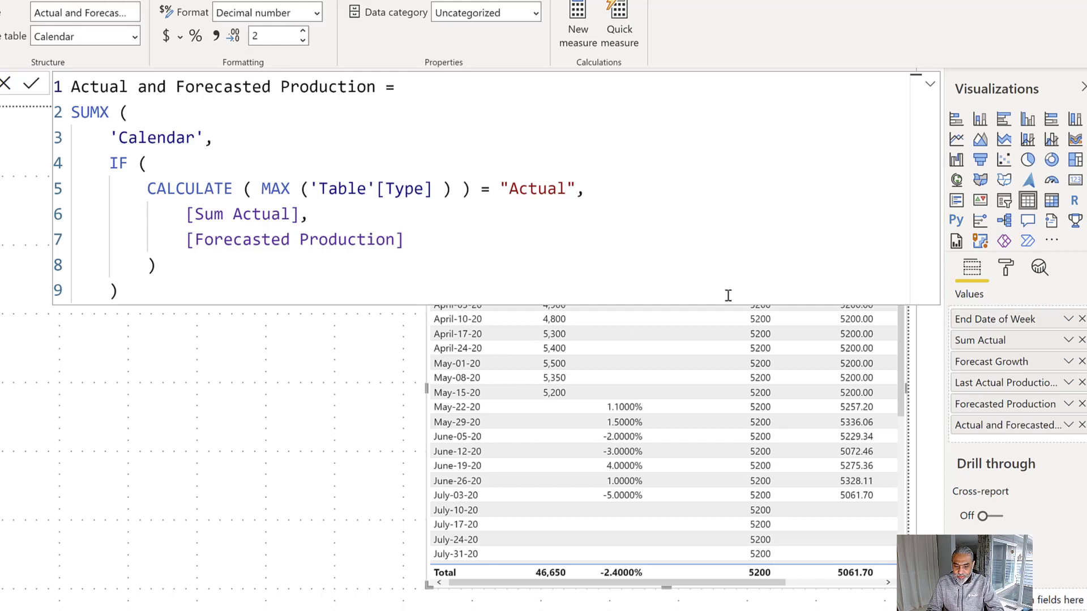
Remove the Forecasted Production and Last Actual Production Value columns from the weekly production table visual.
click(1082, 404)
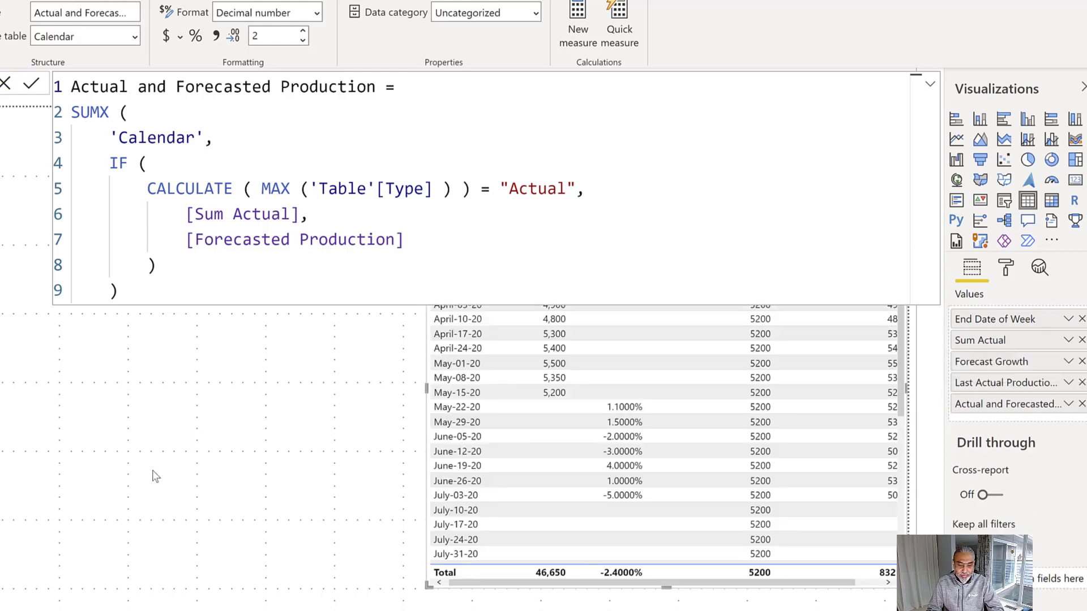
click(150, 473)
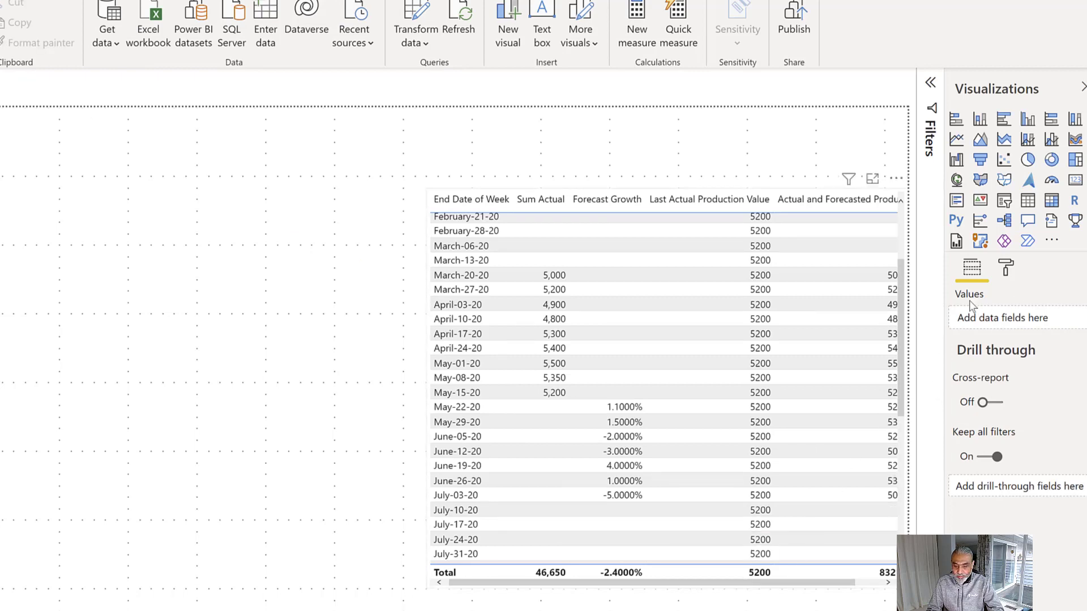
click(764, 249)
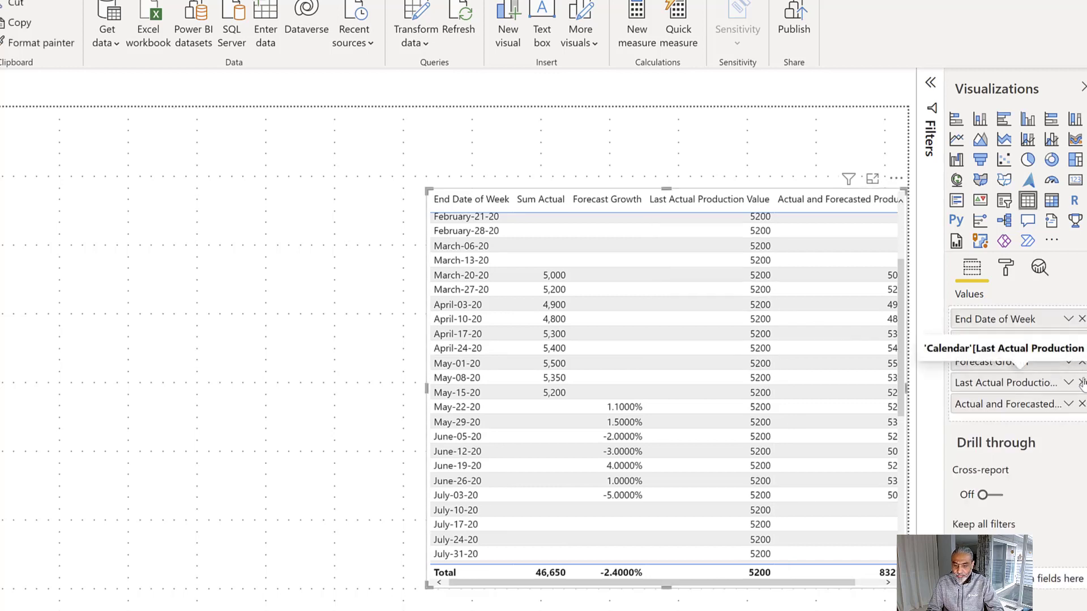
click(1081, 382)
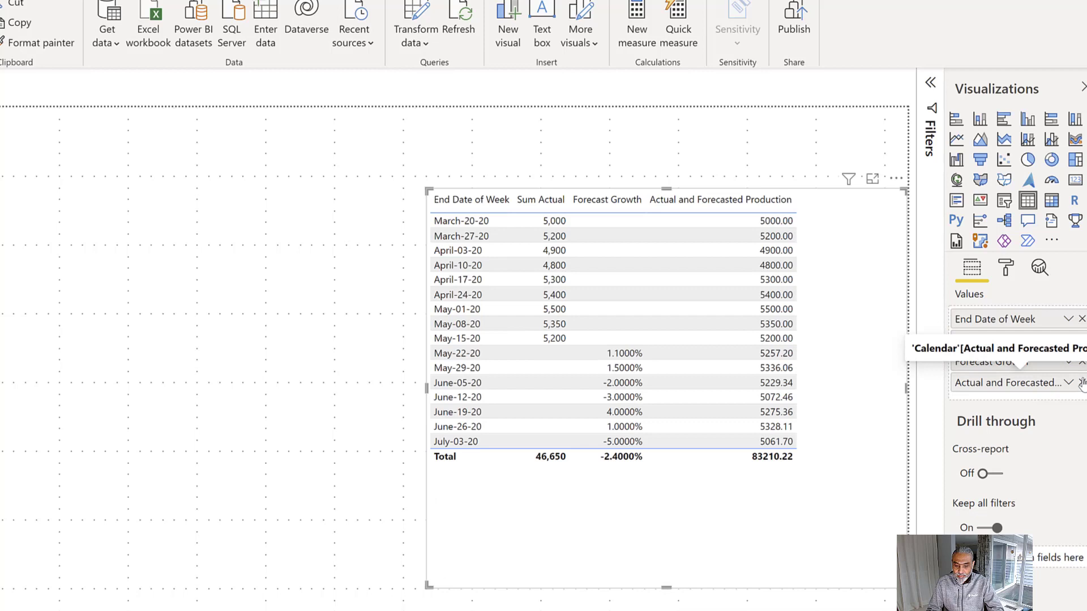